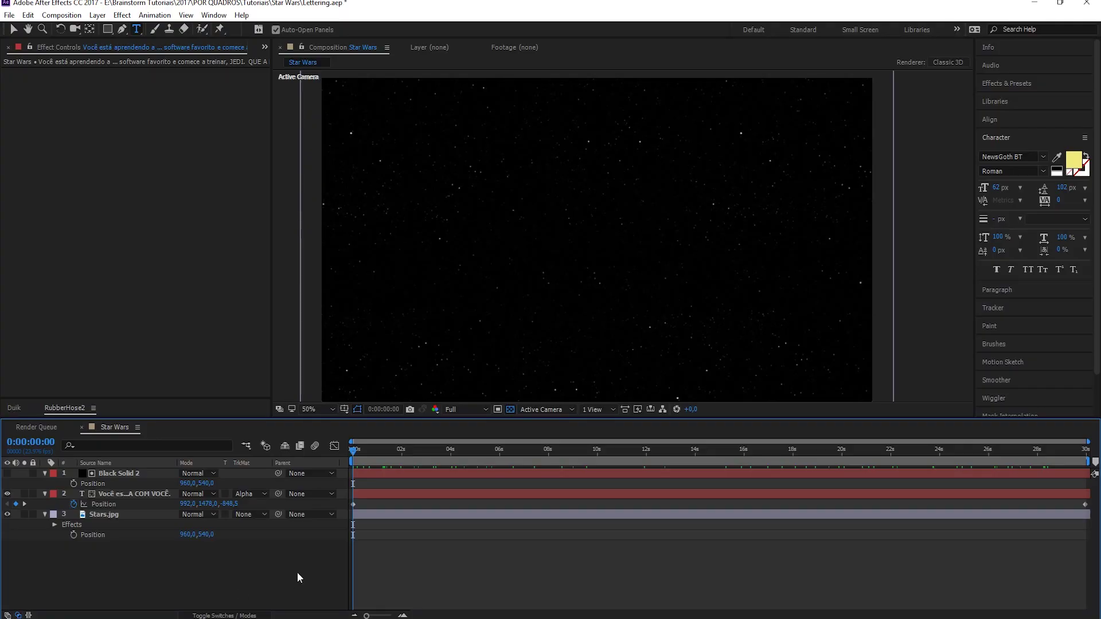
Step: Preview the finished Star Wars crawl as it scrolls upward over the star field
{"action": "key", "text": "space"}
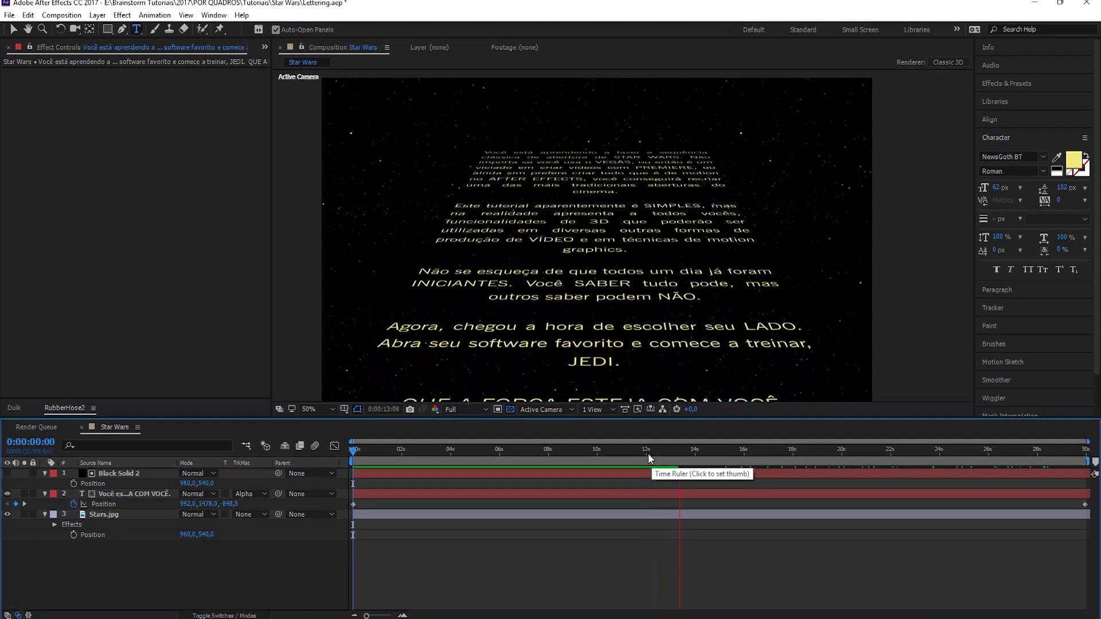
Step: Stop the preview, rewind the crawl to 0:00:00:00, and show the Project panel items
{"action": "left_click", "coordinate": [672, 454]}
{"action": "left_click_drag", "start_coordinate": [673, 454], "coordinate": [355, 458]}
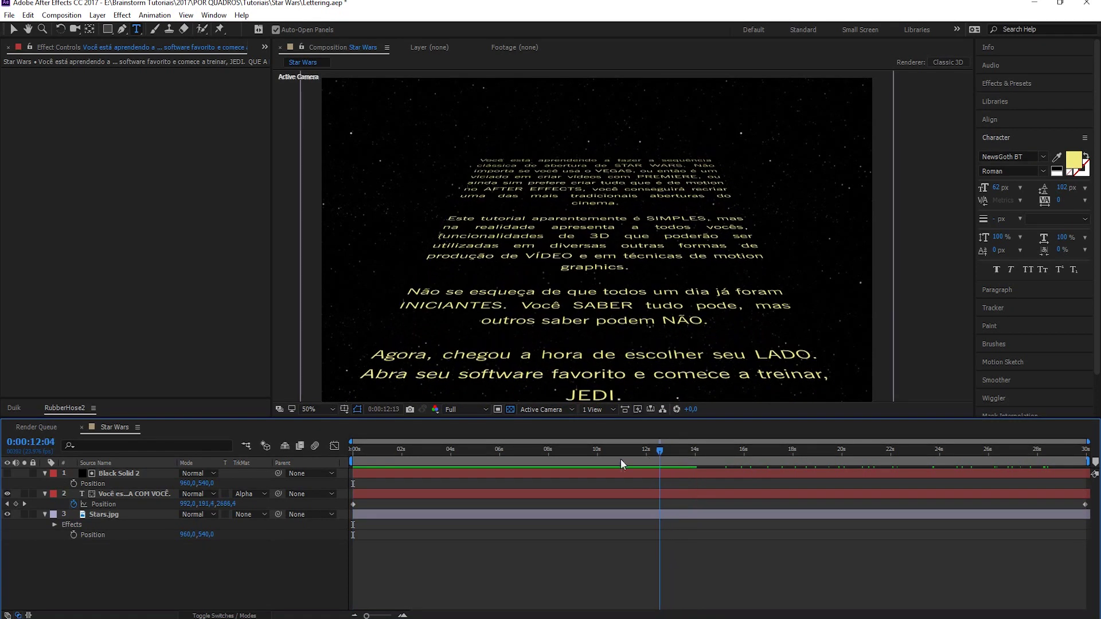
{"action": "left_click_drag", "start_coordinate": [354, 453], "coordinate": [352, 451]}
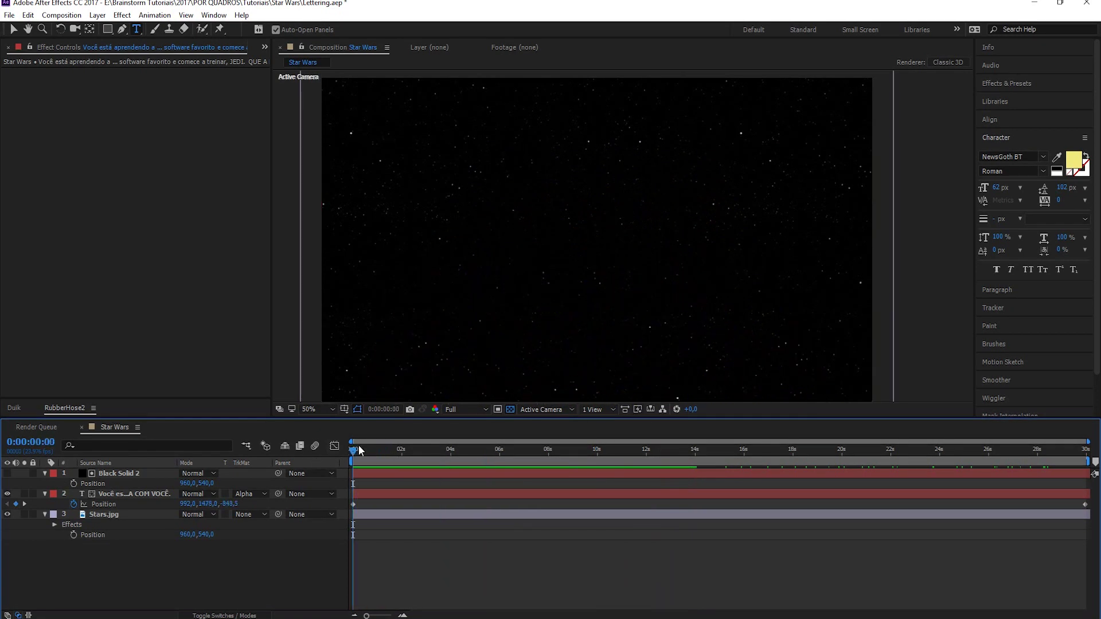
{"action": "left_click", "coordinate": [265, 47]}
{"action": "left_click", "coordinate": [267, 64]}
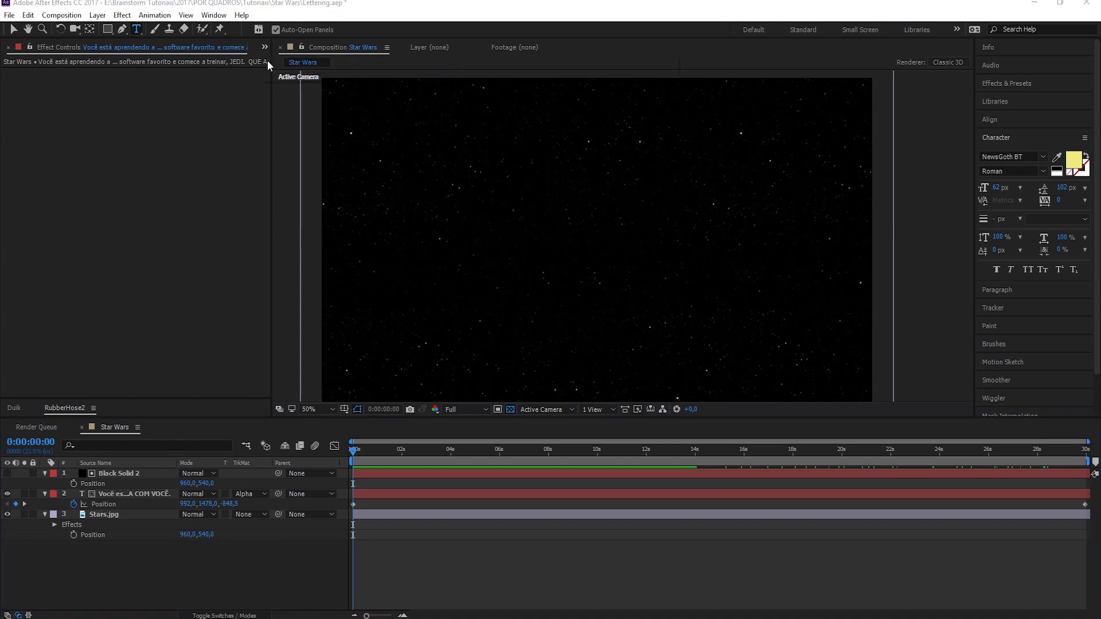
Step: Create a 1920×1080, 0:00:30:00 composition named 'Sequência de Títulos'
{"action": "right_click", "coordinate": [102, 324]}
{"action": "left_click", "coordinate": [118, 327]}
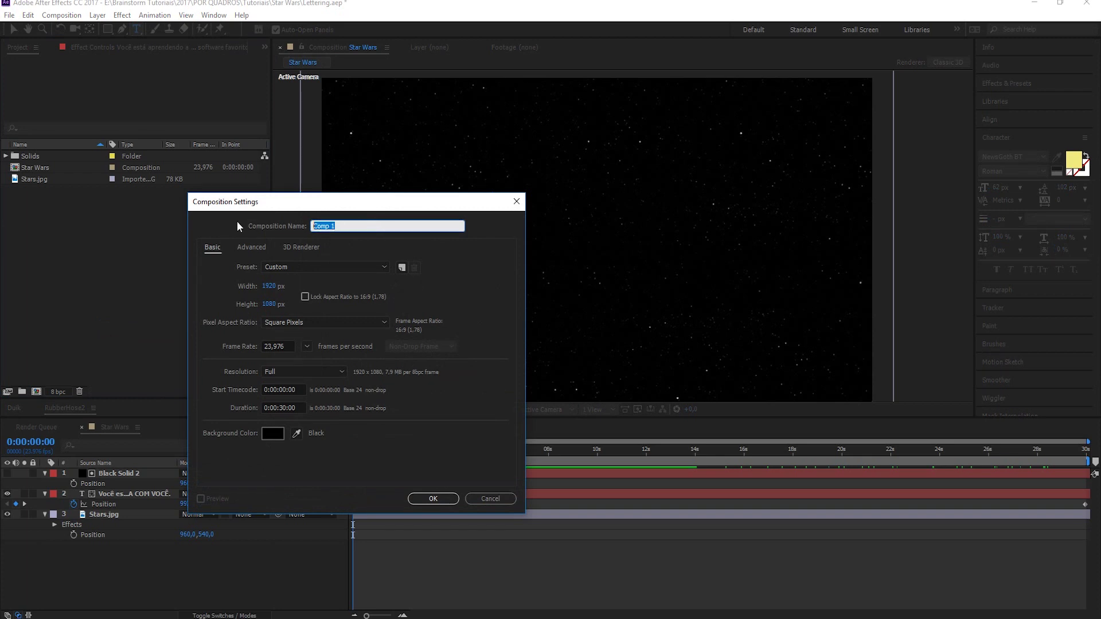
{"action": "type", "text": "Sequêncio"}
{"action": "type", "text": "a de Títulos"}
{"action": "left_click", "coordinate": [271, 409]}
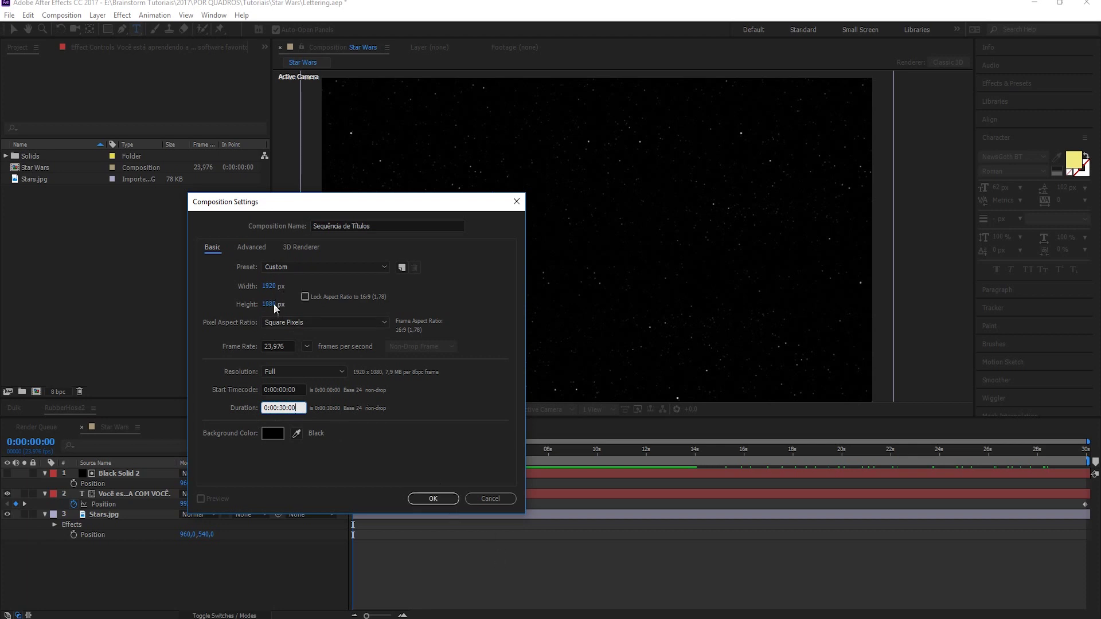
{"action": "left_click", "coordinate": [449, 497]}
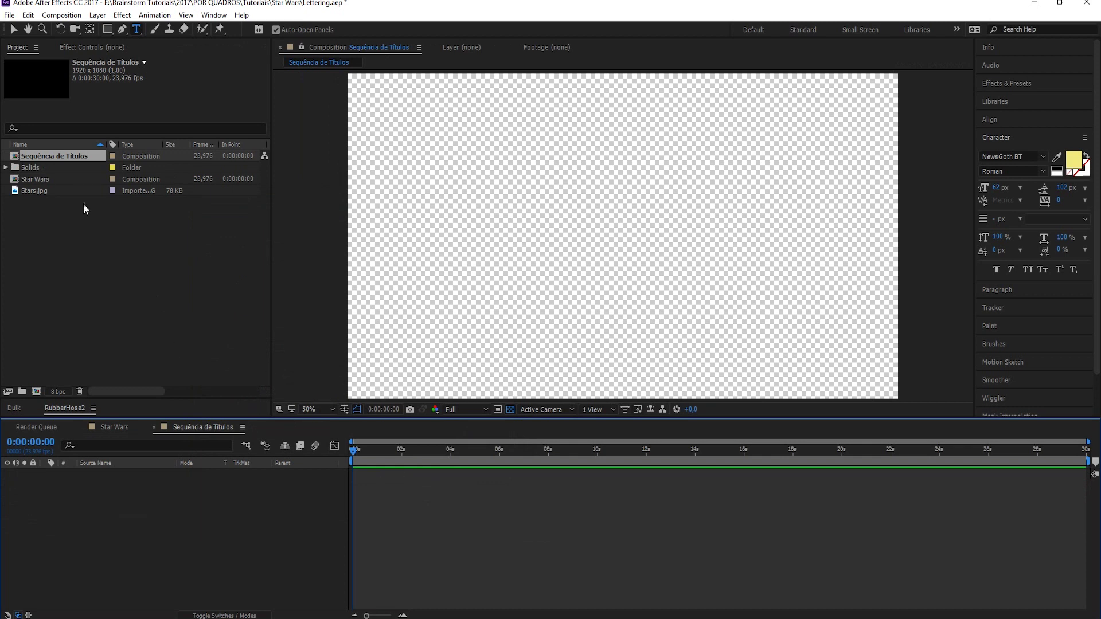
Step: Add Stars.jpg to the new comp and scale it to 137% to fill the frame
{"action": "left_click_drag", "start_coordinate": [33, 192], "coordinate": [153, 511]}
{"action": "key", "text": "v"}
{"action": "key", "text": "s"}
{"action": "left_click_drag", "start_coordinate": [197, 484], "coordinate": [236, 491]}
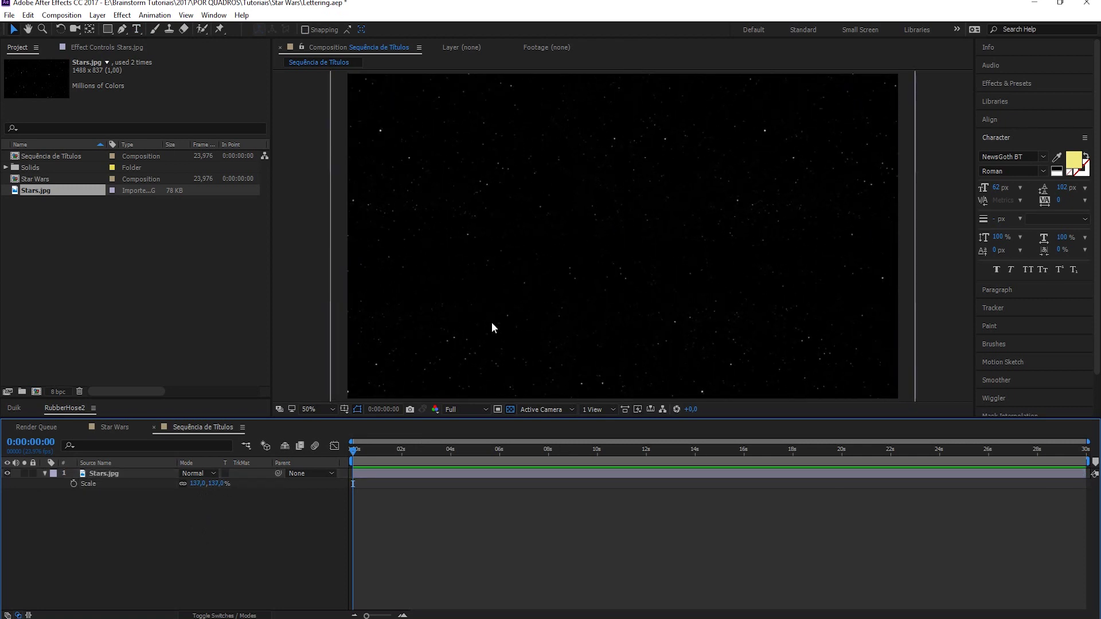
Step: Zoom the viewer to 25% and draw an empty full-frame paragraph text box
{"action": "left_click", "coordinate": [137, 29]}
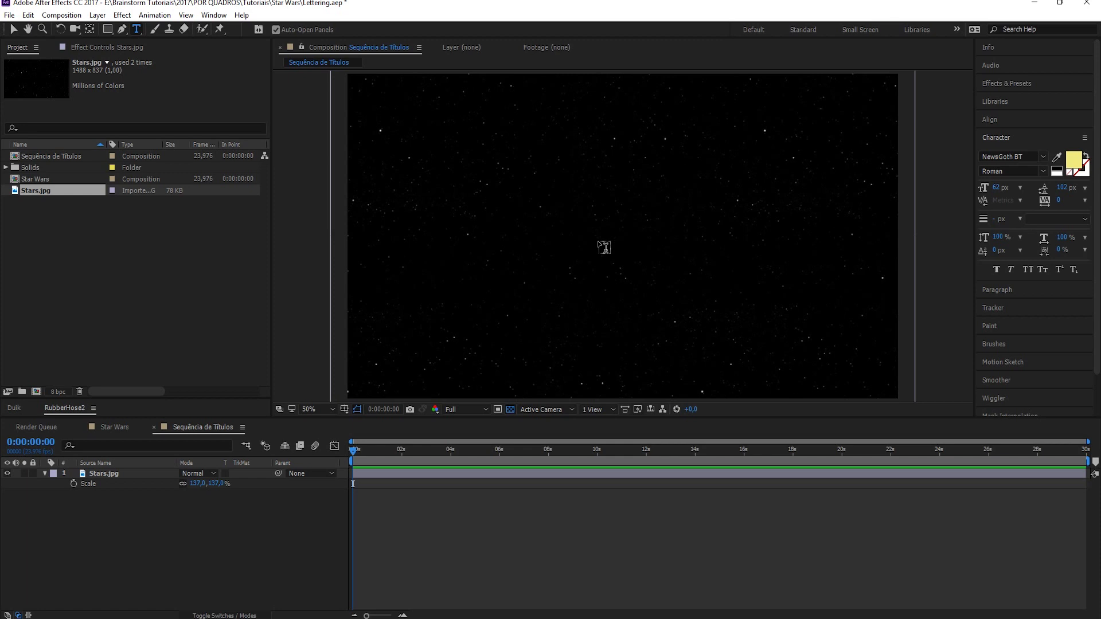
{"action": "key", "text": "comma"}
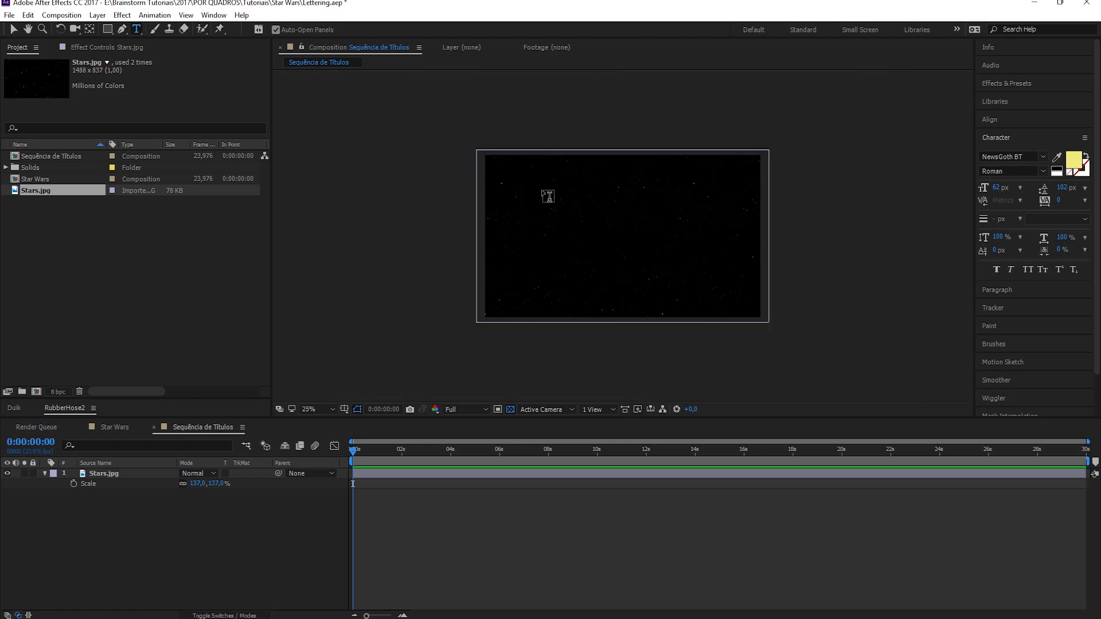
{"action": "left_click_drag", "start_coordinate": [502, 167], "coordinate": [762, 316]}
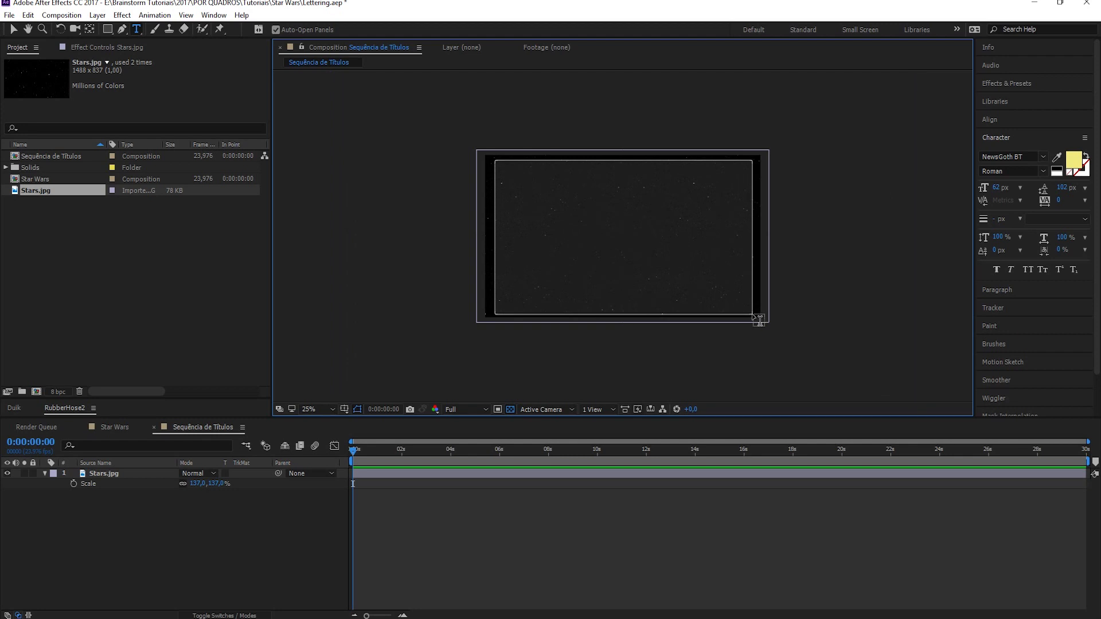
{"action": "left_click_drag", "start_coordinate": [762, 317], "coordinate": [760, 318]}
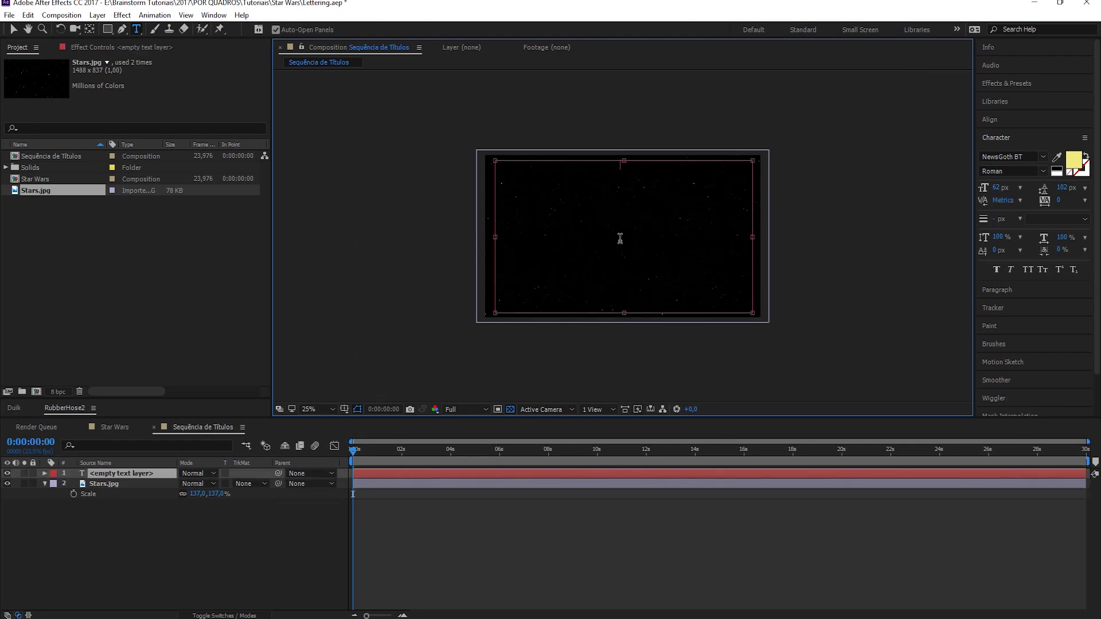
Step: Paste the Portuguese crawl paragraphs and set their size to 54 px
{"action": "key", "text": "ctrl+v"}
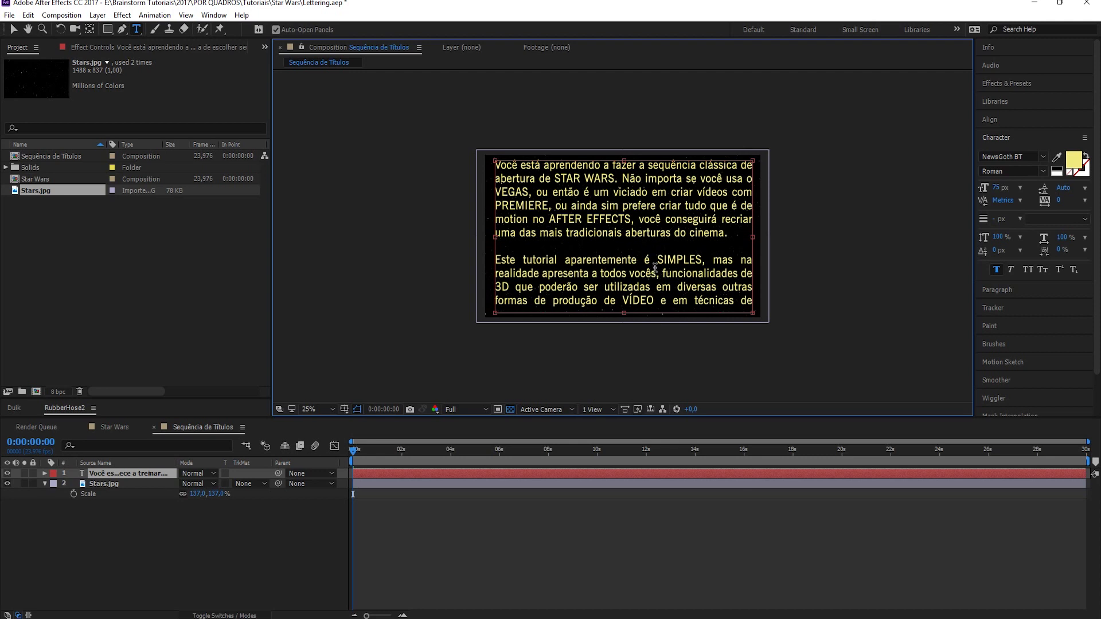
{"action": "key", "text": "ctrl+a"}
{"action": "left_click_drag", "start_coordinate": [1001, 188], "coordinate": [994, 188]}
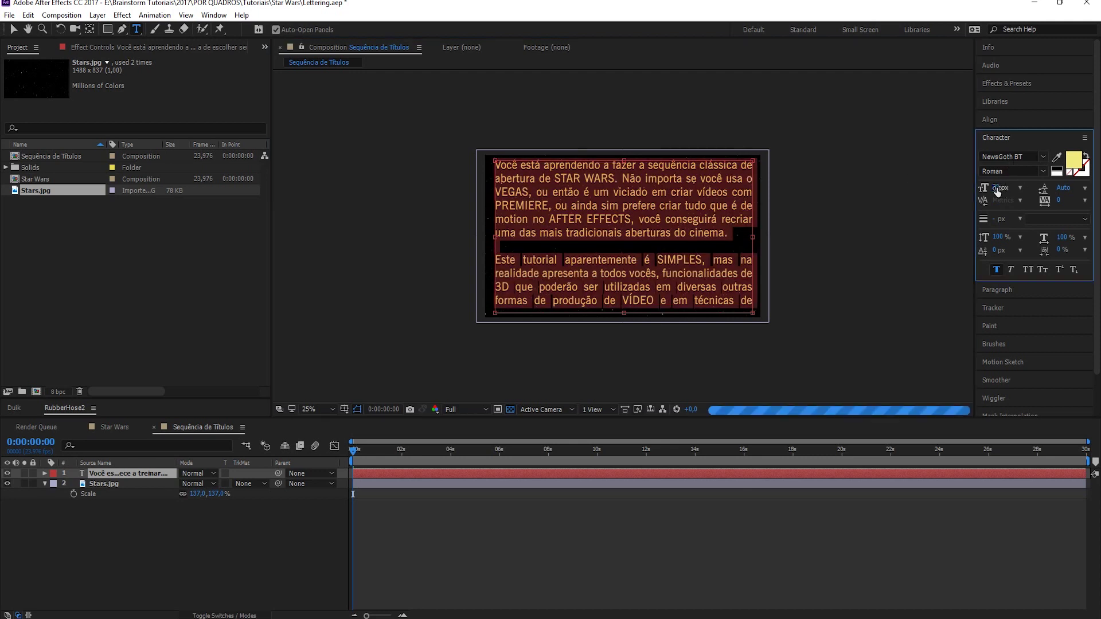
{"action": "left_click_drag", "start_coordinate": [994, 188], "coordinate": [986, 188]}
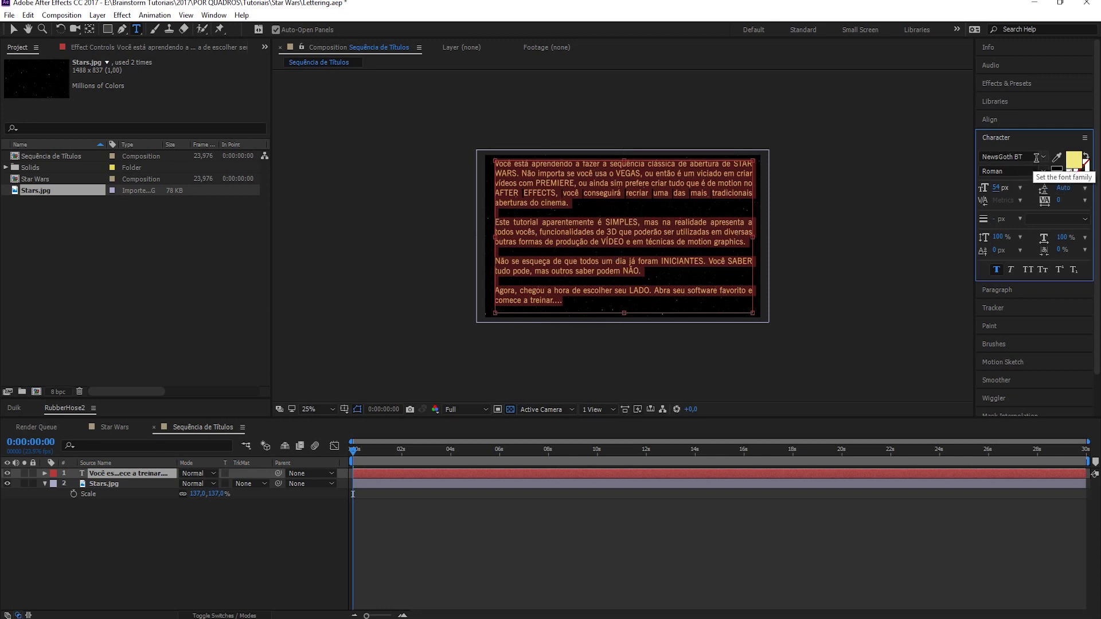
Step: Set the crawl text font to Franklin Gothic Demi with Faux Bold turned off
{"action": "left_click", "coordinate": [1043, 159]}
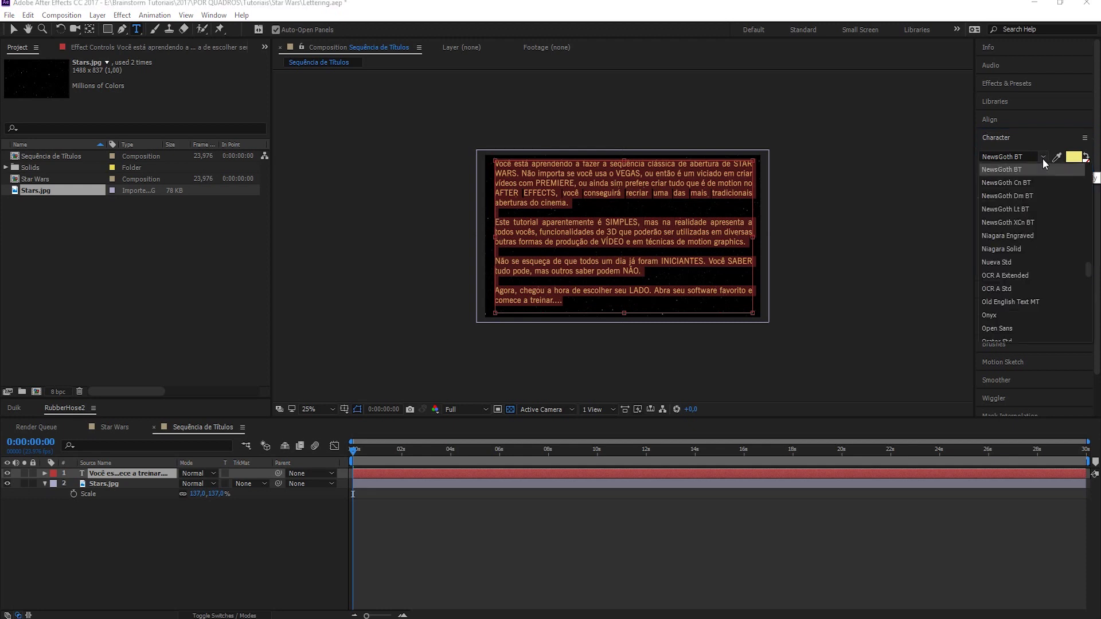
{"action": "scroll", "coordinate": [1024, 211], "scroll_direction": "up", "scroll_amount": 10}
{"action": "scroll", "coordinate": [1023, 211], "scroll_direction": "up", "scroll_amount": 5}
{"action": "scroll", "coordinate": [1023, 211], "scroll_direction": "up", "scroll_amount": 5}
{"action": "scroll", "coordinate": [1023, 211], "scroll_direction": "up", "scroll_amount": 5}
{"action": "scroll", "coordinate": [1023, 211], "scroll_direction": "up", "scroll_amount": 5}
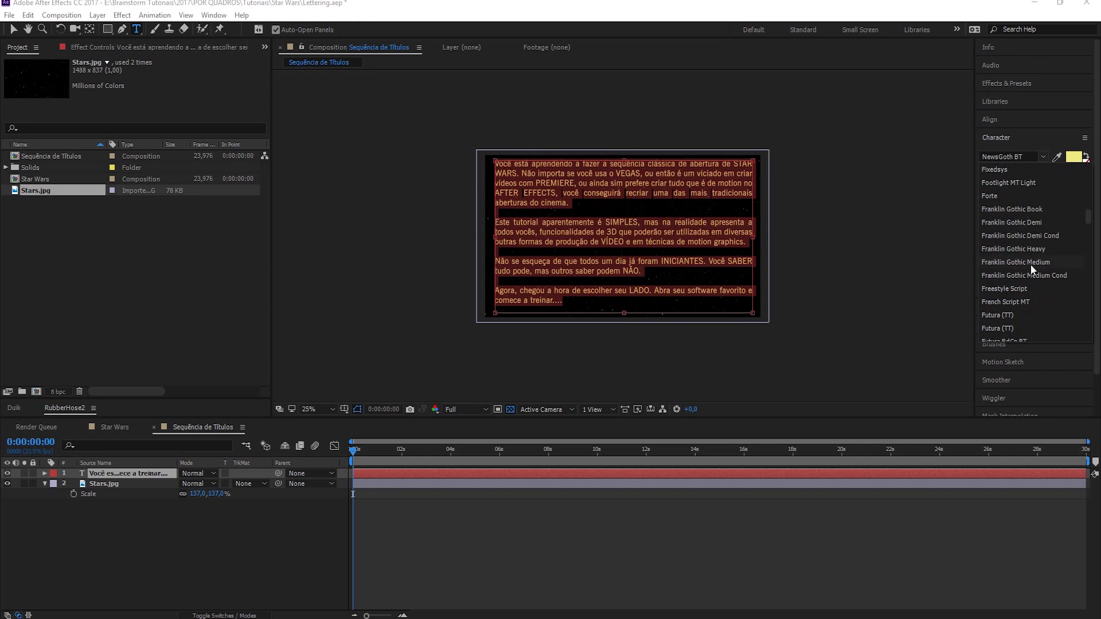
{"action": "left_click", "coordinate": [1042, 222]}
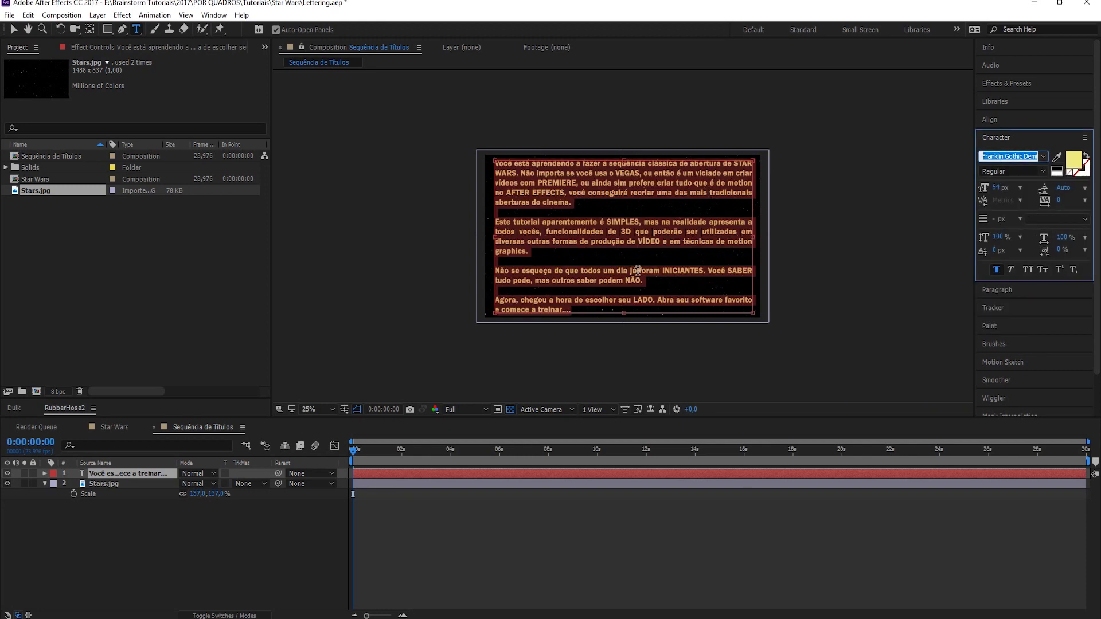
{"action": "left_click", "coordinate": [999, 269]}
{"action": "left_click", "coordinate": [605, 241]}
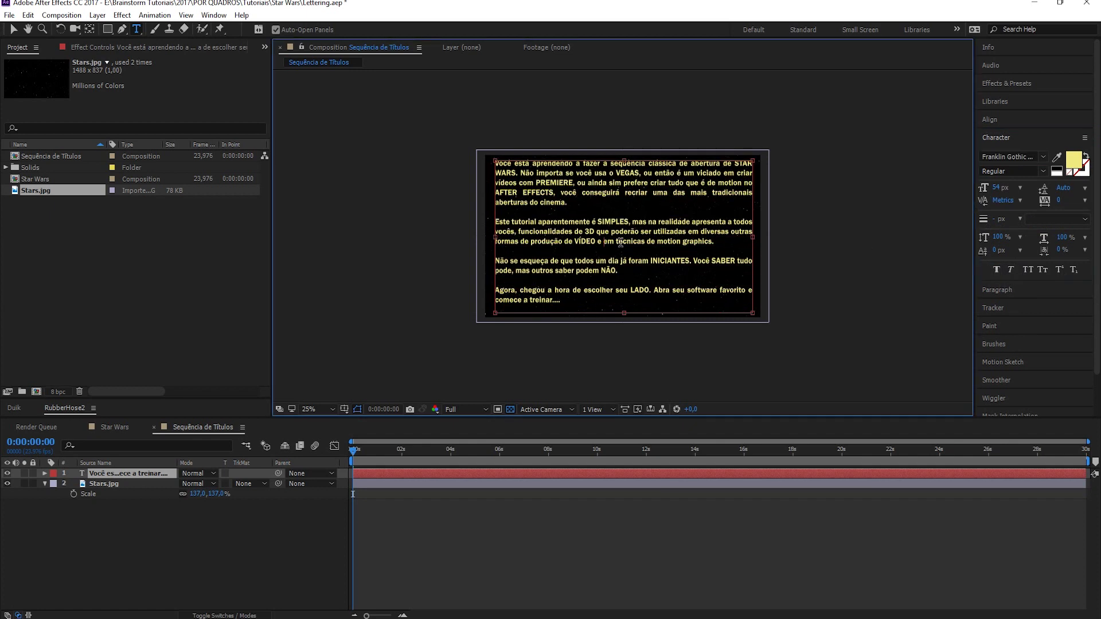
{"action": "key", "text": "ctrl+a"}
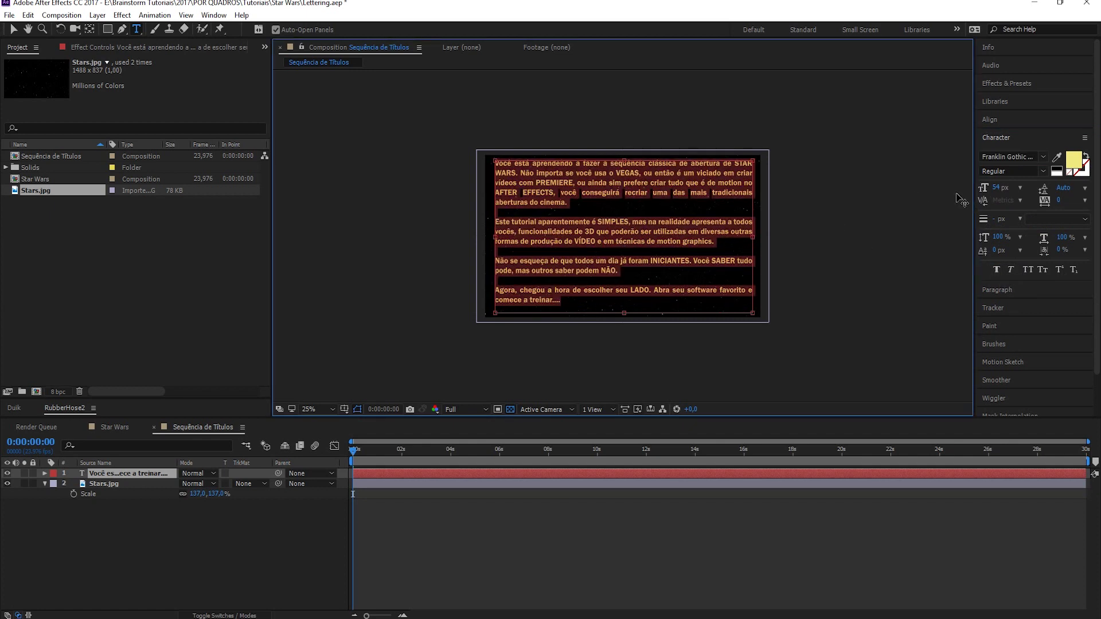
{"action": "left_click", "coordinate": [1073, 160]}
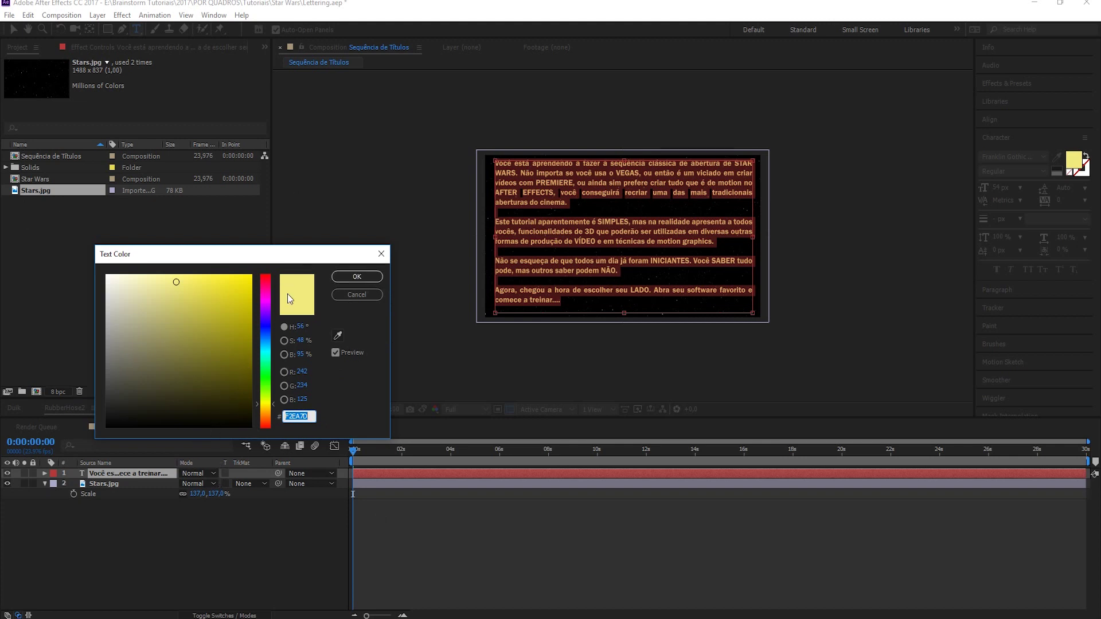
Step: Apply the pale yellow R242 G234 B125 fill and deselect the layer to view it
{"action": "left_click", "coordinate": [357, 276]}
{"action": "left_click", "coordinate": [434, 556]}
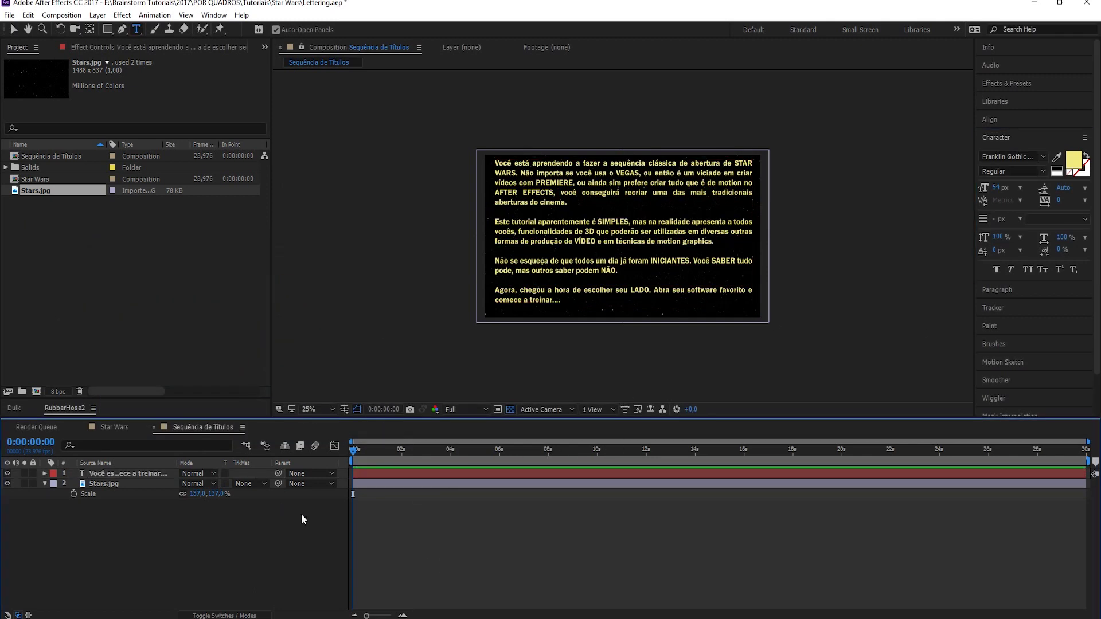
{"action": "left_click", "coordinate": [256, 613]}
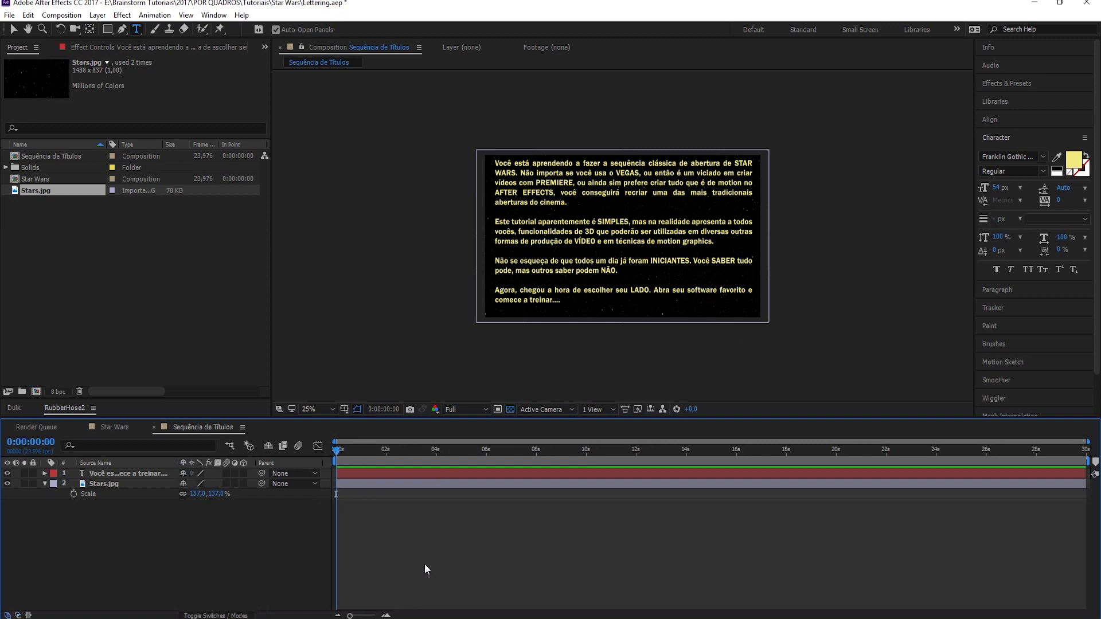
Step: Make the text layer 3D and set its X Rotation to -60°
{"action": "left_click", "coordinate": [172, 473]}
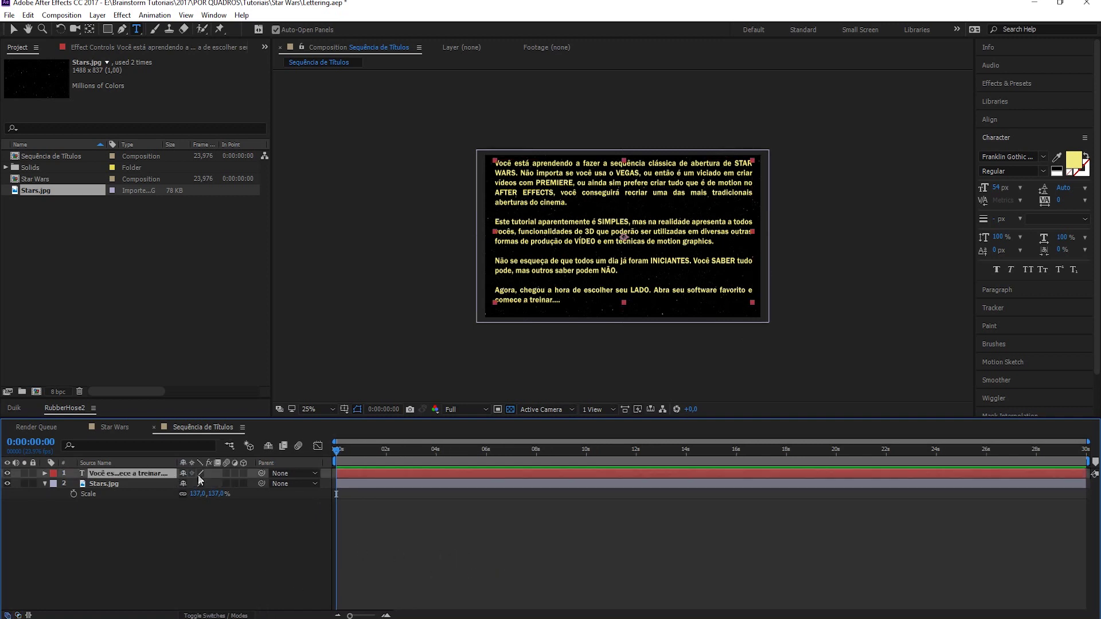
{"action": "left_click", "coordinate": [243, 473]}
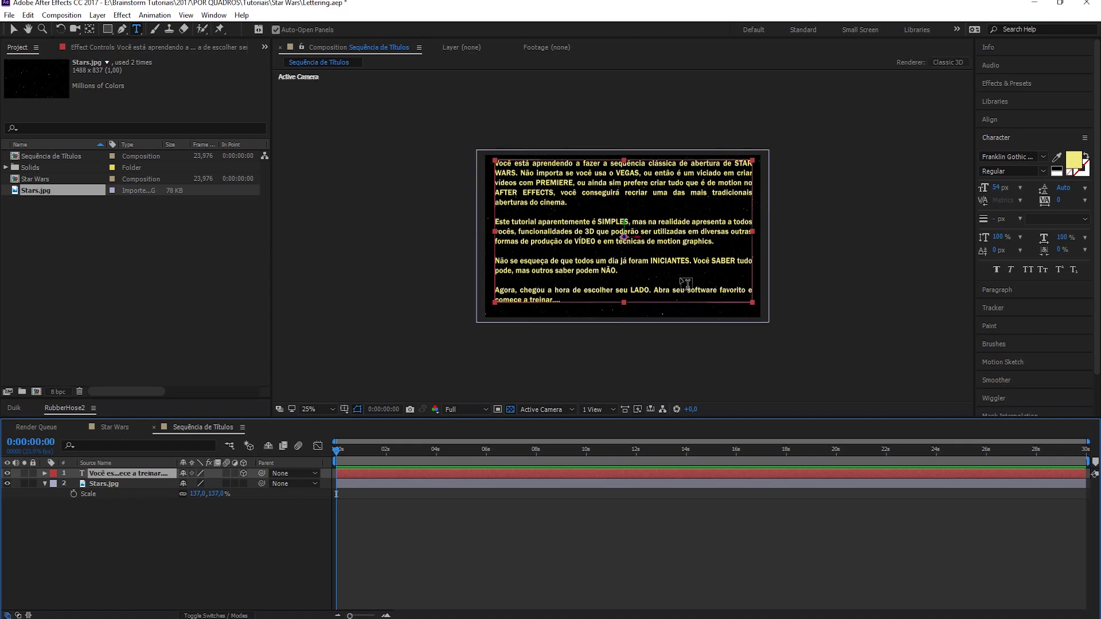
{"action": "key", "text": "v"}
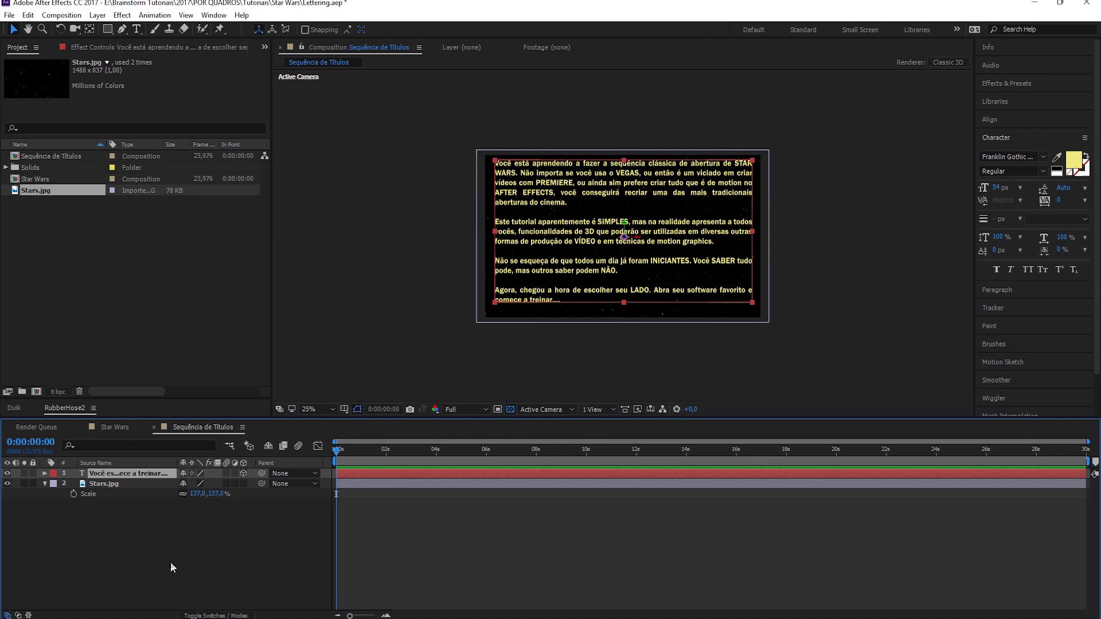
{"action": "key", "text": "r"}
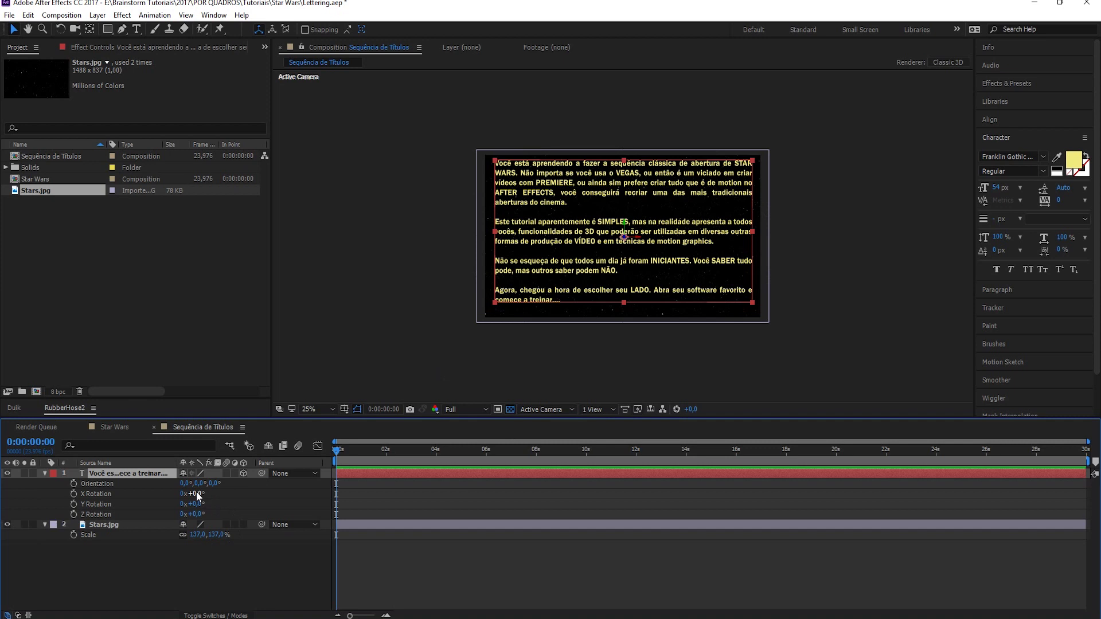
{"action": "mouse_move", "coordinate": [191, 494]}
{"action": "left_mouse_down"}
{"action": "mouse_move", "coordinate": [236, 499]}
{"action": "mouse_move", "coordinate": [208, 489]}
{"action": "left_mouse_up"}
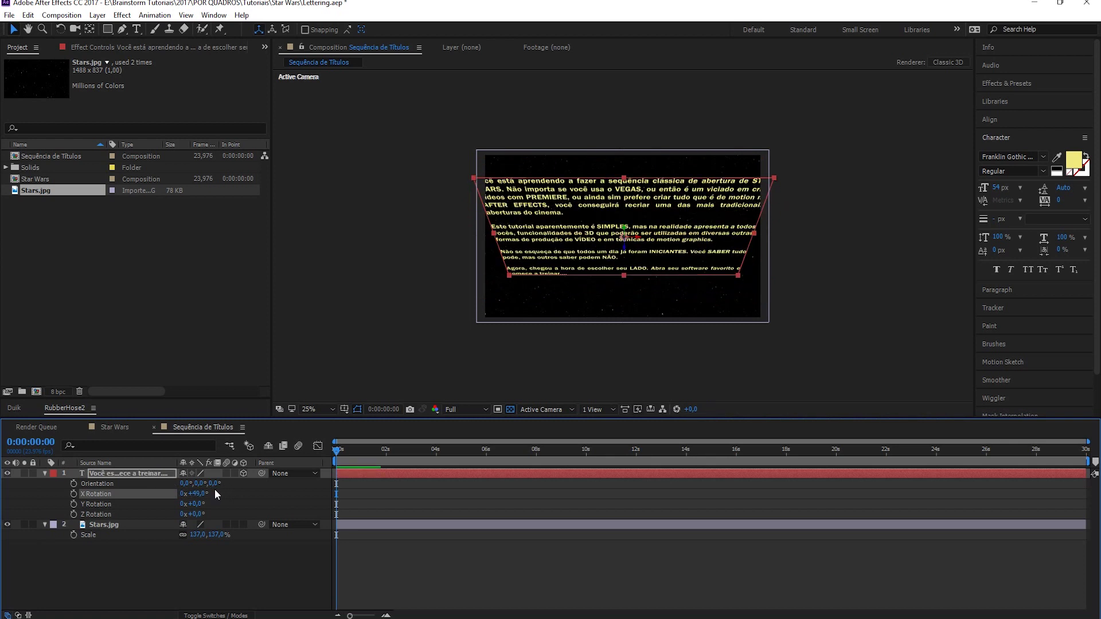
{"action": "left_click", "coordinate": [197, 494]}
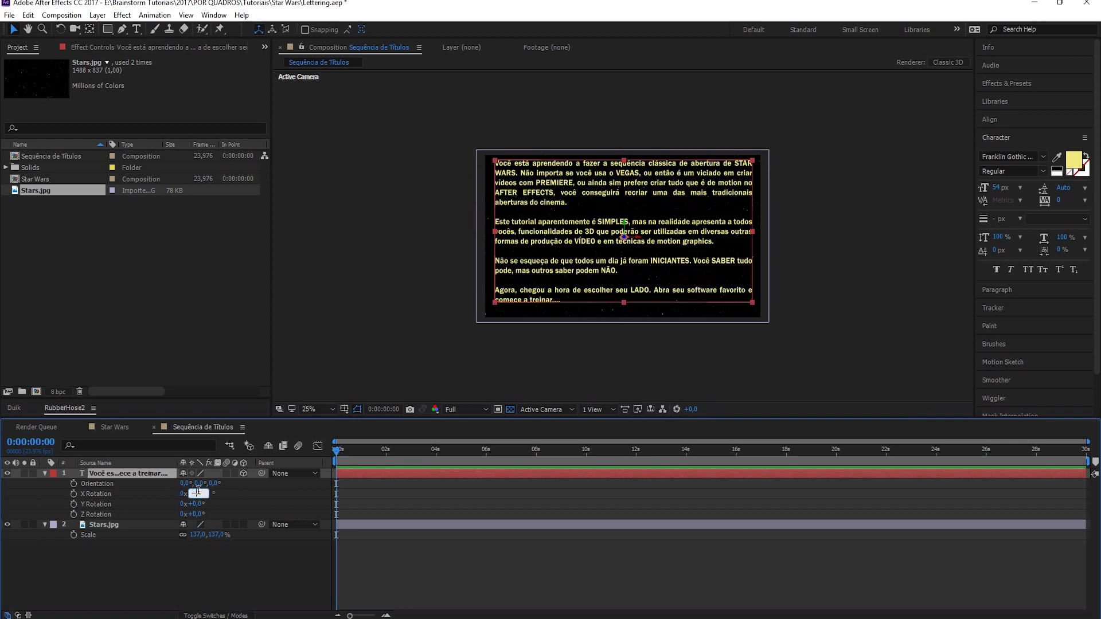
{"action": "type", "text": "-60"}
{"action": "key", "text": "Return"}
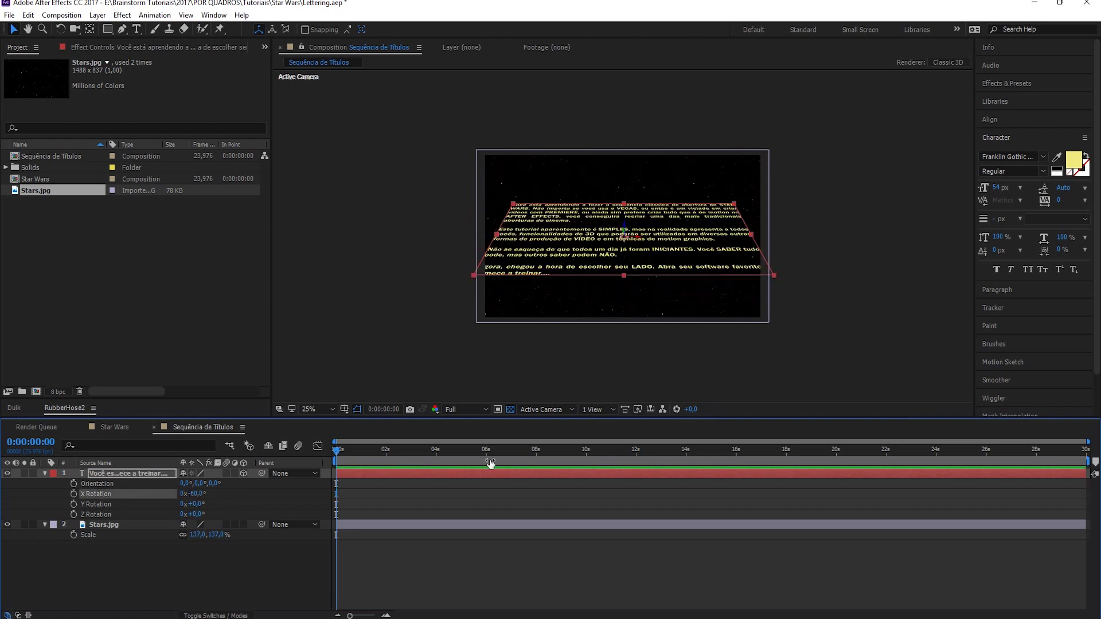
{"action": "left_click", "coordinate": [512, 497]}
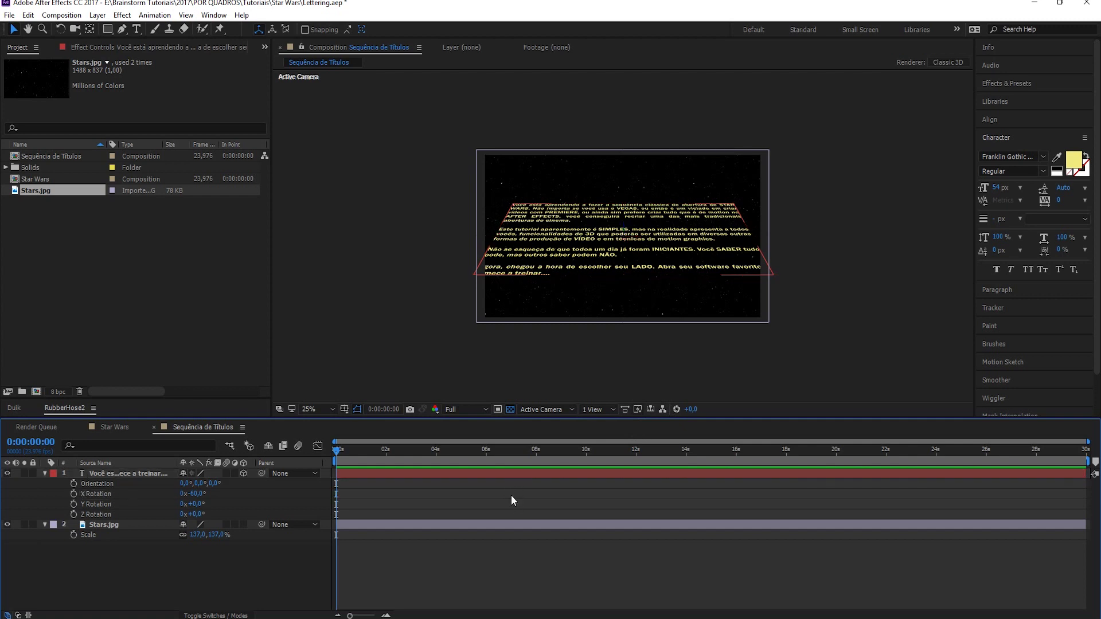
{"action": "left_click", "coordinate": [487, 473]}
{"action": "key", "text": "period"}
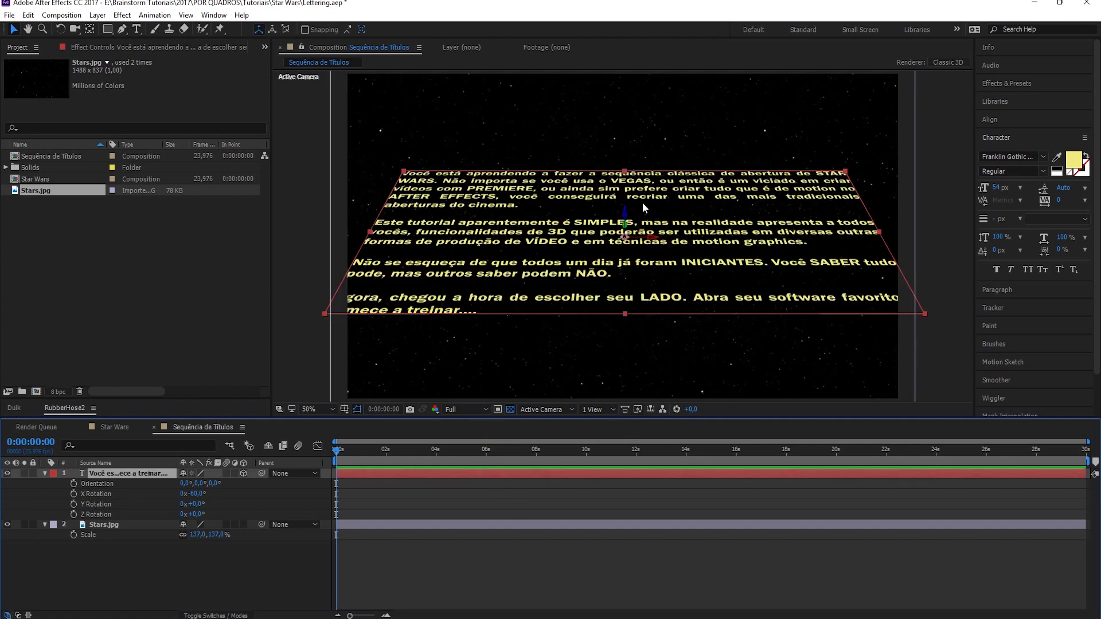
Step: Drag the tilted text down until only its opening lines show at the frame bottom
{"action": "key", "text": "period"}
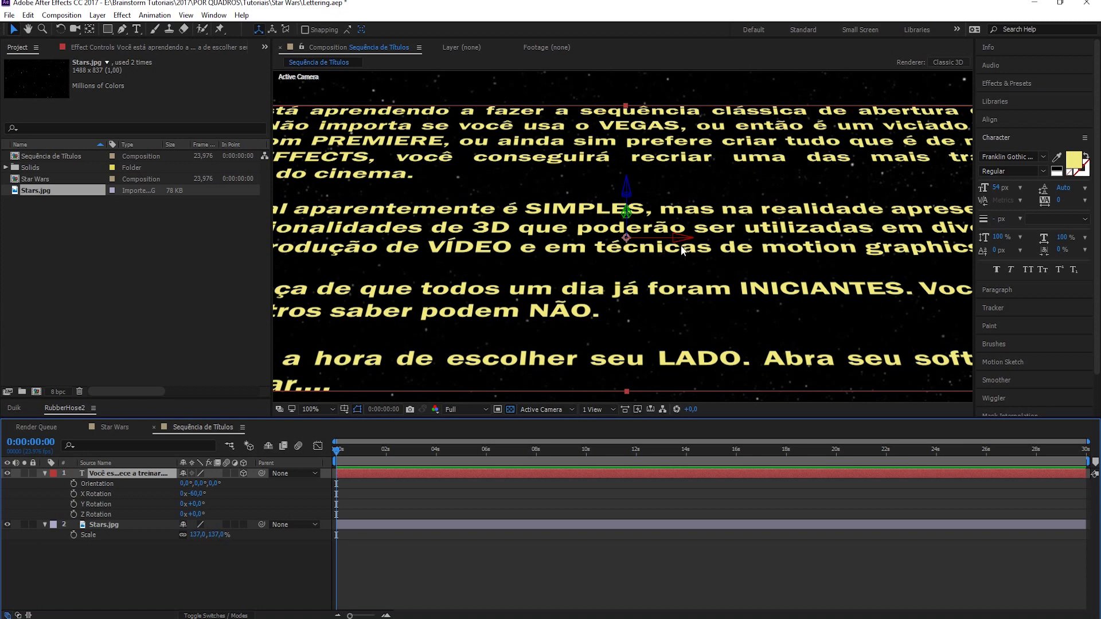
{"action": "scroll", "coordinate": [629, 199], "scroll_direction": "down", "scroll_amount": 3}
{"action": "scroll", "coordinate": [631, 218], "scroll_direction": "down", "scroll_amount": 1}
{"action": "scroll", "coordinate": [634, 235], "scroll_direction": "up", "scroll_amount": 2}
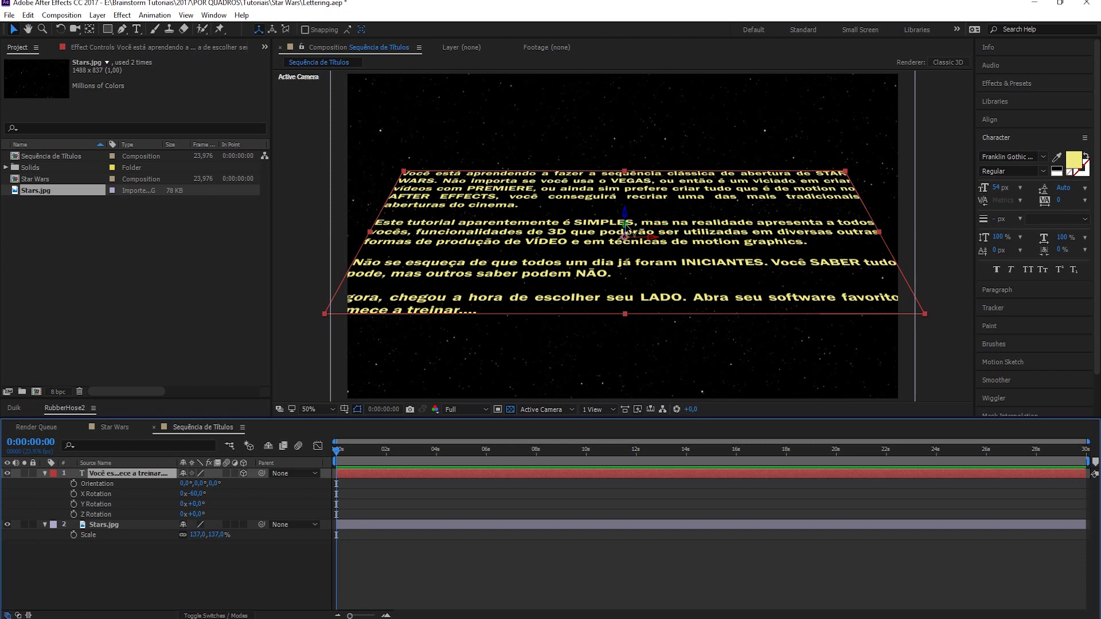
{"action": "mouse_move", "coordinate": [625, 217]}
{"action": "left_mouse_down"}
{"action": "mouse_move", "coordinate": [625, 328]}
{"action": "mouse_move", "coordinate": [621, 185]}
{"action": "left_mouse_up"}
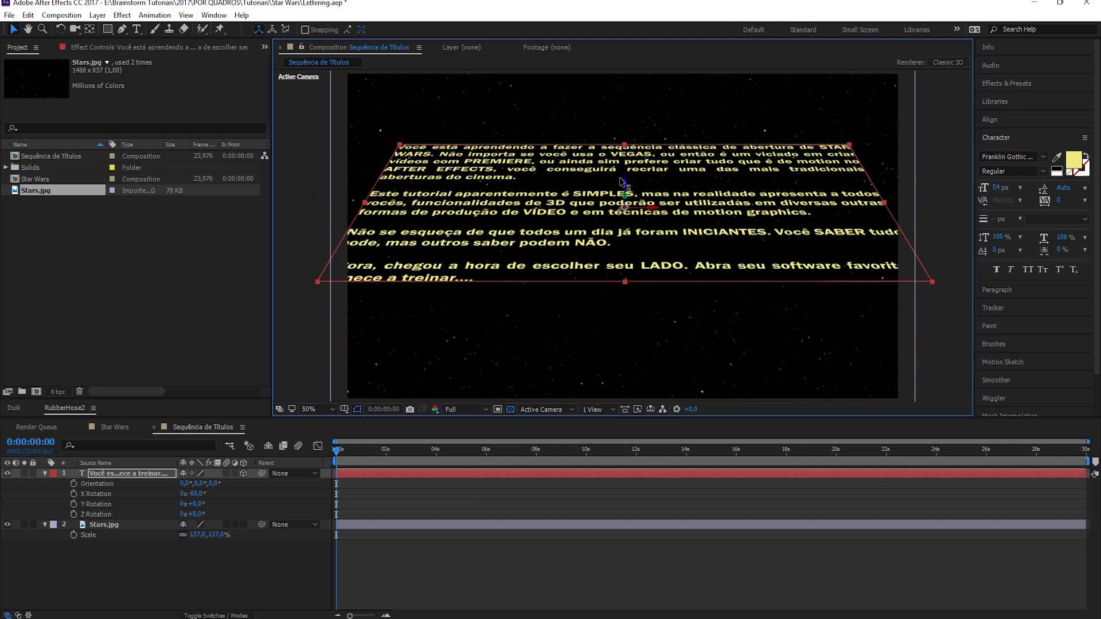
{"action": "left_click_drag", "start_coordinate": [624, 184], "coordinate": [628, 243]}
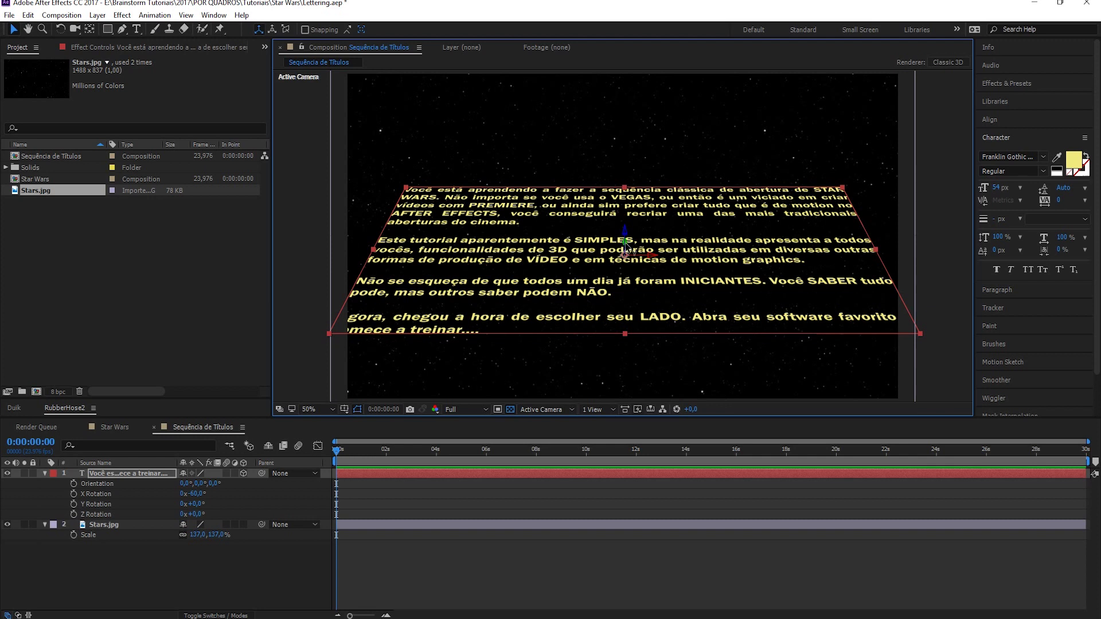
{"action": "mouse_move", "coordinate": [626, 244]}
{"action": "left_mouse_down"}
{"action": "mouse_move", "coordinate": [554, 549]}
{"action": "mouse_move", "coordinate": [547, 453]}
{"action": "left_mouse_up"}
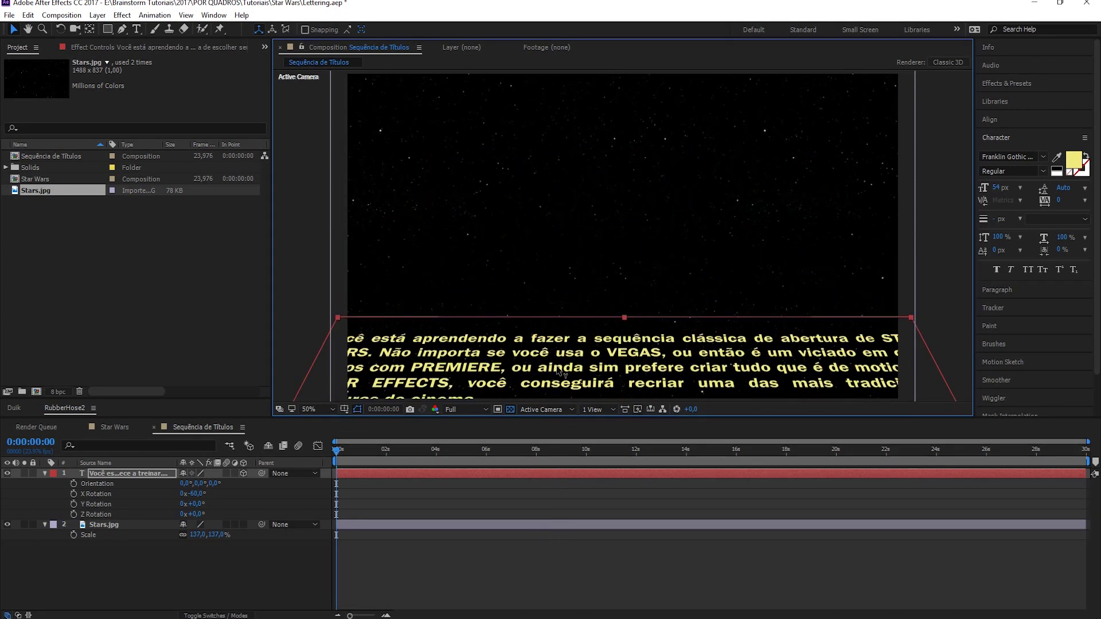
{"action": "mouse_move", "coordinate": [547, 453]}
{"action": "left_mouse_down"}
{"action": "mouse_move", "coordinate": [566, 357]}
{"action": "mouse_move", "coordinate": [561, 427]}
{"action": "left_mouse_up"}
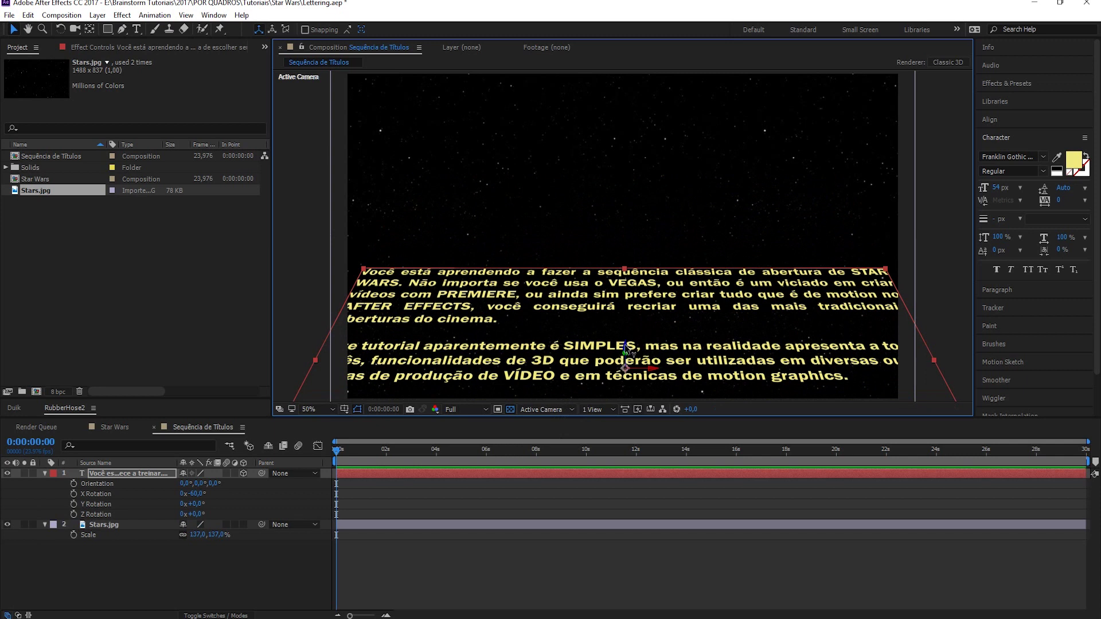
{"action": "left_click_drag", "start_coordinate": [626, 347], "coordinate": [628, 356]}
{"action": "left_click_drag", "start_coordinate": [628, 346], "coordinate": [627, 354]}
{"action": "mouse_move", "coordinate": [627, 347]}
{"action": "left_mouse_down"}
{"action": "mouse_move", "coordinate": [628, 184]}
{"action": "mouse_move", "coordinate": [586, 448]}
{"action": "left_mouse_up"}
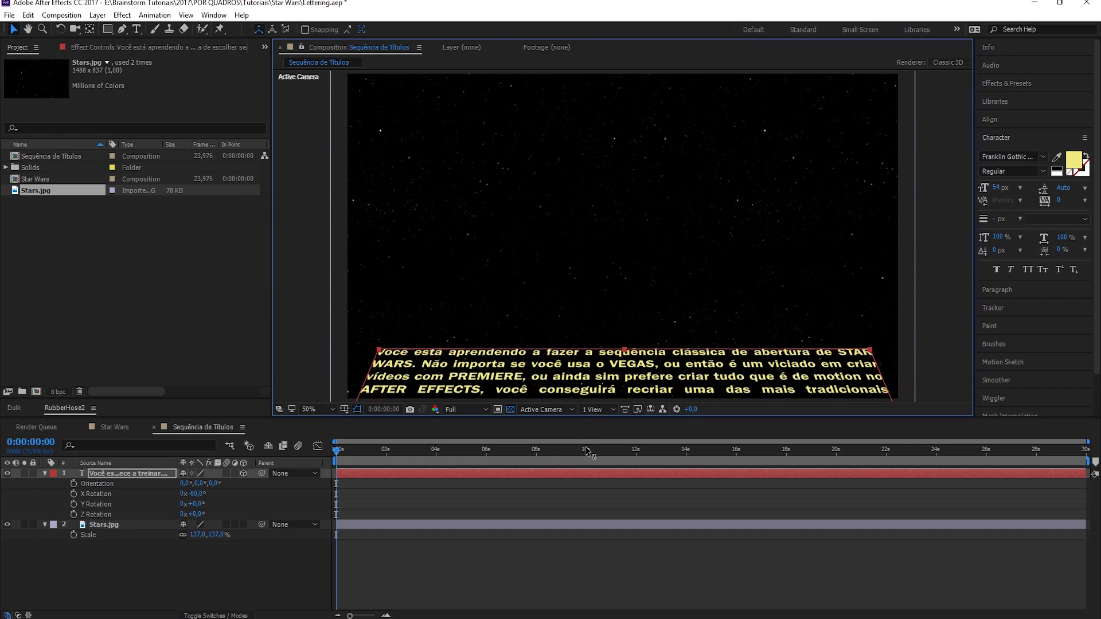
{"action": "left_click_drag", "start_coordinate": [586, 449], "coordinate": [586, 471]}
{"action": "key", "text": "comma"}
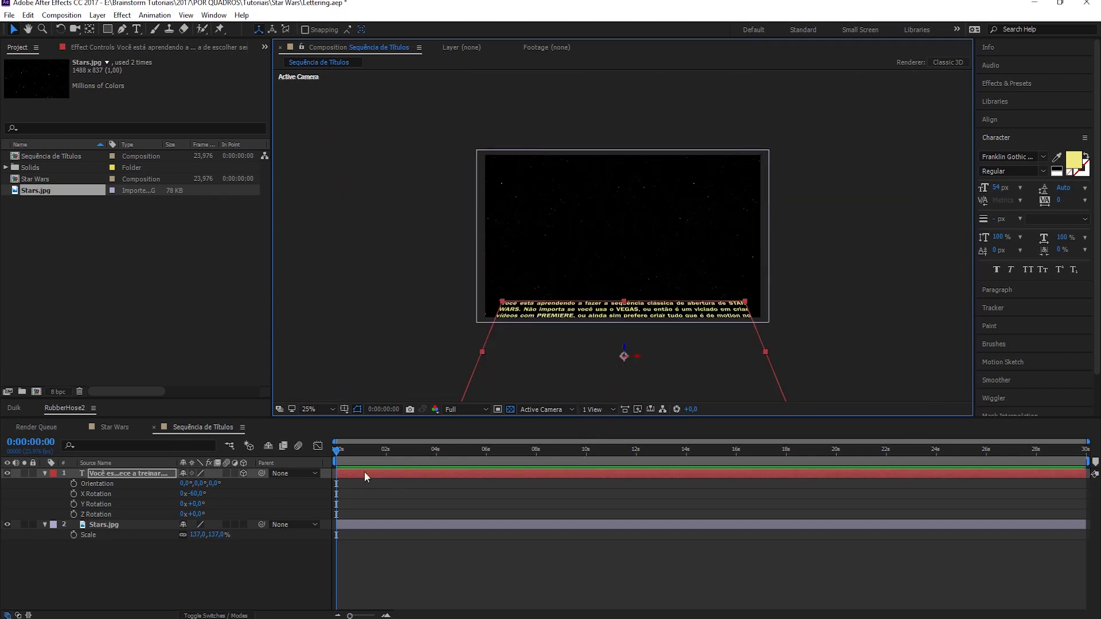
Step: Move the text below the frame to 966, 1367.3, -473.4 and keyframe Position at 0s
{"action": "key", "text": "p"}
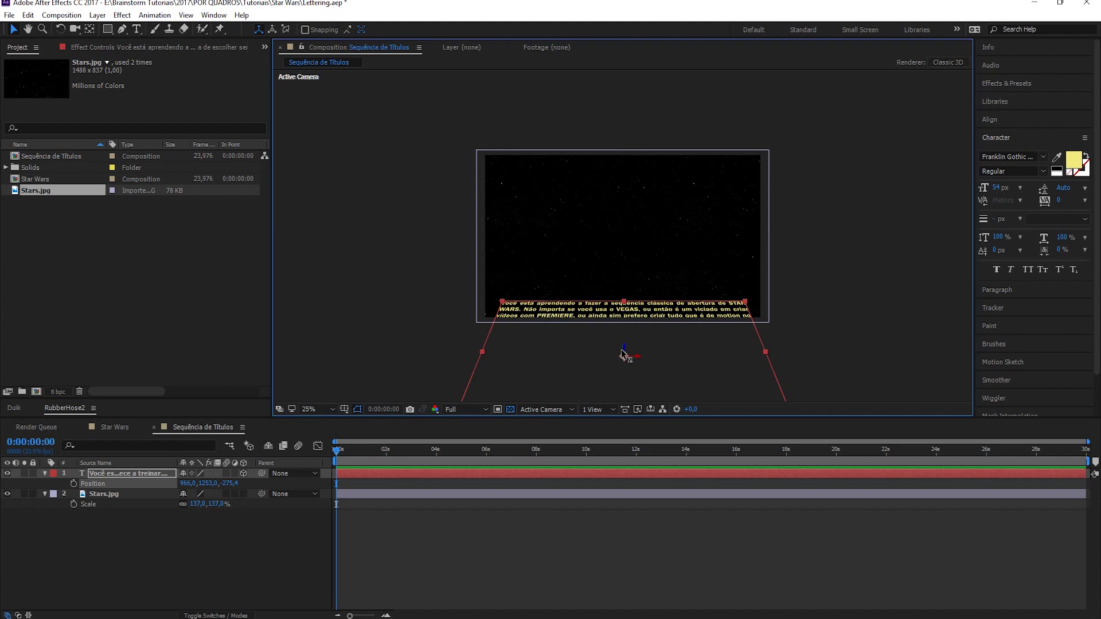
{"action": "scroll", "coordinate": [625, 363], "scroll_direction": "up", "scroll_amount": 2}
{"action": "key", "text": "h"}
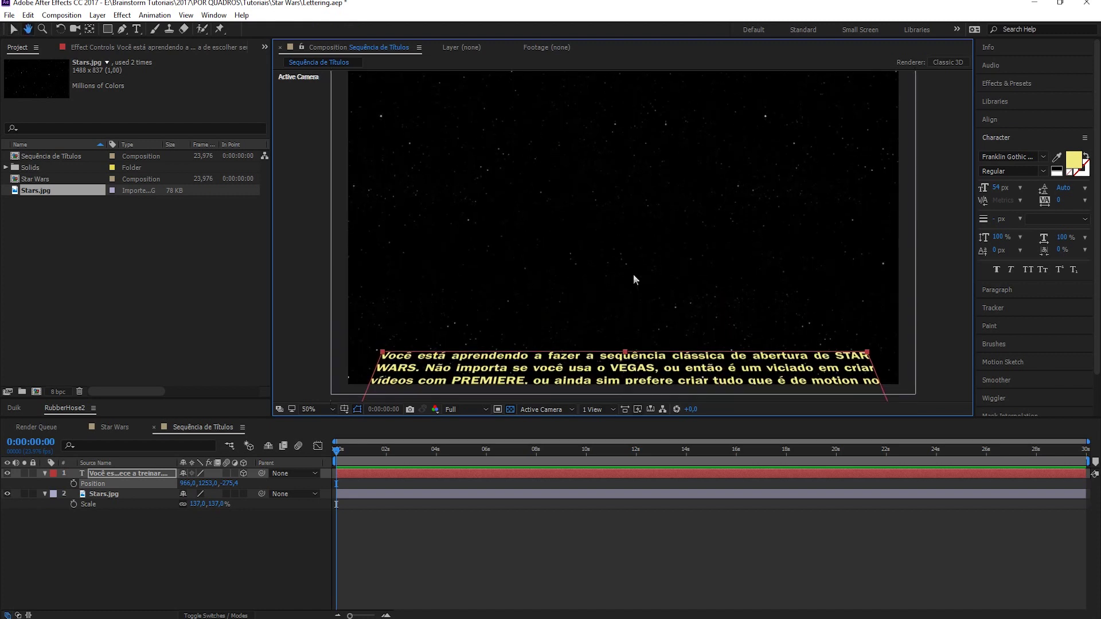
{"action": "left_click_drag", "start_coordinate": [634, 274], "coordinate": [637, 192]}
{"action": "key", "text": "v"}
{"action": "key", "text": "period"}
{"action": "key", "text": "period"}
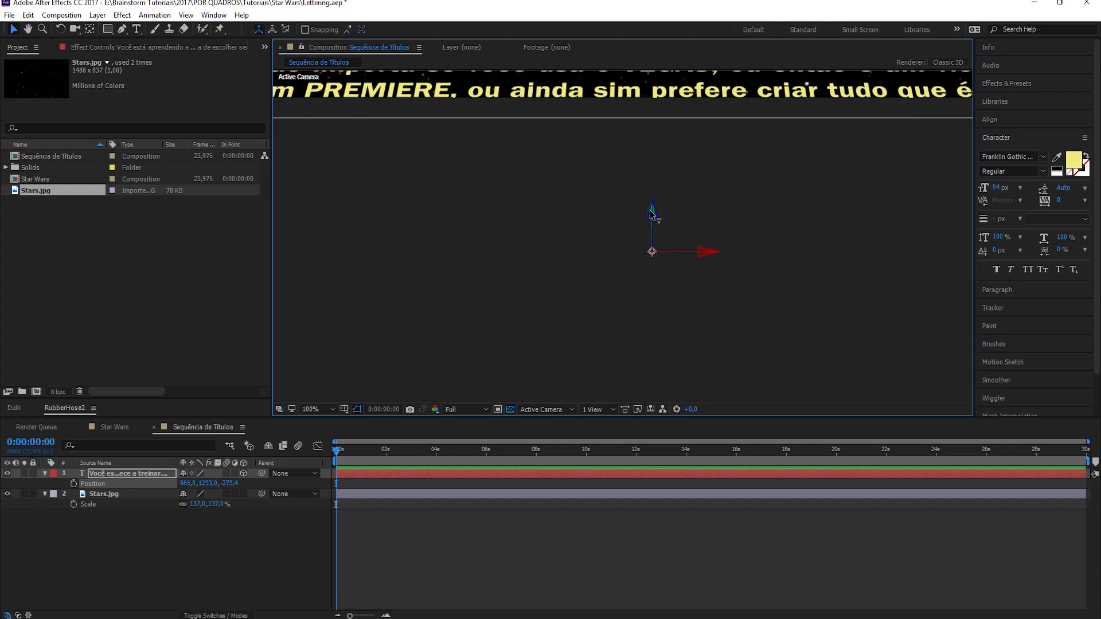
{"action": "left_click_drag", "start_coordinate": [652, 214], "coordinate": [651, 375]}
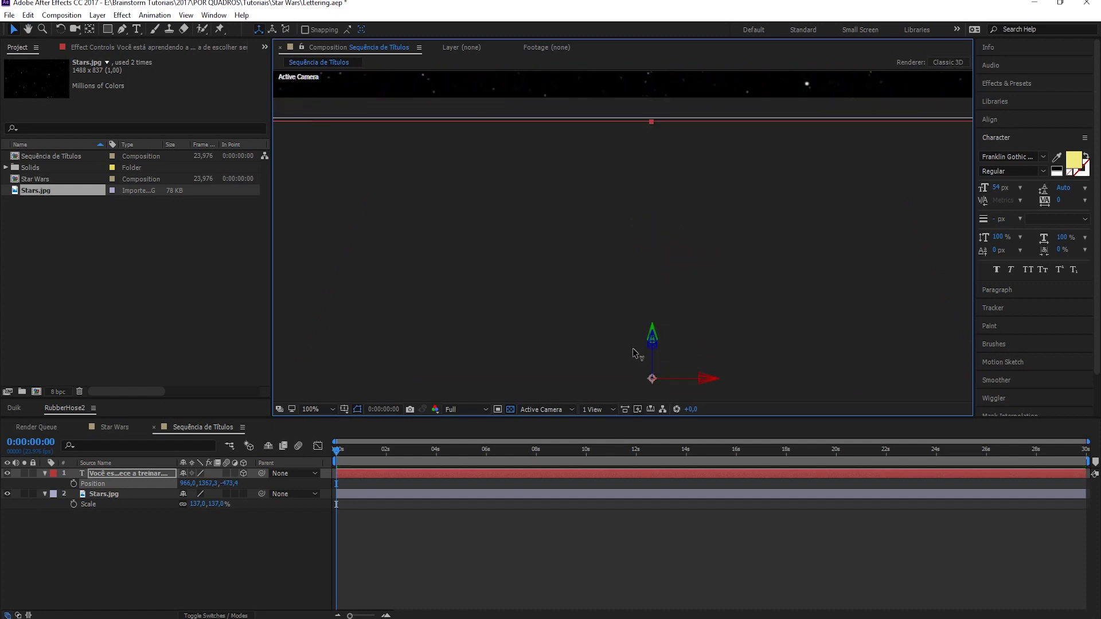
{"action": "key", "text": "comma"}
{"action": "key", "text": "comma"}
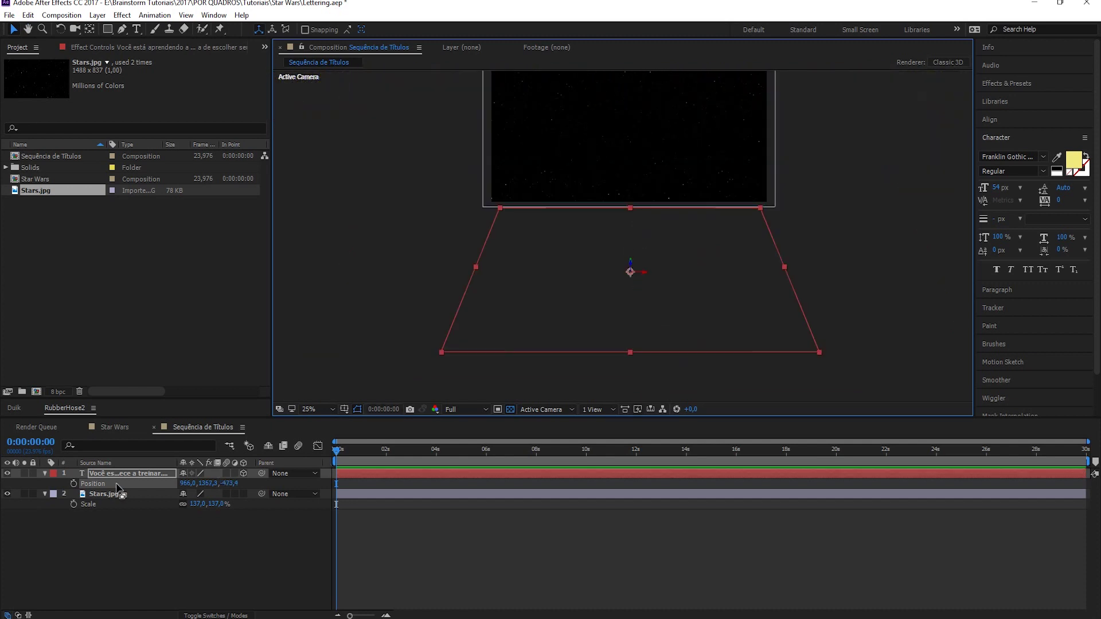
{"action": "left_click", "coordinate": [74, 484]}
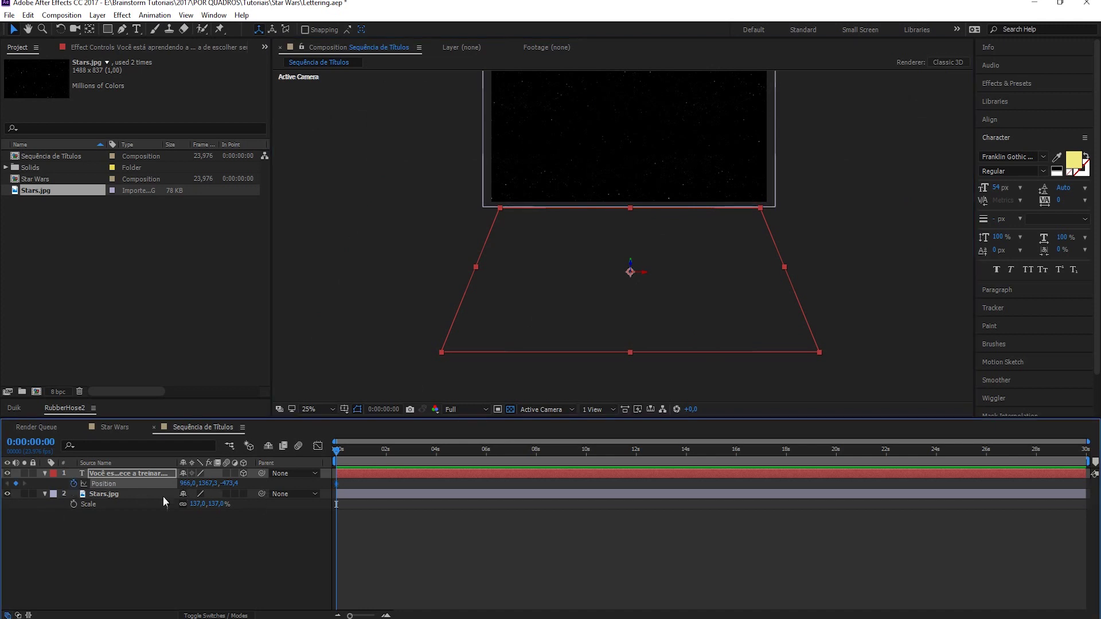
Step: At 0:00:29:23, move the text up and back to 966, -304.7, 2429.5, then preview
{"action": "left_click_drag", "start_coordinate": [839, 453], "coordinate": [1086, 453]}
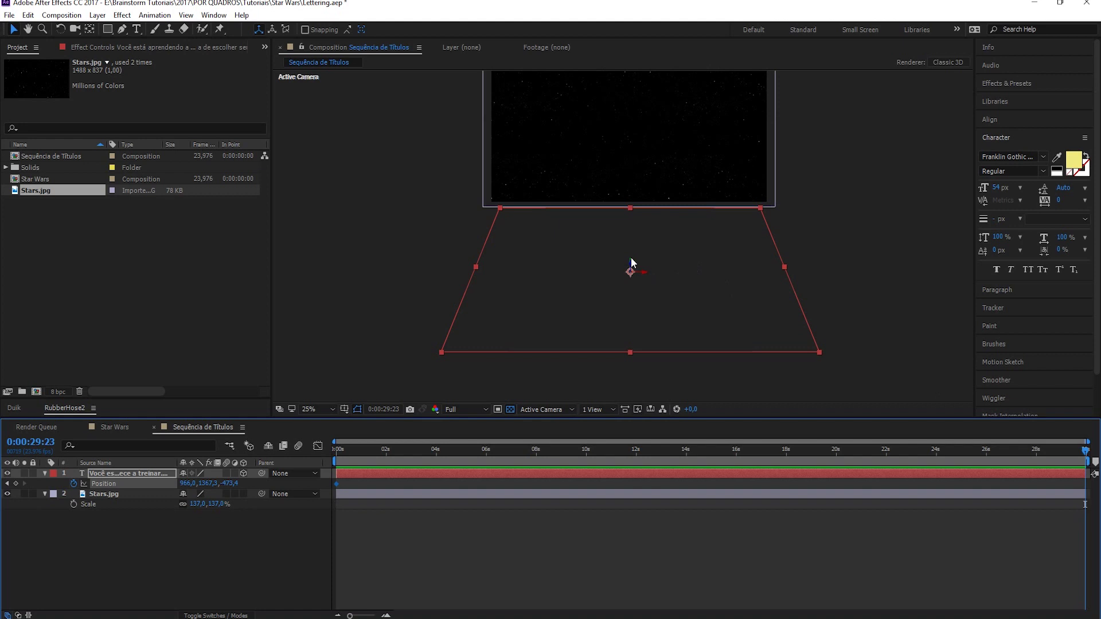
{"action": "left_click_drag", "start_coordinate": [632, 265], "coordinate": [425, 2]}
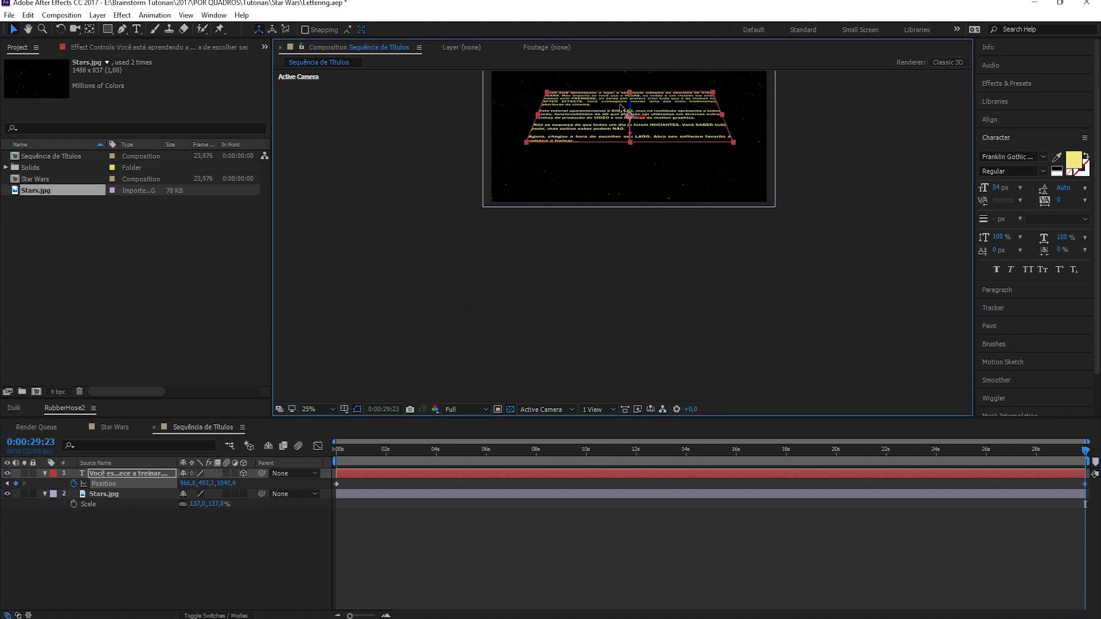
{"action": "left_click_drag", "start_coordinate": [631, 112], "coordinate": [327, 3]}
{"action": "key", "text": "h"}
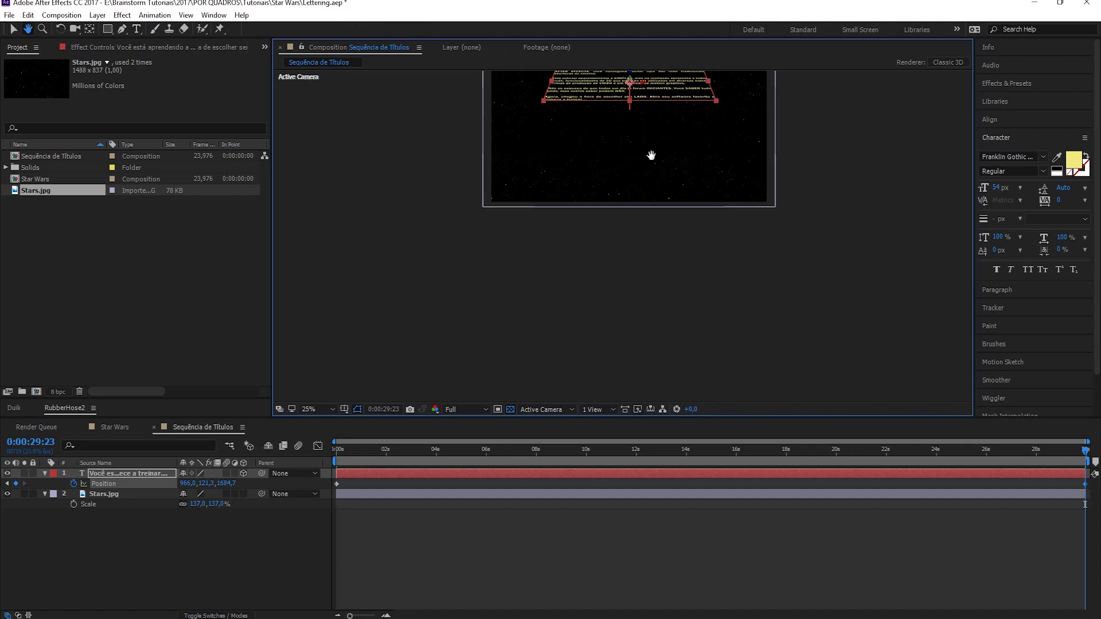
{"action": "left_click_drag", "start_coordinate": [652, 155], "coordinate": [672, 276]}
{"action": "key", "text": "v"}
{"action": "left_click_drag", "start_coordinate": [650, 200], "coordinate": [533, 76]}
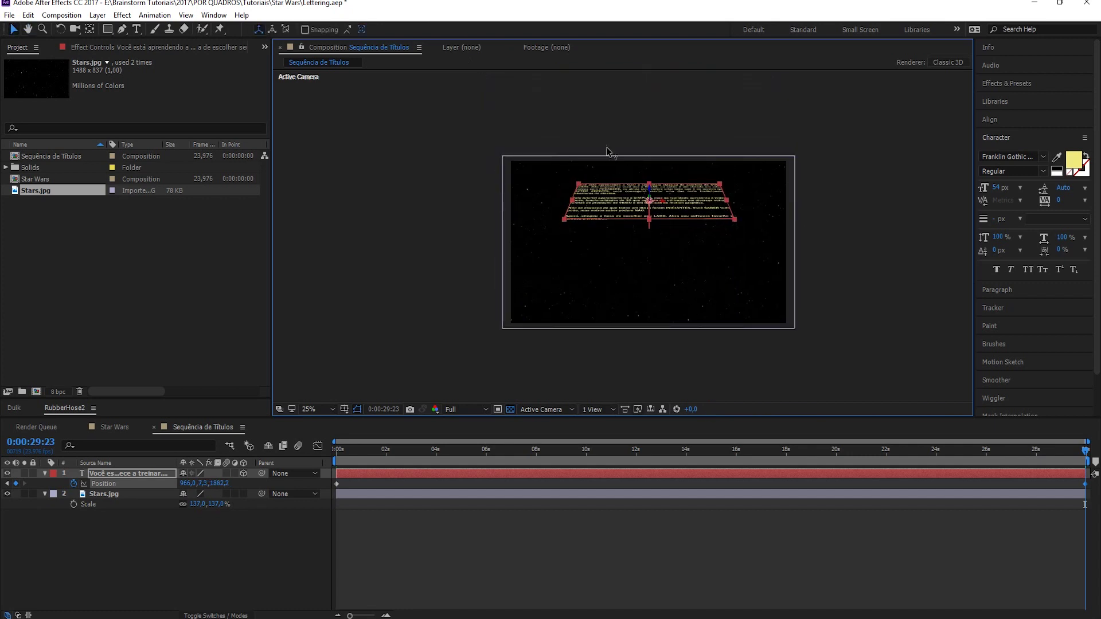
{"action": "left_click", "coordinate": [1038, 548]}
{"action": "key", "text": "space"}
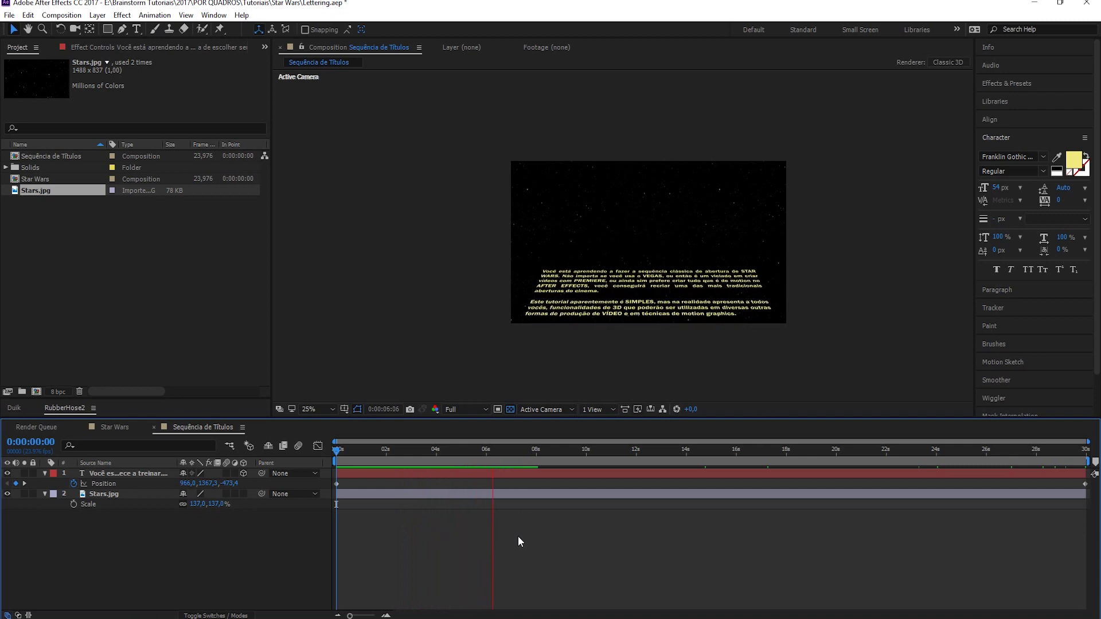
Step: Stop playback and scale the crawl text layer up to 111%
{"action": "left_click", "coordinate": [522, 453]}
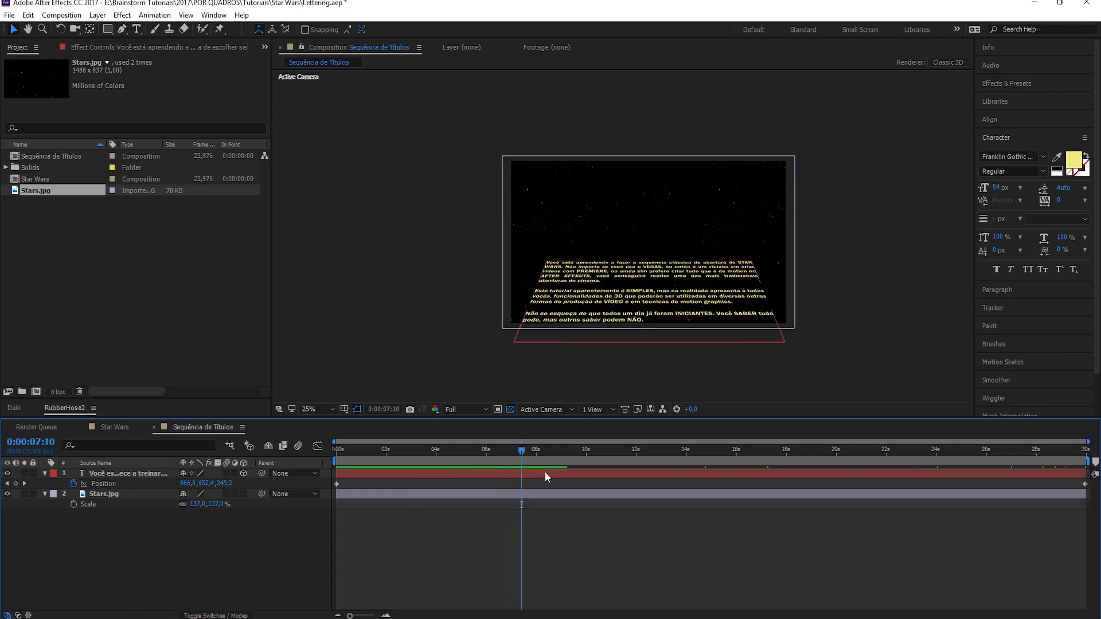
{"action": "left_click", "coordinate": [545, 473]}
{"action": "key", "text": "s"}
{"action": "left_click_drag", "start_coordinate": [212, 487], "coordinate": [229, 479]}
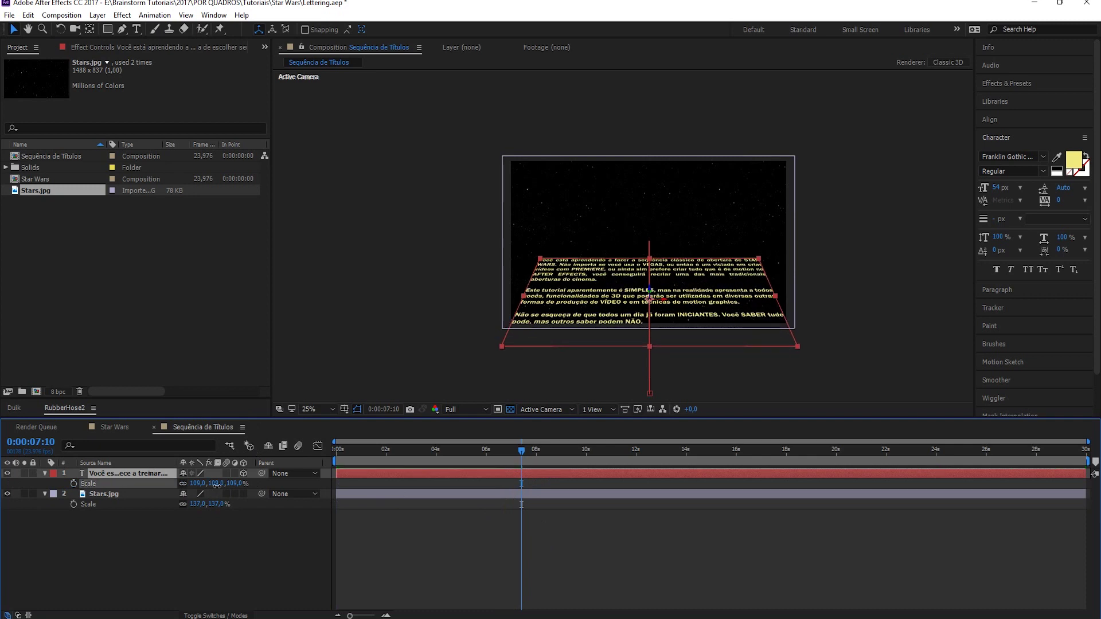
Step: Set the crawl text's font size to 90 px and preview the enlarged crawl
{"action": "double_click", "coordinate": [596, 297]}
{"action": "left_click", "coordinate": [999, 188]}
{"action": "left_click_drag", "start_coordinate": [1003, 191], "coordinate": [1020, 188]}
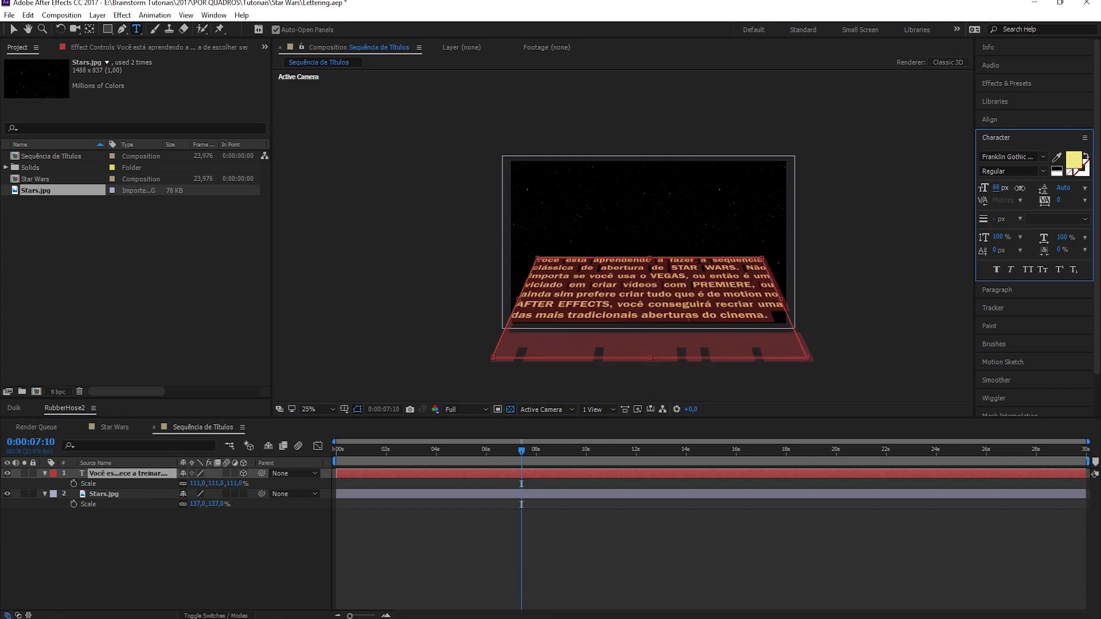
{"action": "type", "text": "90"}
{"action": "key", "text": "Return"}
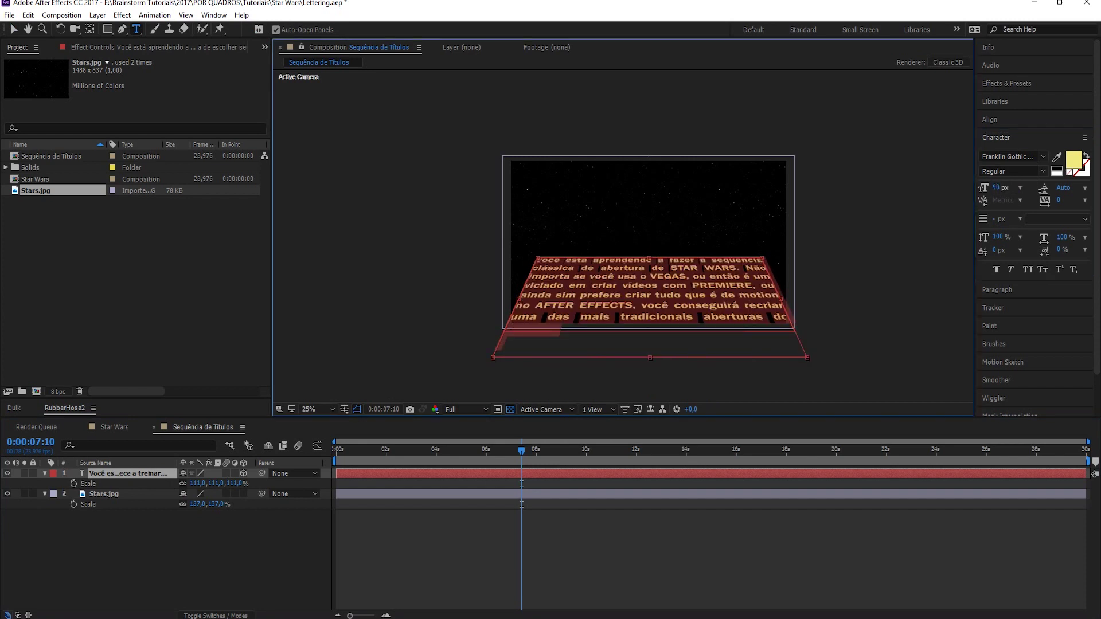
{"action": "left_click", "coordinate": [632, 581]}
{"action": "key", "text": "space"}
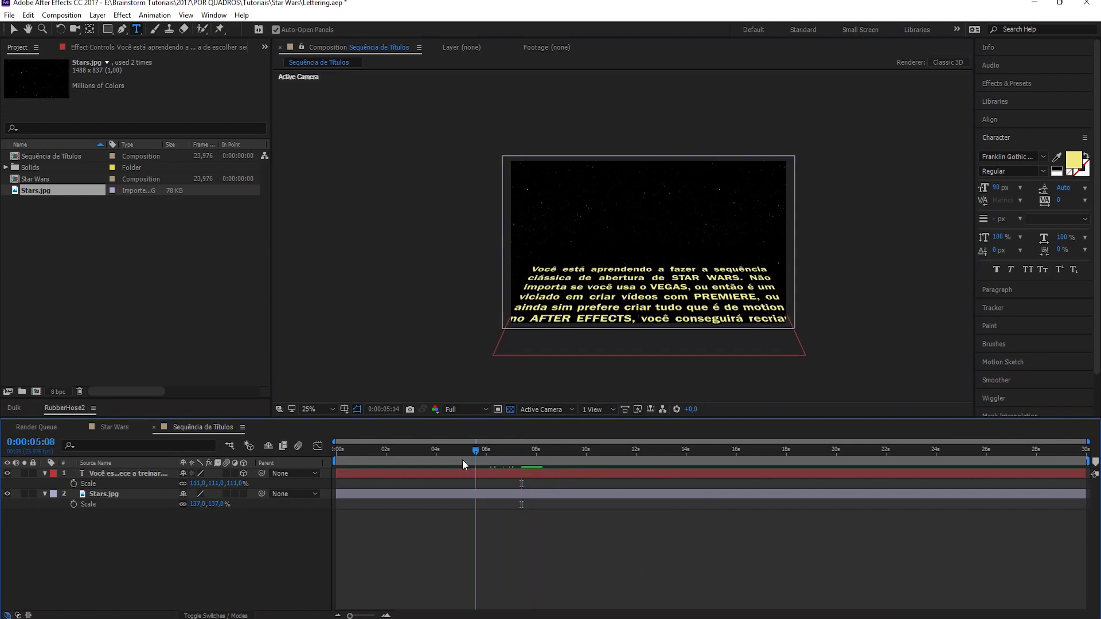
{"action": "left_click_drag", "start_coordinate": [362, 449], "coordinate": [865, 443]}
{"action": "left_click", "coordinate": [633, 205]}
{"action": "left_click", "coordinate": [633, 205]}
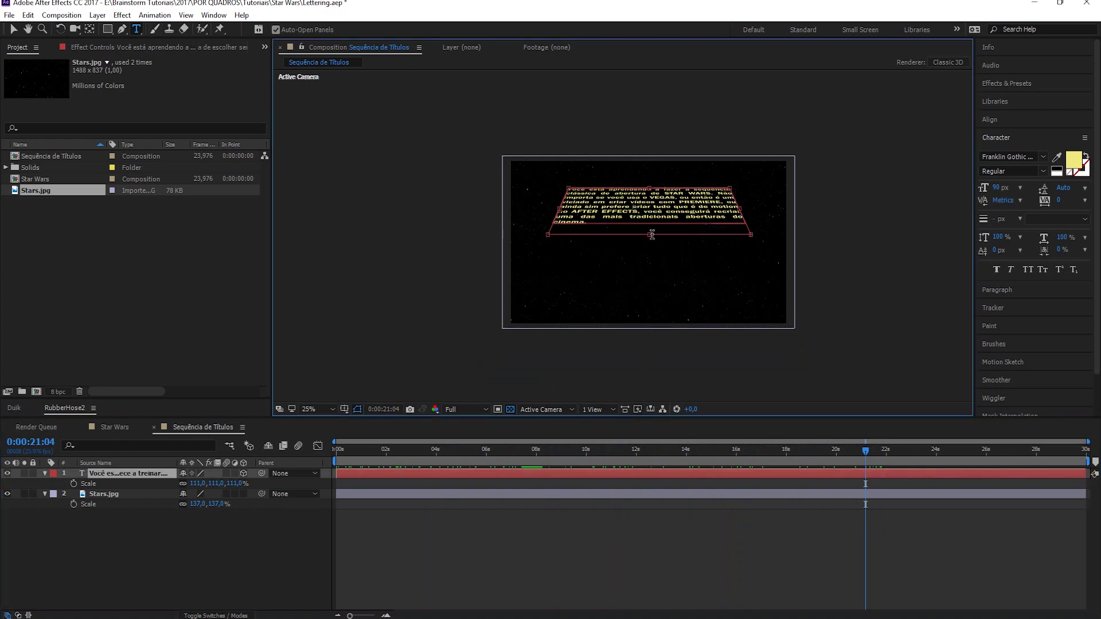
{"action": "left_click_drag", "start_coordinate": [652, 234], "coordinate": [653, 441]}
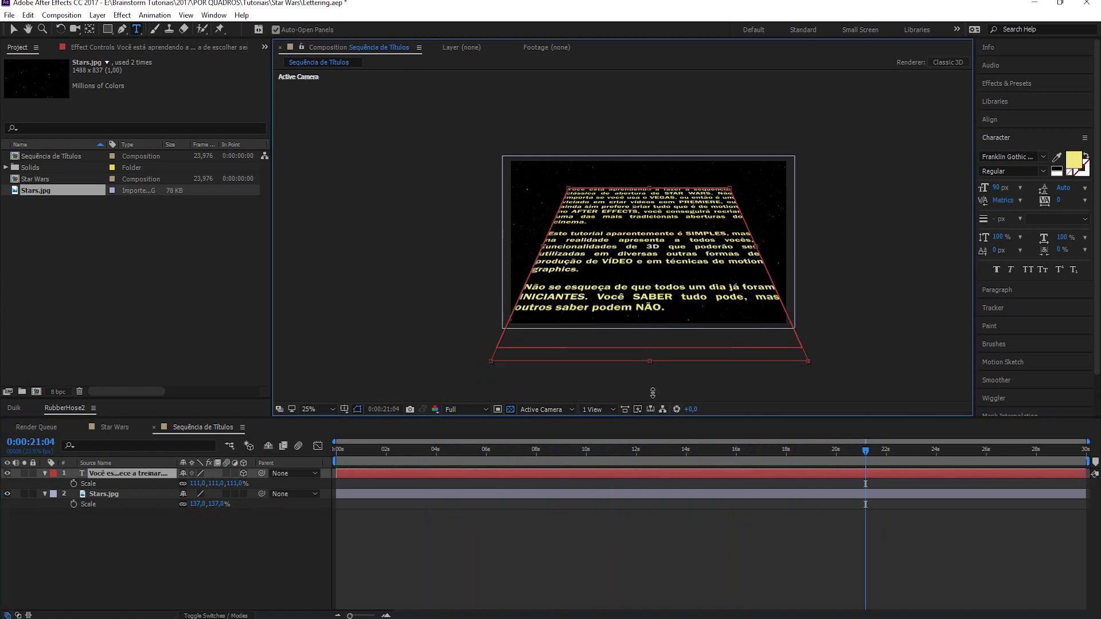
{"action": "left_click", "coordinate": [886, 533]}
{"action": "left_click_drag", "start_coordinate": [872, 450], "coordinate": [1073, 457]}
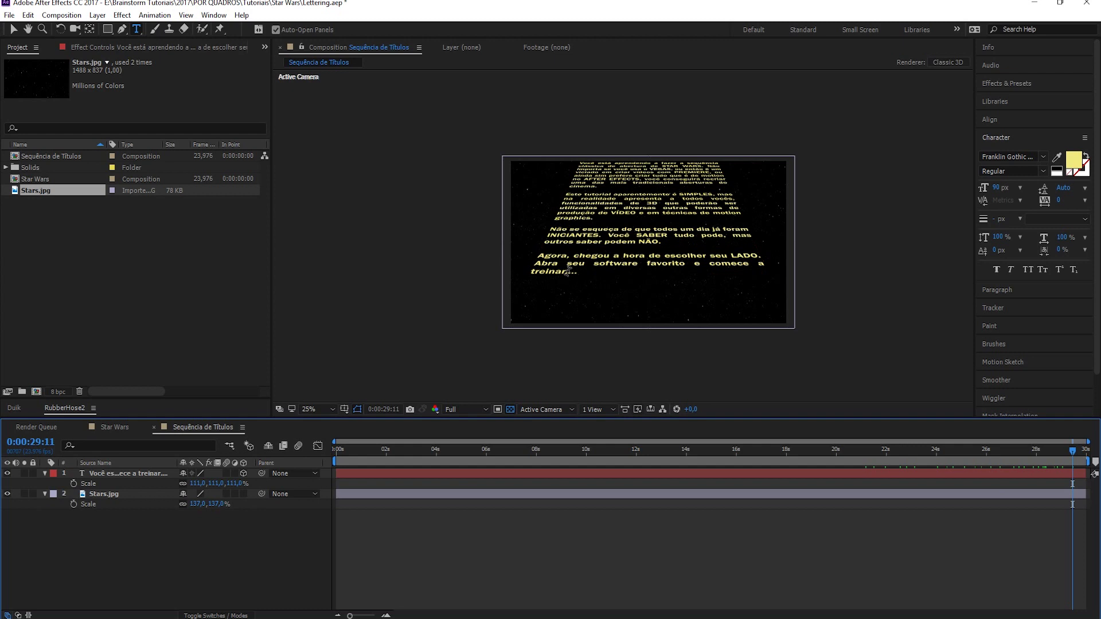
{"action": "left_click_drag", "start_coordinate": [1062, 459], "coordinate": [431, 448]}
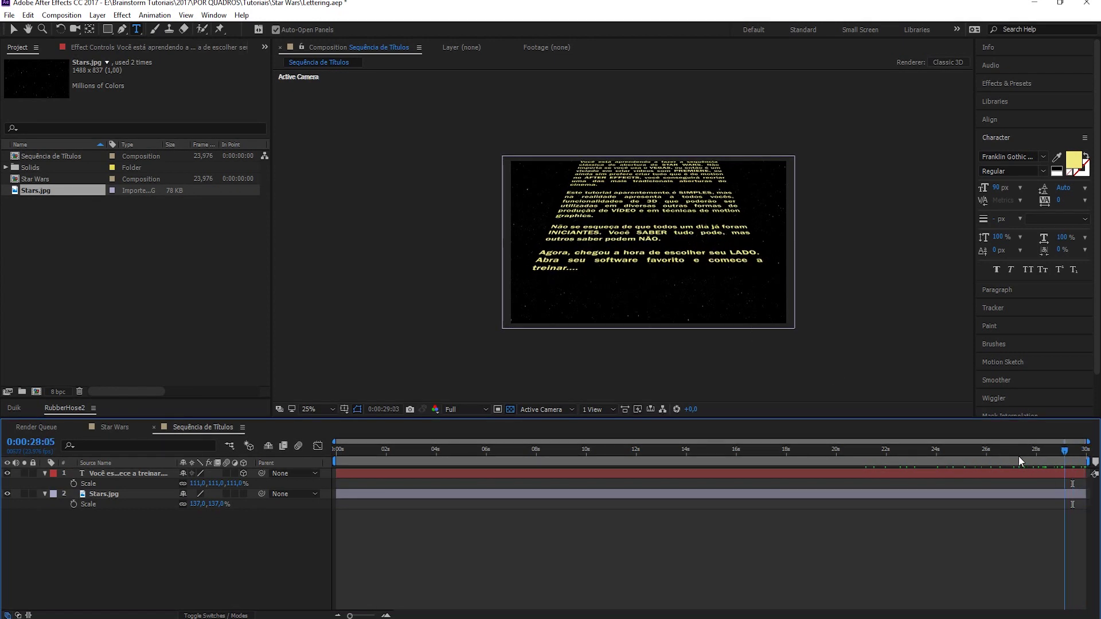
{"action": "key", "text": "Home"}
{"action": "left_click", "coordinate": [470, 518]}
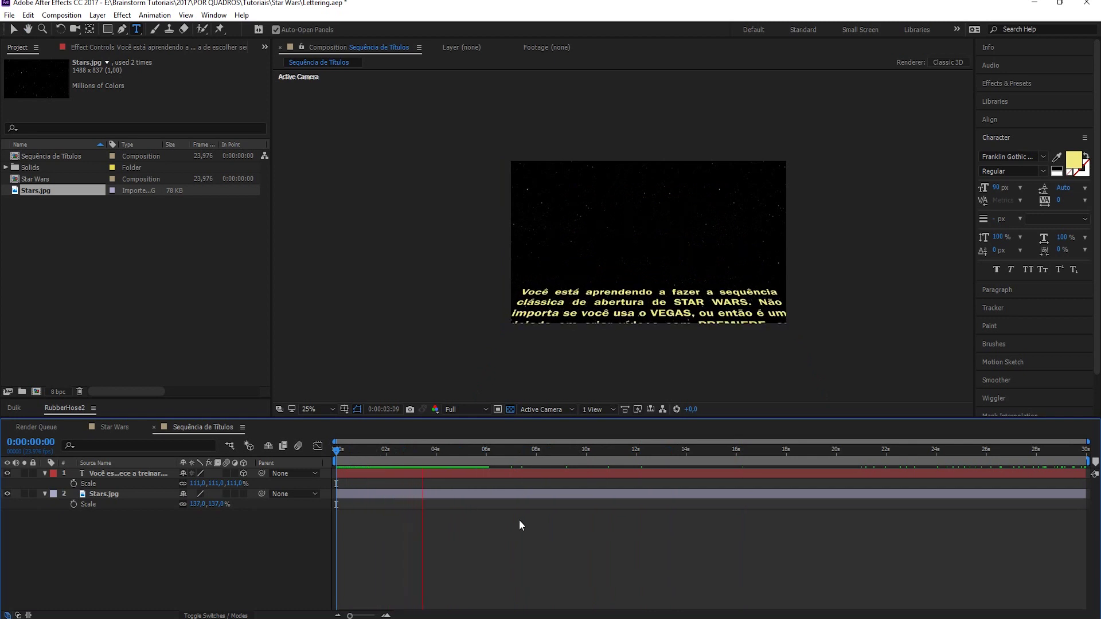
{"action": "left_click", "coordinate": [625, 451]}
{"action": "left_click_drag", "start_coordinate": [628, 457], "coordinate": [913, 470]}
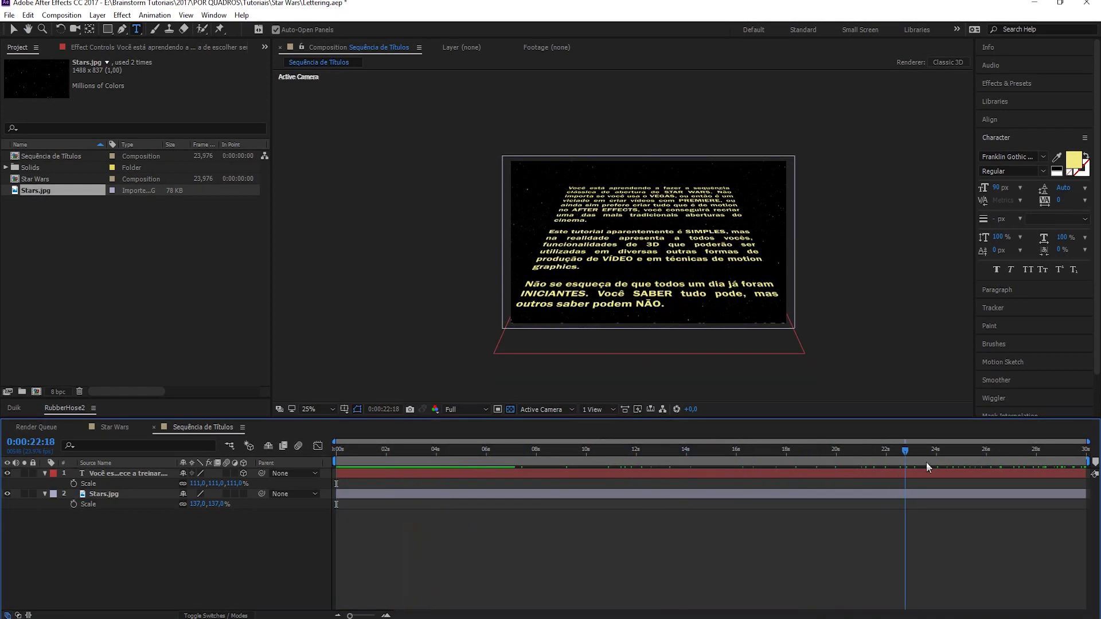
{"action": "mouse_move", "coordinate": [907, 459]}
{"action": "left_mouse_down"}
{"action": "mouse_move", "coordinate": [1032, 456]}
{"action": "mouse_move", "coordinate": [993, 456]}
{"action": "left_mouse_up"}
Step: Add a new black solid layer above the crawl text
{"action": "right_click", "coordinate": [142, 553]}
{"action": "mouse_move", "coordinate": [165, 428]}
{"action": "left_click", "coordinate": [301, 451]}
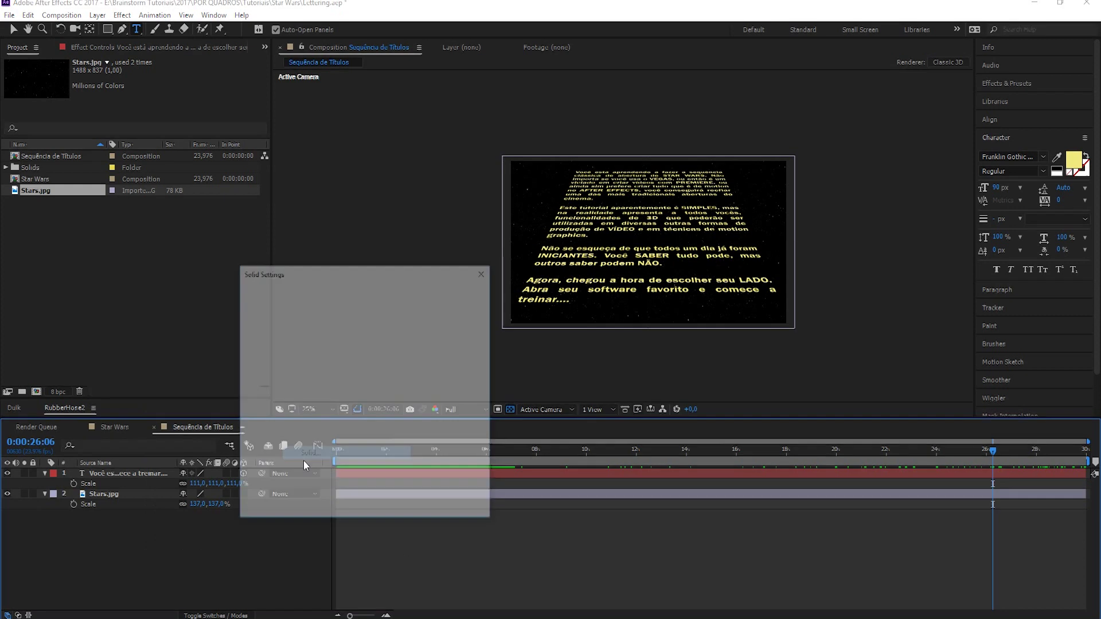
{"action": "left_click", "coordinate": [410, 510]}
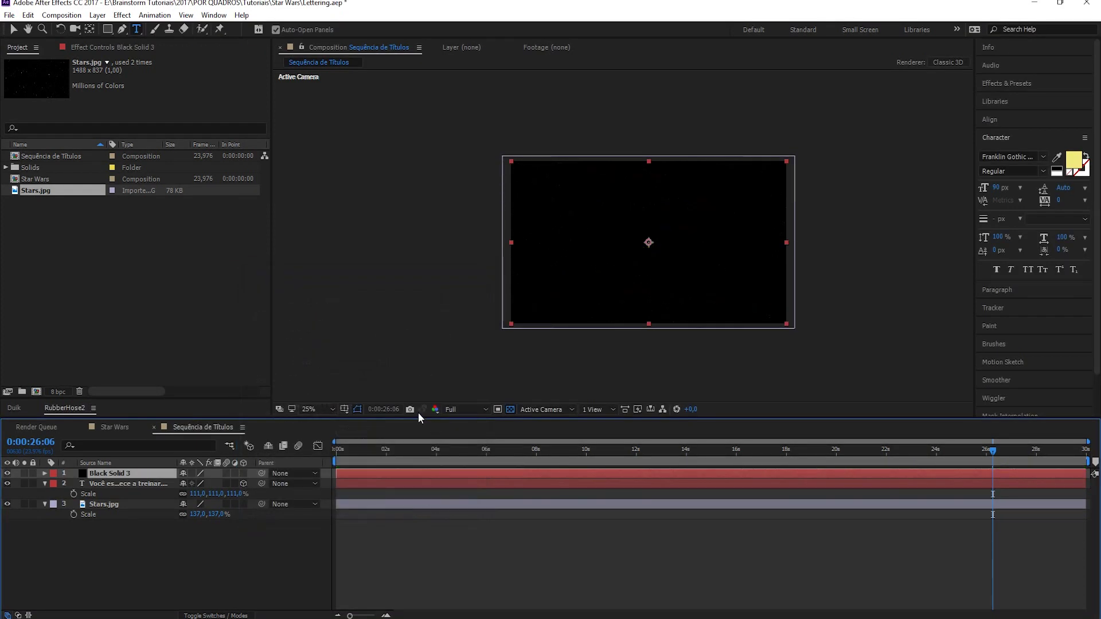
Step: Set the text layer's track matte to Alpha Matte 'Black Solid 3' and select the solid
{"action": "left_click", "coordinate": [194, 615]}
{"action": "left_click", "coordinate": [140, 485]}
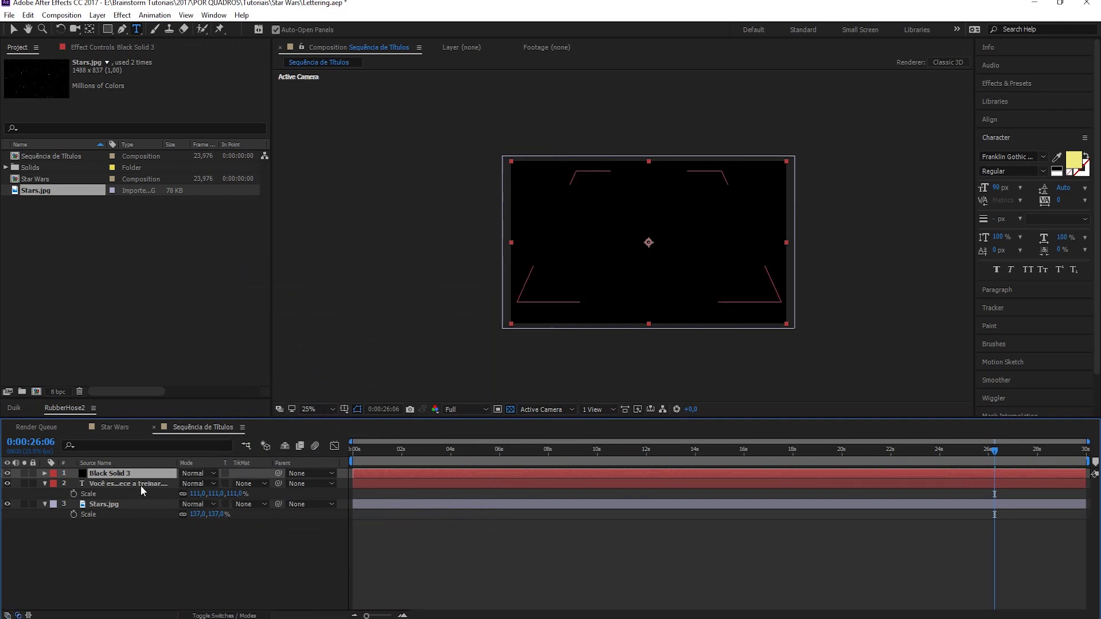
{"action": "left_click", "coordinate": [246, 484]}
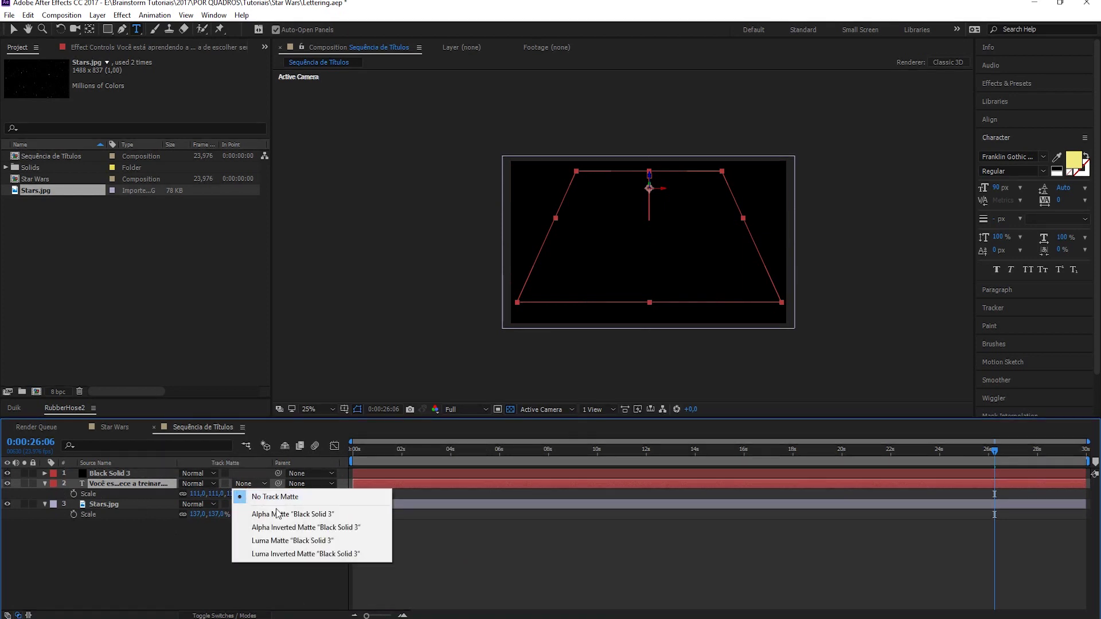
{"action": "left_click", "coordinate": [304, 515]}
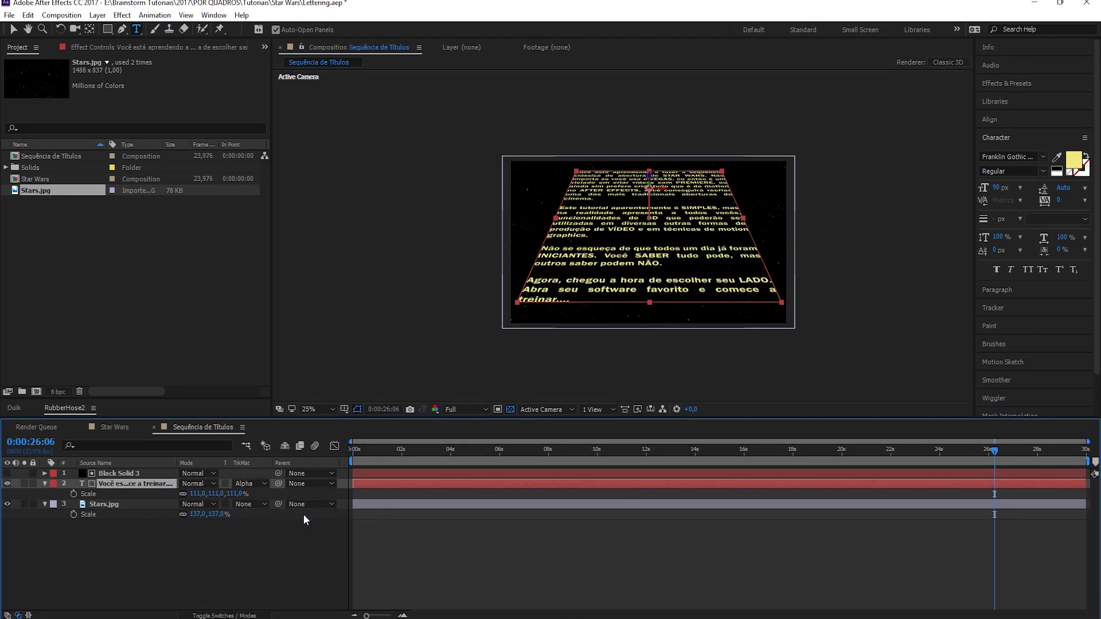
{"action": "left_click", "coordinate": [125, 472]}
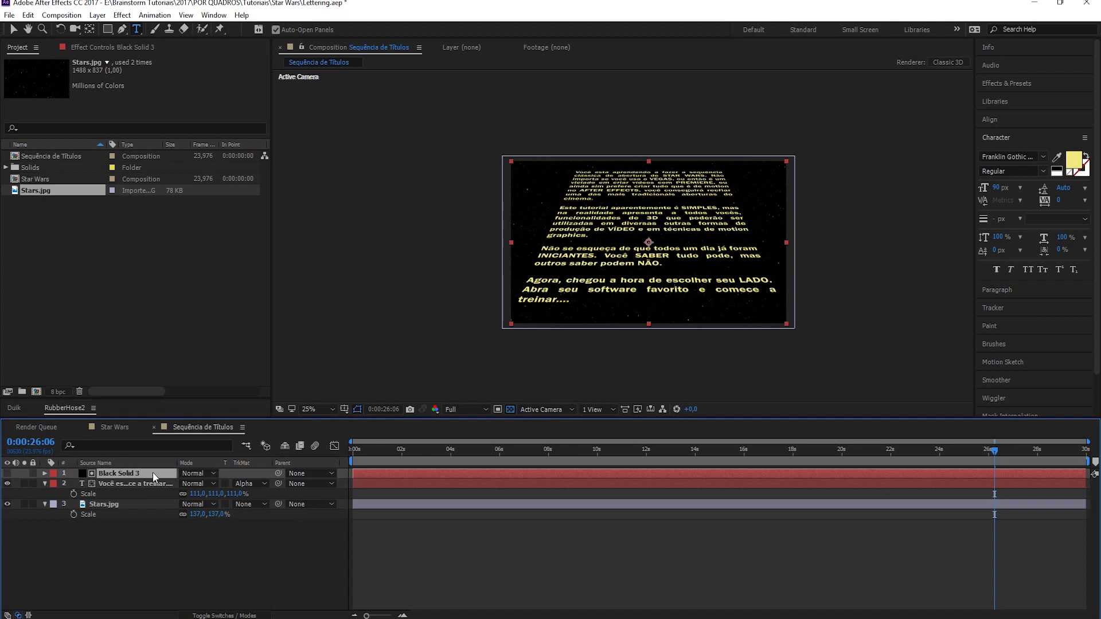
{"action": "key", "text": "Return"}
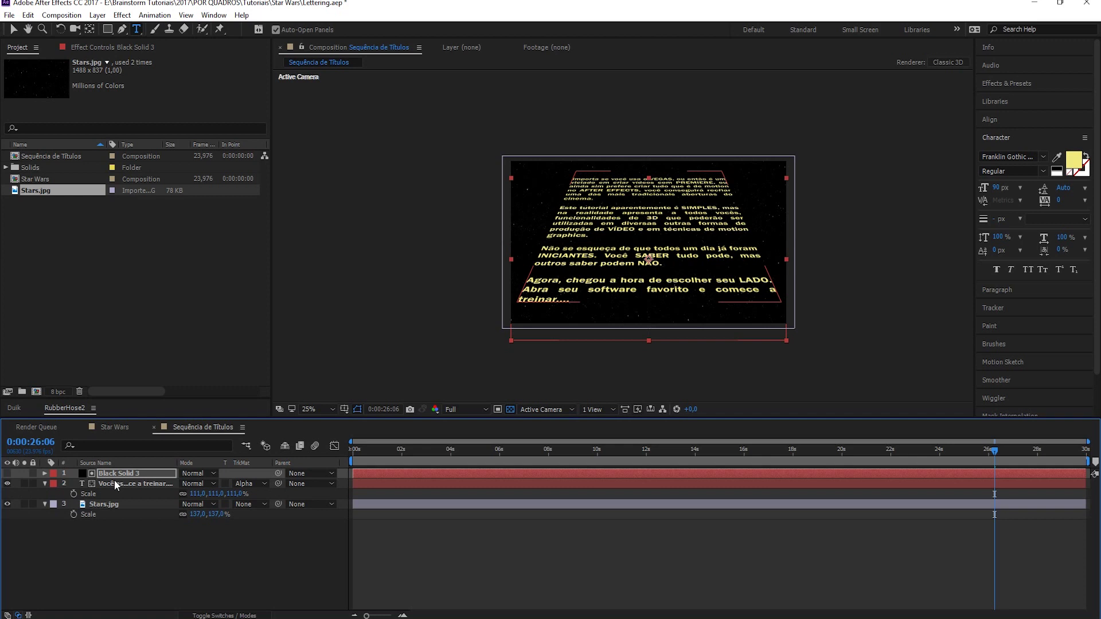
Step: Apply Fast Box Blur with radius 30 to Black Solid 3 and check the softened fade near the end
{"action": "left_click", "coordinate": [123, 47]}
{"action": "right_click", "coordinate": [108, 111]}
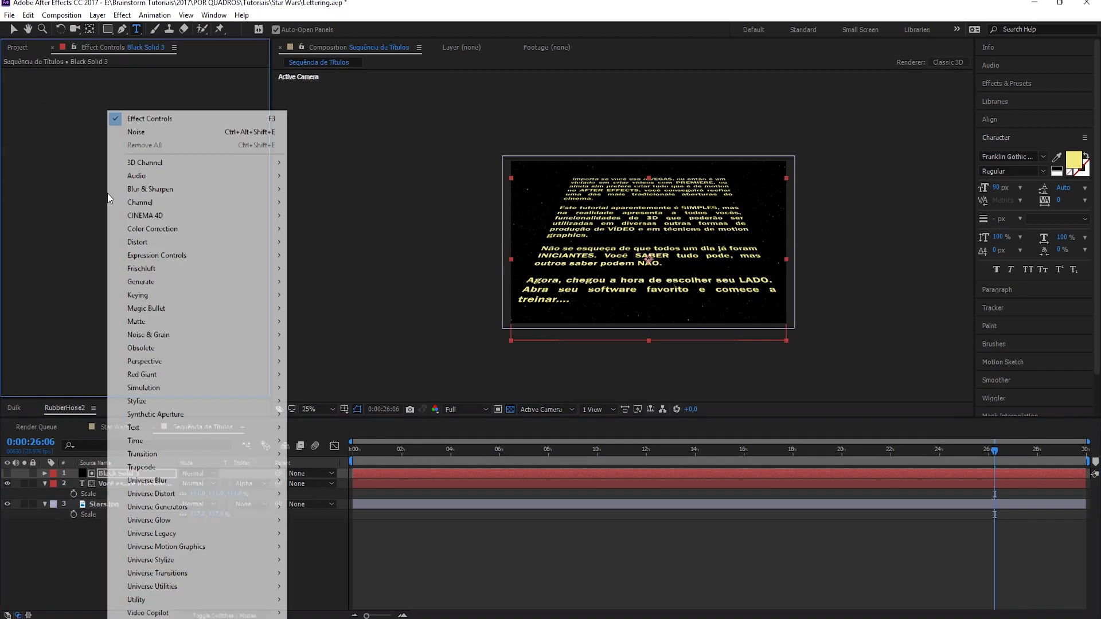
{"action": "mouse_move", "coordinate": [173, 191]}
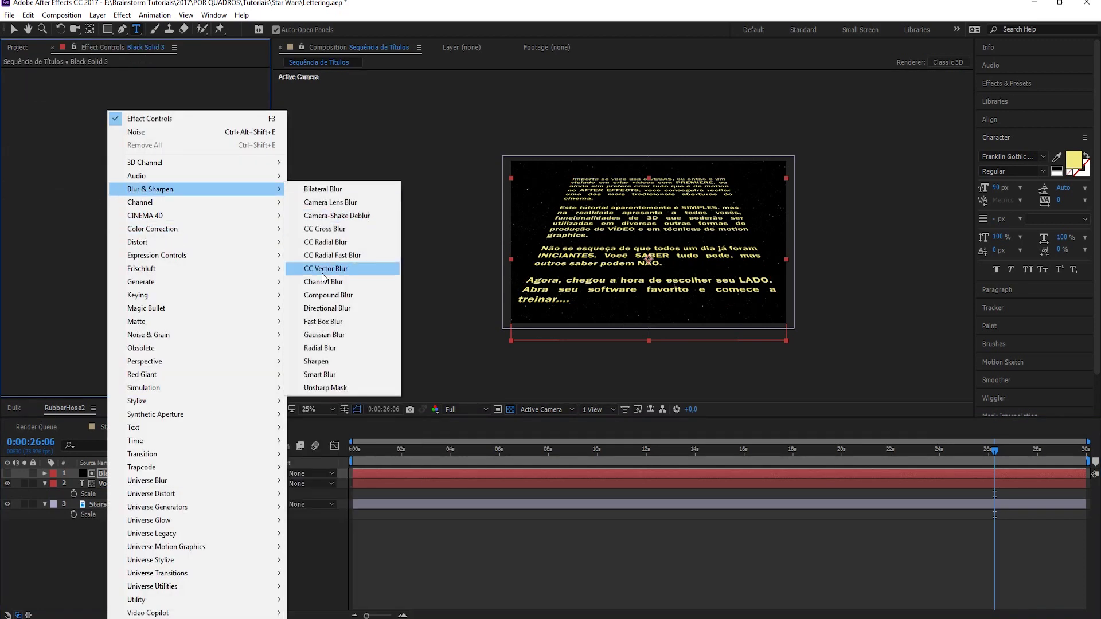
{"action": "left_click", "coordinate": [322, 322]}
{"action": "left_click_drag", "start_coordinate": [154, 85], "coordinate": [169, 82]}
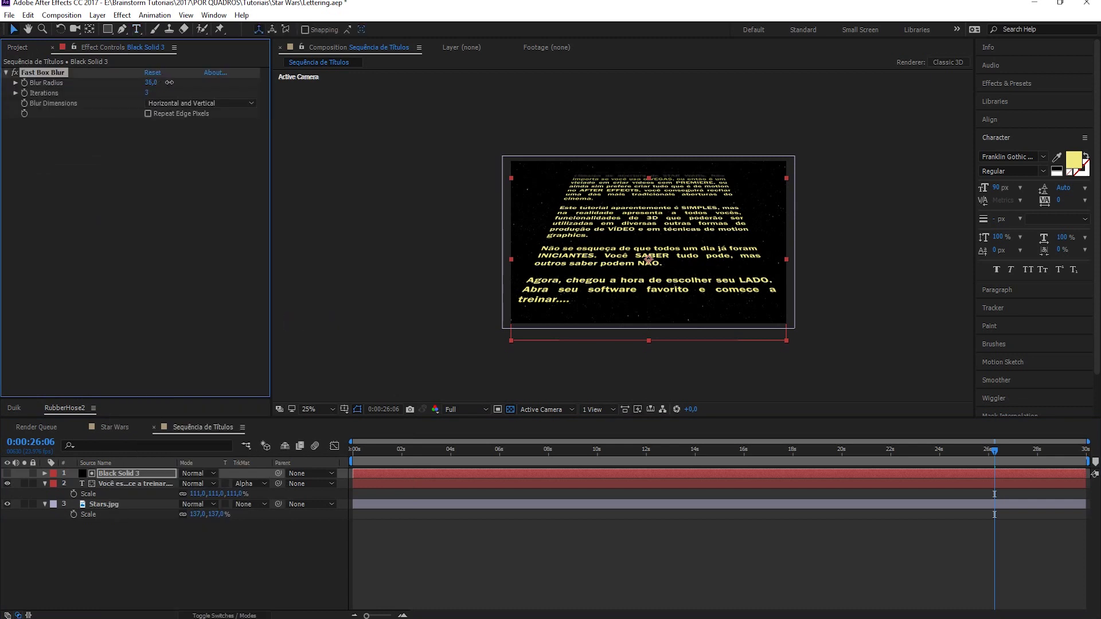
{"action": "left_click", "coordinate": [843, 568]}
{"action": "mouse_move", "coordinate": [993, 462]}
{"action": "left_mouse_down"}
{"action": "mouse_move", "coordinate": [987, 473]}
{"action": "mouse_move", "coordinate": [1086, 466]}
{"action": "left_mouse_up"}
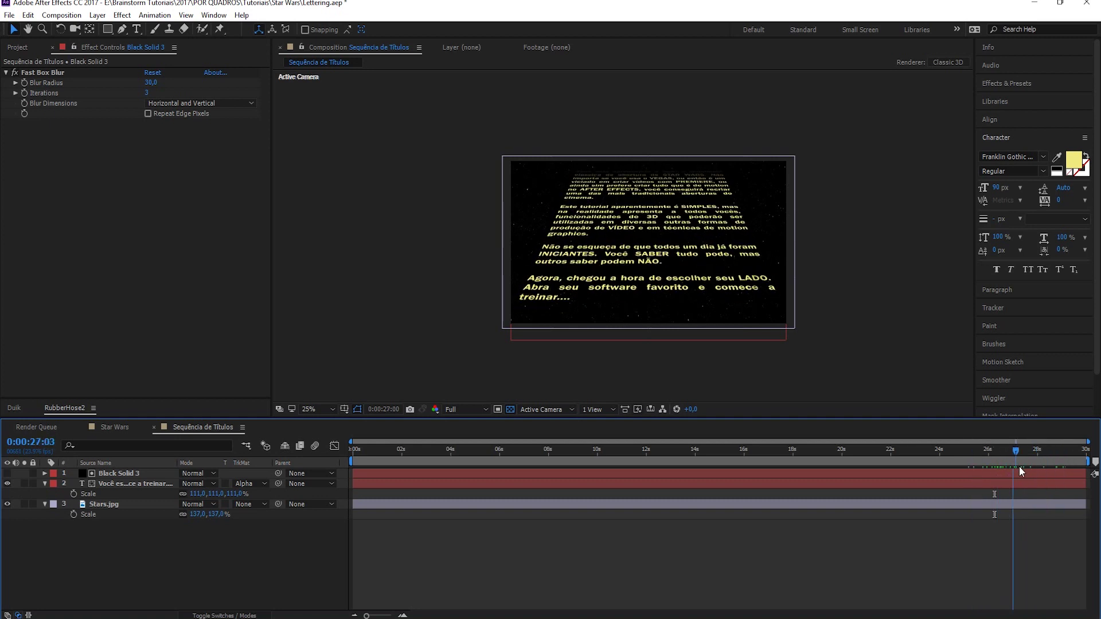
{"action": "left_click", "coordinate": [1082, 475]}
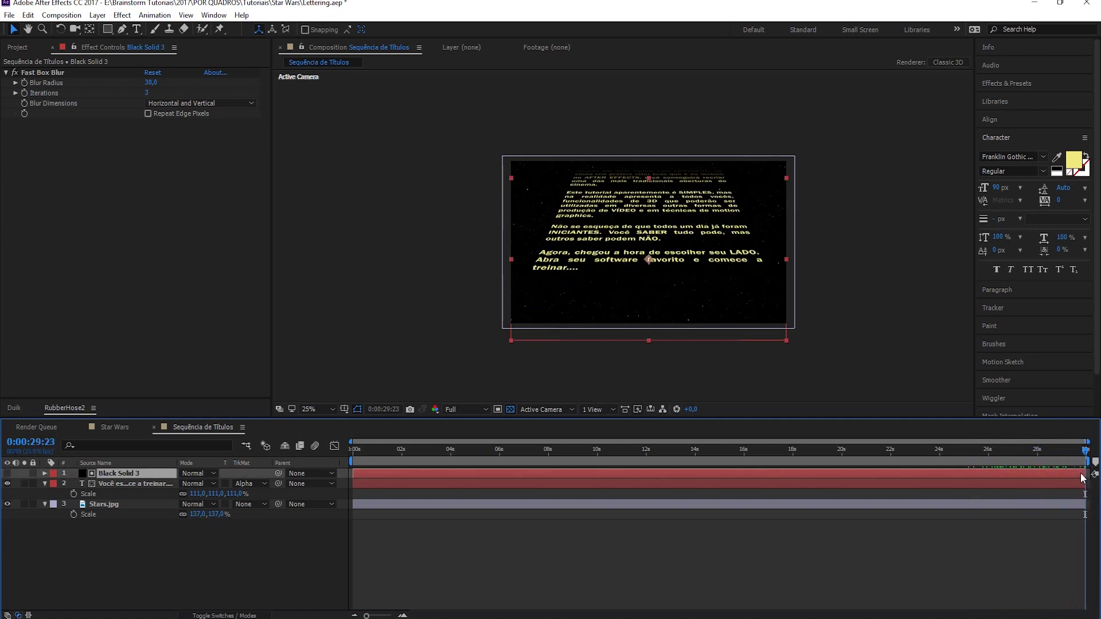
Step: Move the text's final position keyframe further up and back, then preview the crawl from the start
{"action": "key", "text": "p"}
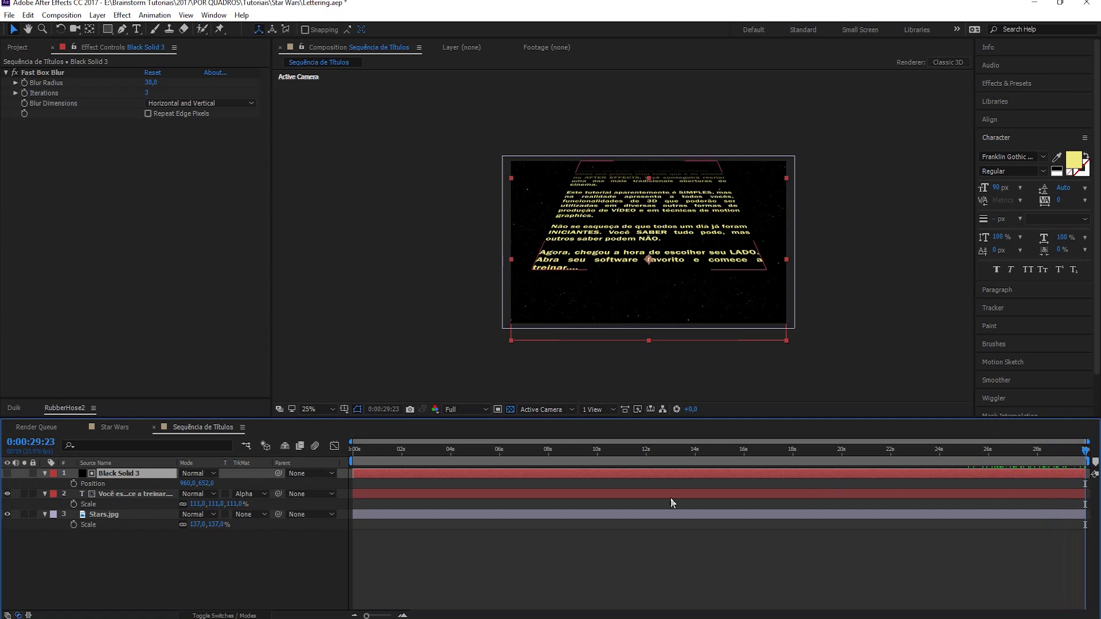
{"action": "left_click", "coordinate": [156, 494]}
{"action": "key", "text": "p"}
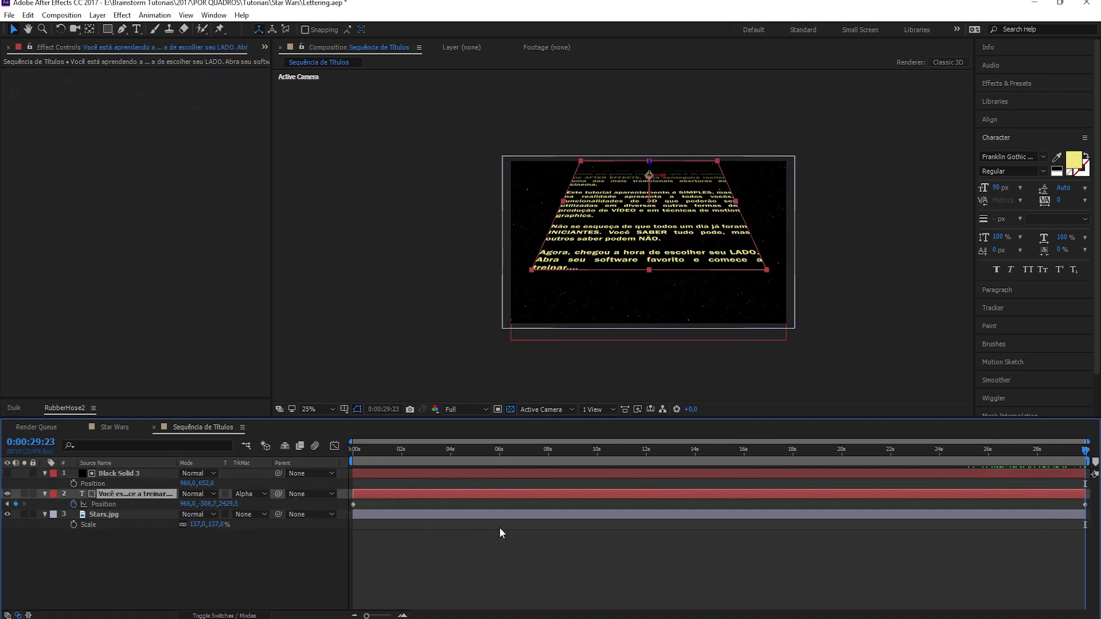
{"action": "left_click_drag", "start_coordinate": [649, 173], "coordinate": [436, 3]}
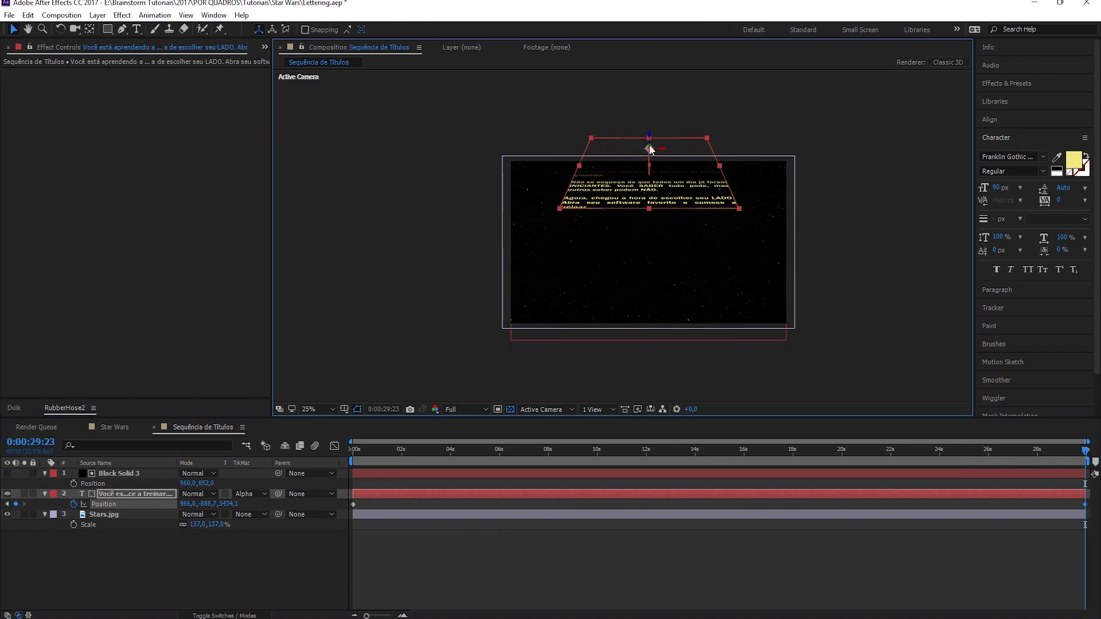
{"action": "key", "text": "Home"}
{"action": "key", "text": "space"}
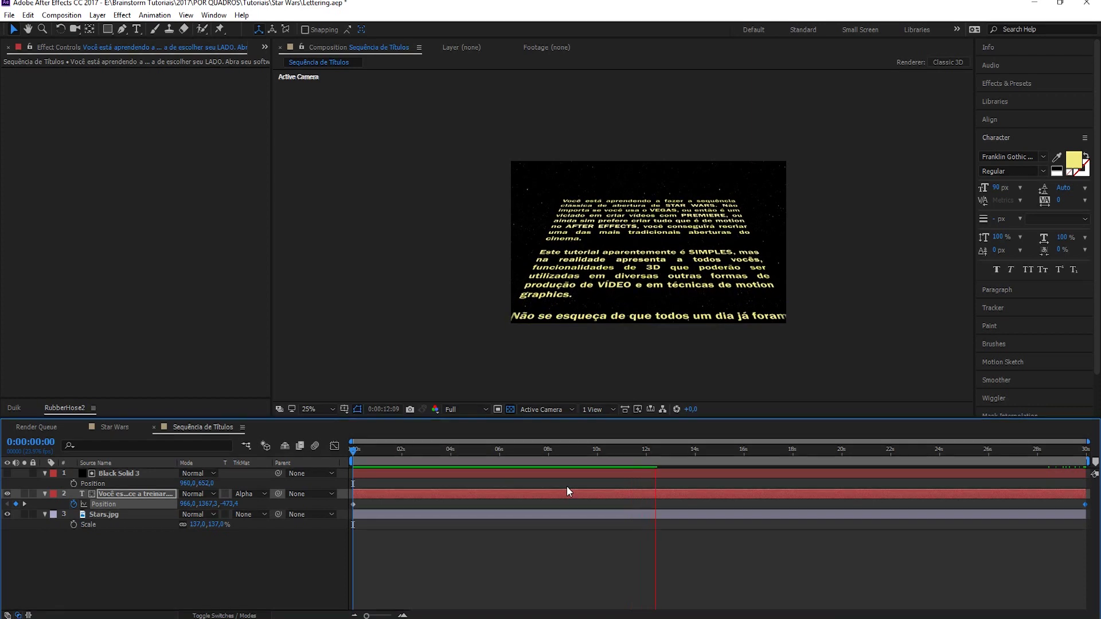
{"action": "mouse_move", "coordinate": [690, 454]}
{"action": "left_mouse_down"}
{"action": "mouse_move", "coordinate": [940, 455]}
{"action": "mouse_move", "coordinate": [352, 467]}
{"action": "left_mouse_up"}
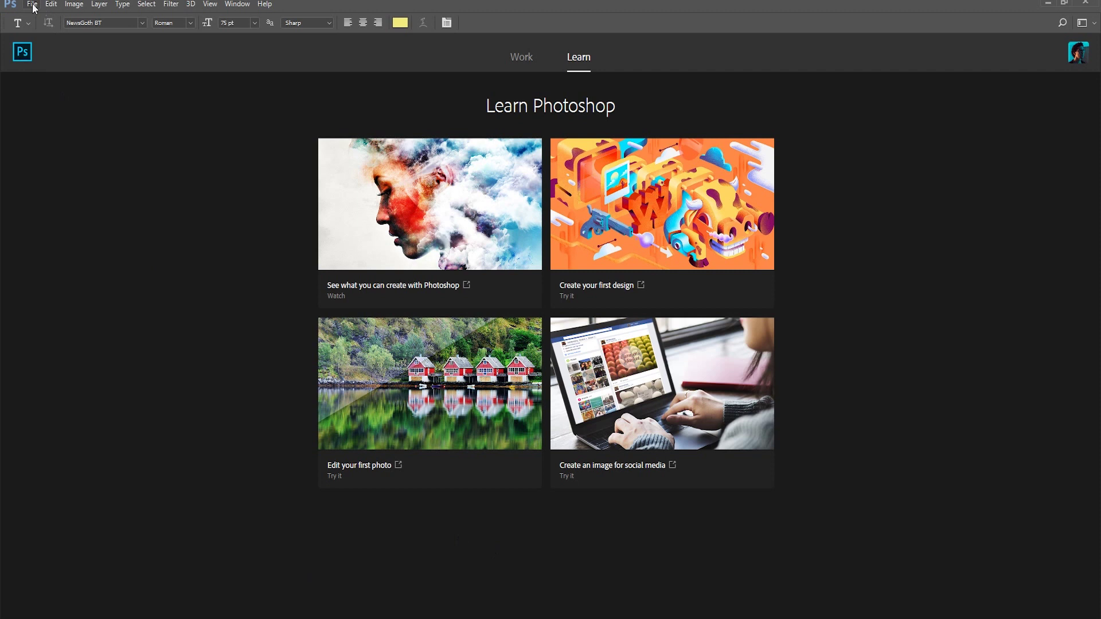
Step: Start a new Photoshop document from File > New
{"action": "left_click", "coordinate": [32, 5]}
{"action": "left_click", "coordinate": [41, 15]}
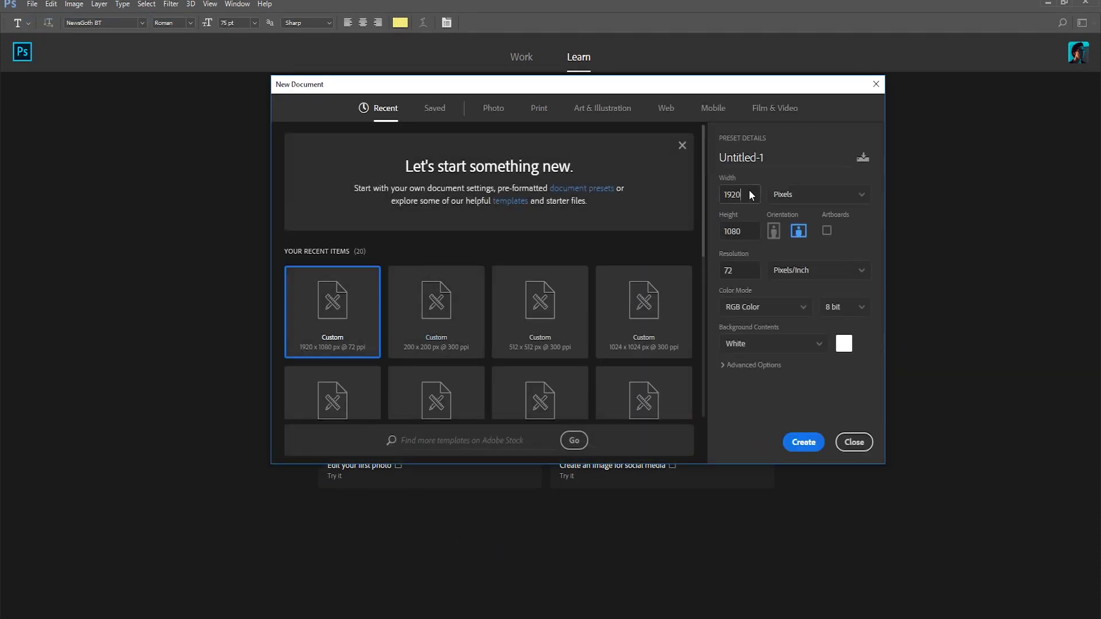
Step: Create the 1920×1080 document and paste the crawl text from Notepad into a page-wide text box
{"action": "left_click", "coordinate": [740, 231]}
{"action": "left_click", "coordinate": [804, 442]}
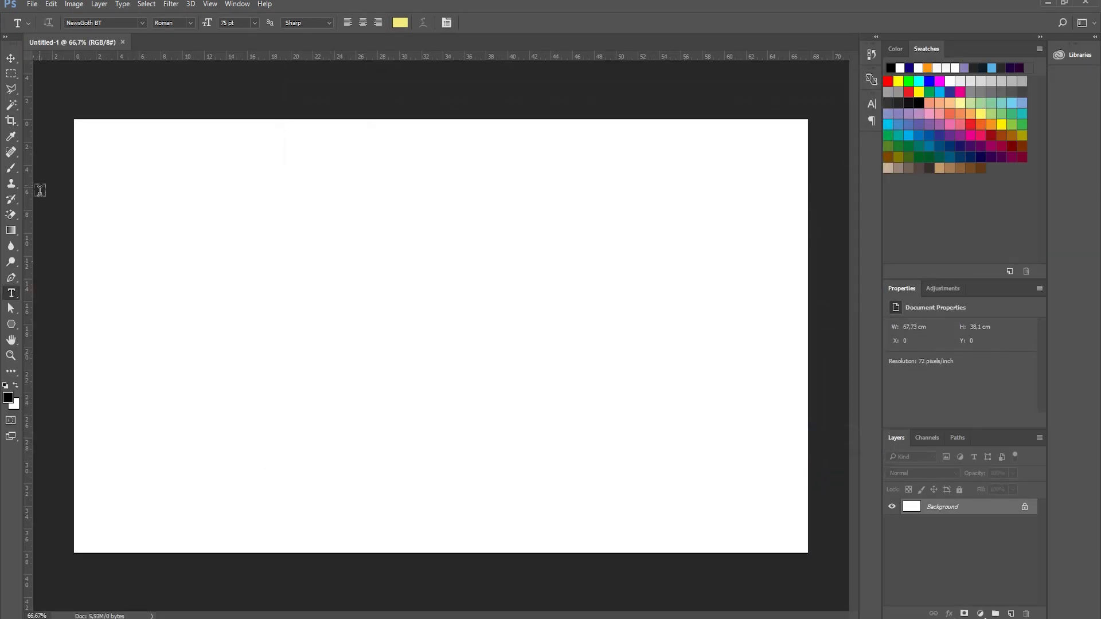
{"action": "mouse_move", "coordinate": [87, 133]}
{"action": "left_mouse_down"}
{"action": "mouse_move", "coordinate": [287, 234]}
{"action": "mouse_move", "coordinate": [799, 543]}
{"action": "left_mouse_up"}
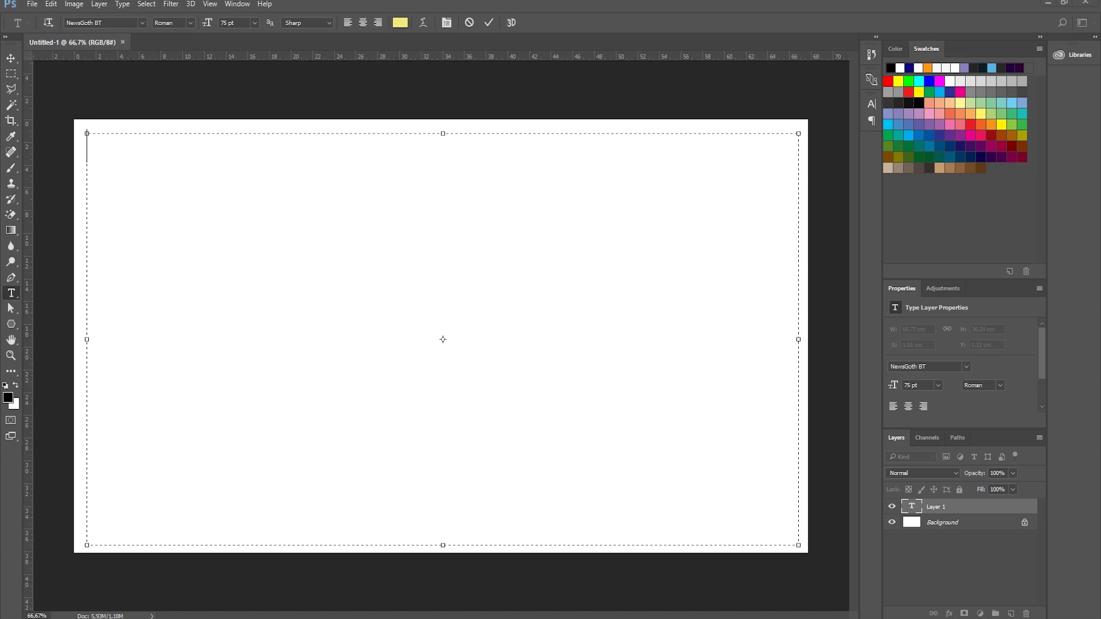
{"action": "left_click", "coordinate": [344, 577]}
{"action": "left_click", "coordinate": [192, 243]}
{"action": "key", "text": "ctrl+v"}
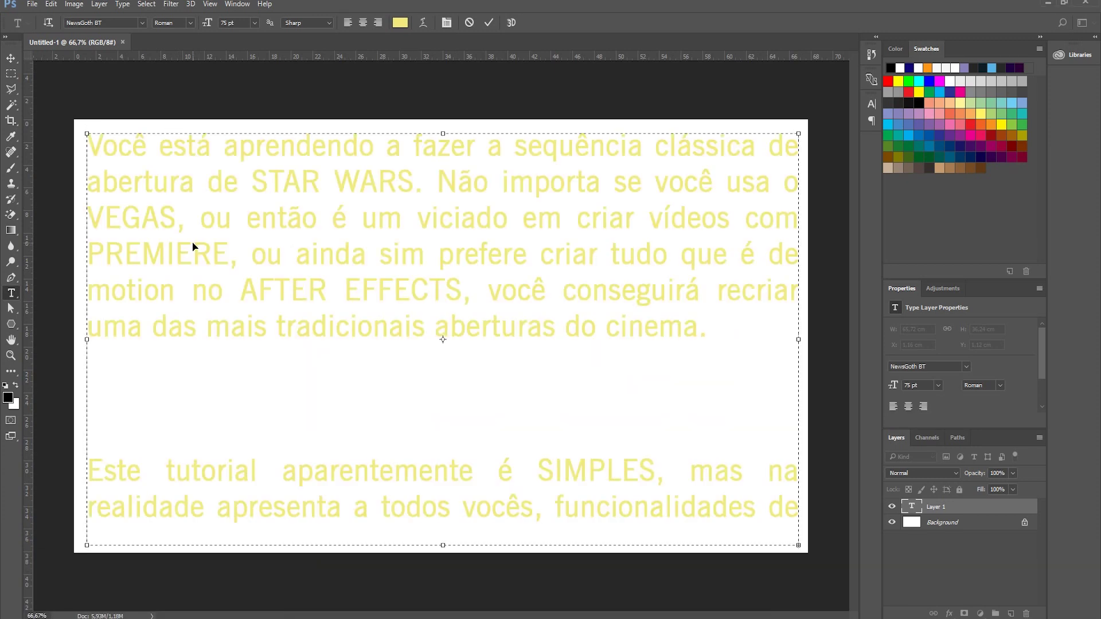
Step: Set all the crawl text to Franklin Gothic Demi and commit it
{"action": "key", "text": "ctrl+a"}
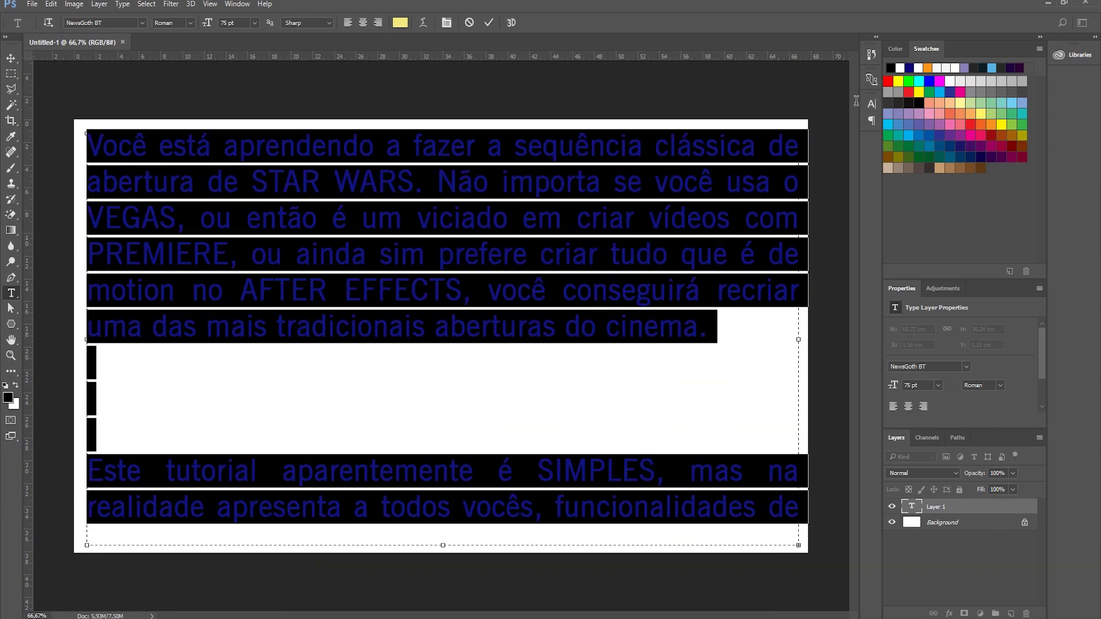
{"action": "left_click", "coordinate": [871, 106]}
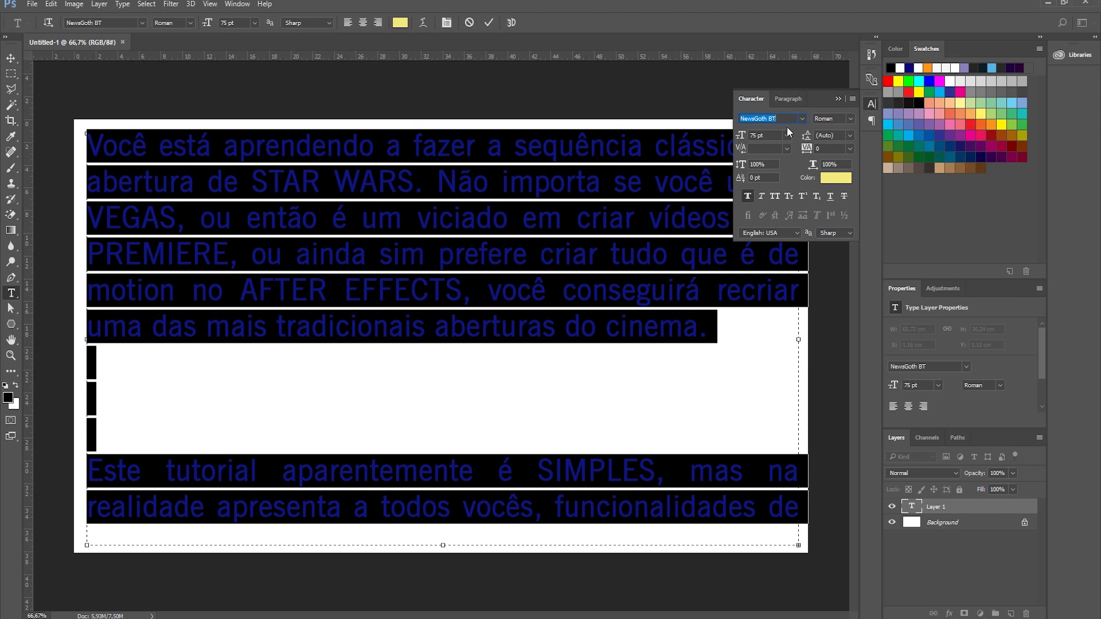
{"action": "type", "text": "frank"}
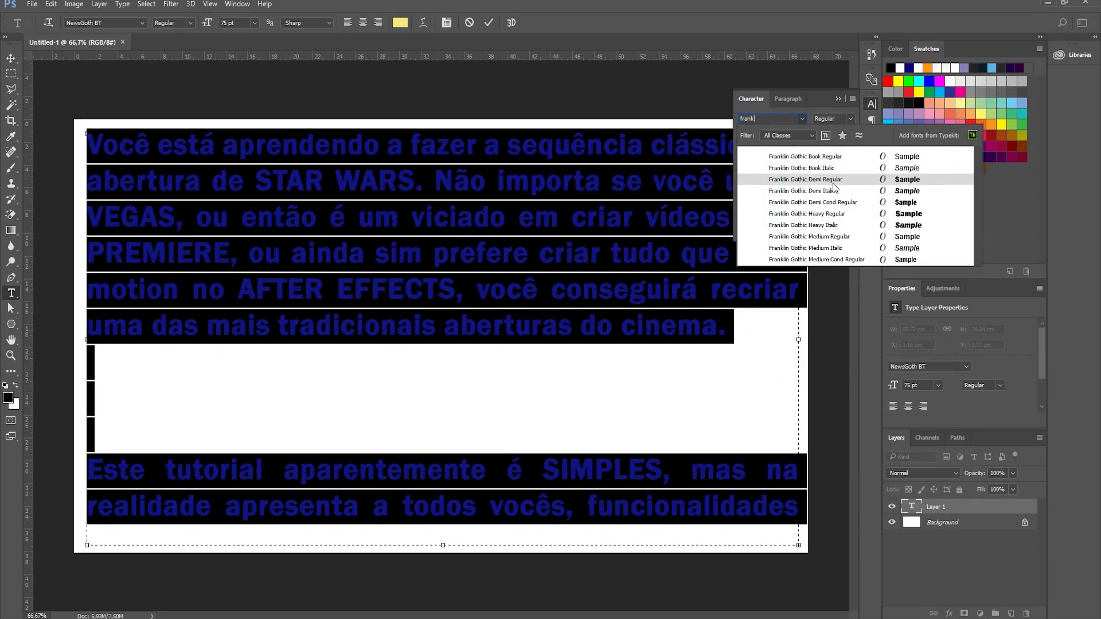
{"action": "left_click", "coordinate": [832, 182]}
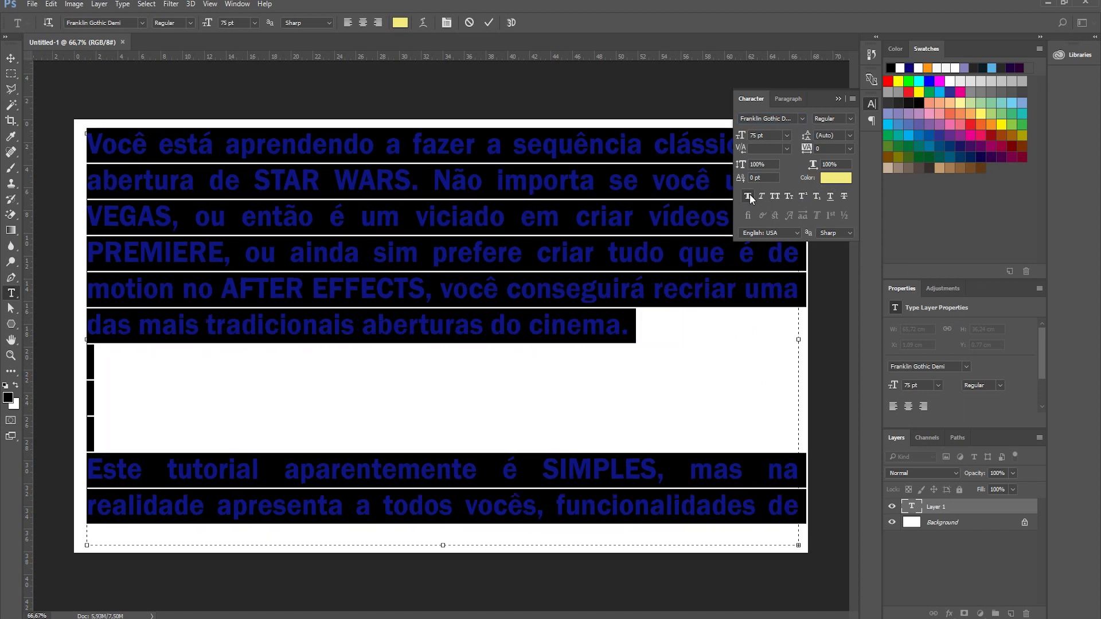
{"action": "key", "text": "ctrl+Return"}
{"action": "left_click", "coordinate": [871, 105]}
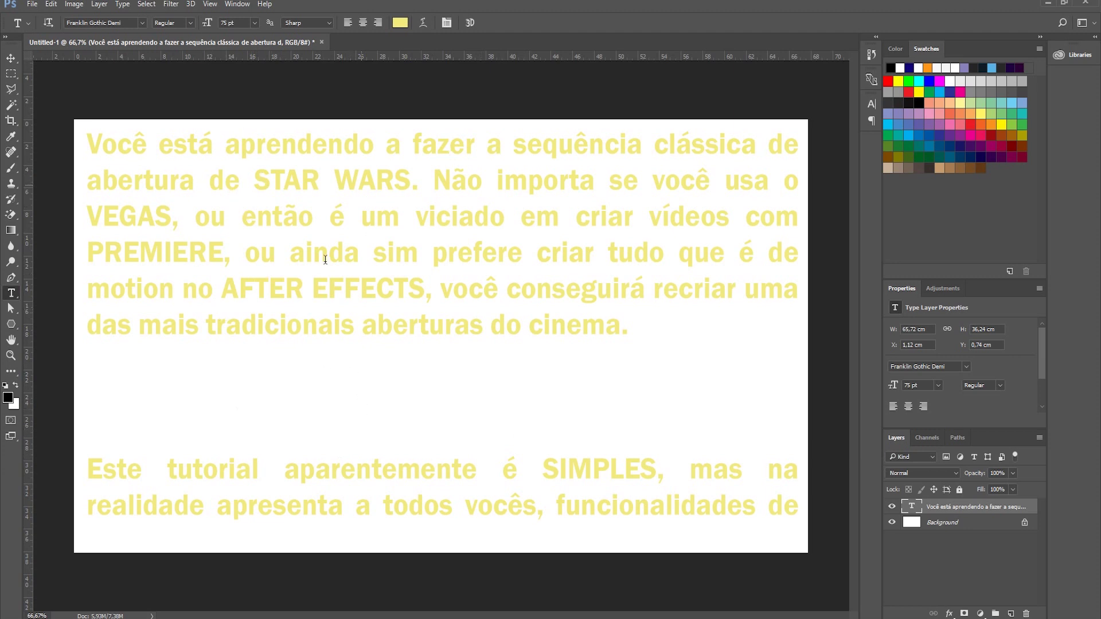
Step: Remove the empty lines before the second paragraph
{"action": "left_click", "coordinate": [11, 356]}
{"action": "left_click", "coordinate": [445, 363], "text": "alt"}
{"action": "left_click", "coordinate": [445, 364], "text": "alt"}
{"action": "left_click", "coordinate": [11, 293]}
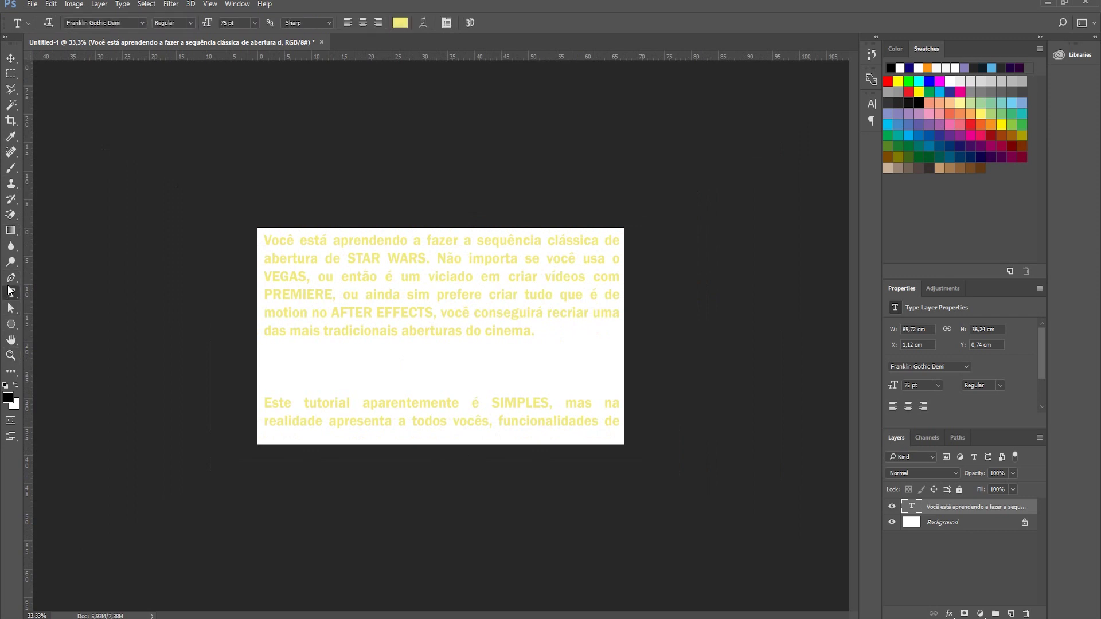
{"action": "left_click", "coordinate": [331, 353]}
{"action": "key", "text": "Delete"}
{"action": "key", "text": "Delete"}
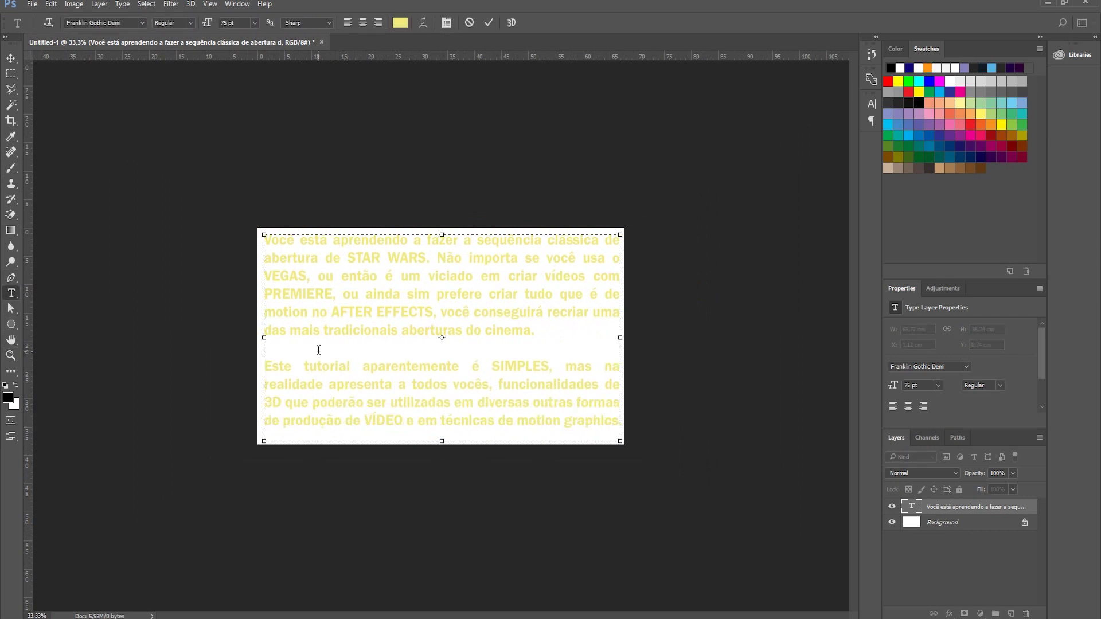
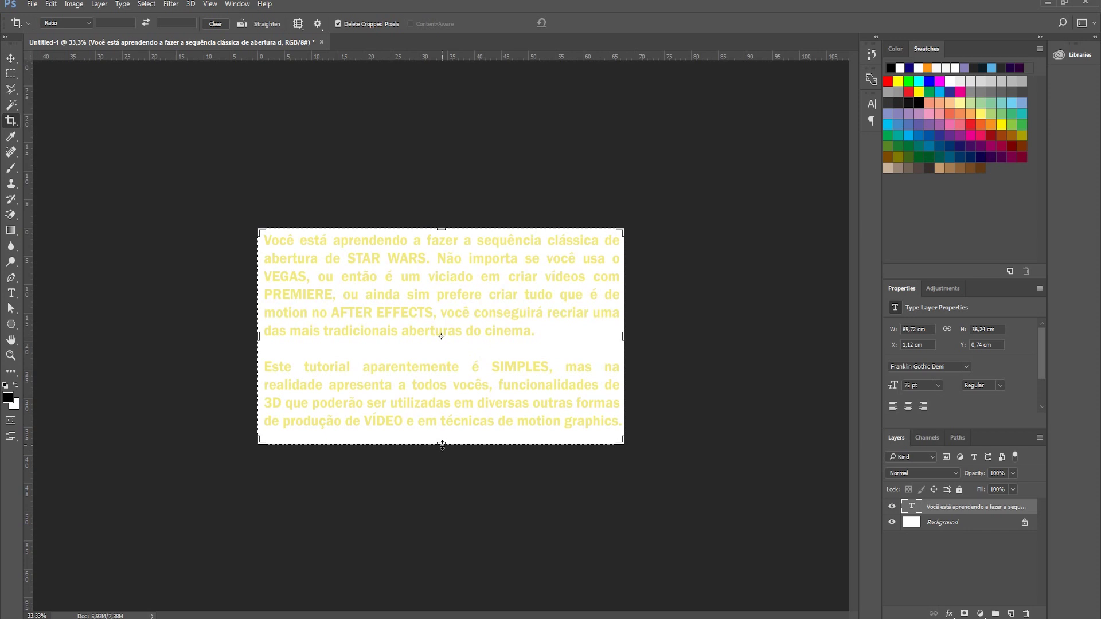
Step: Extend the Photoshop canvas downward with the Crop tool to make the page taller
{"action": "left_click_drag", "start_coordinate": [442, 446], "coordinate": [432, 571]}
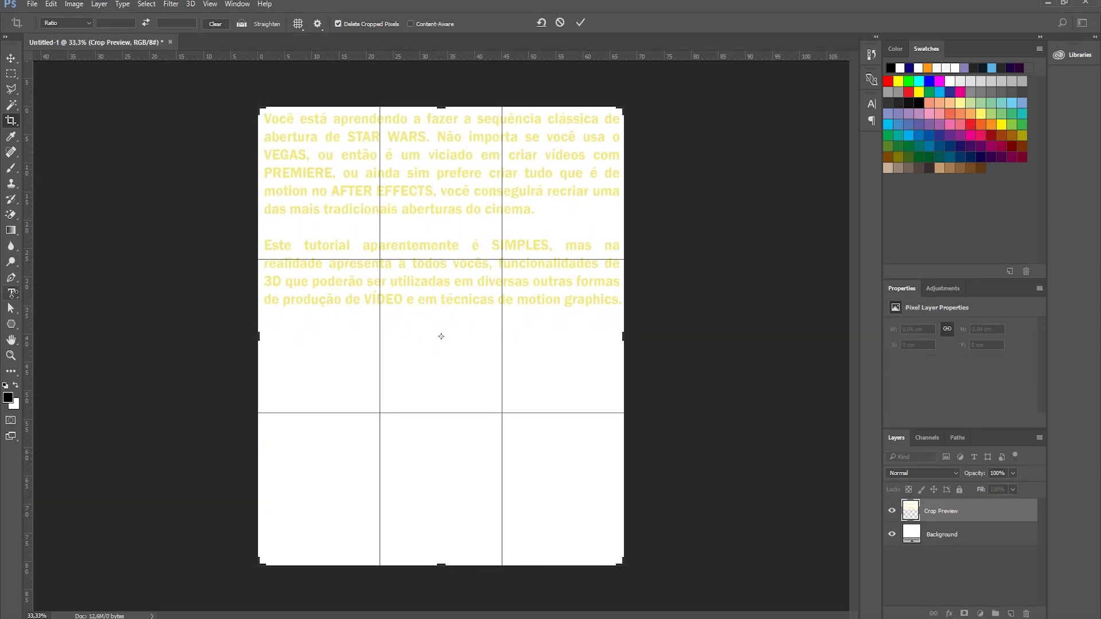
{"action": "left_click", "coordinate": [11, 294]}
{"action": "left_click", "coordinate": [490, 236]}
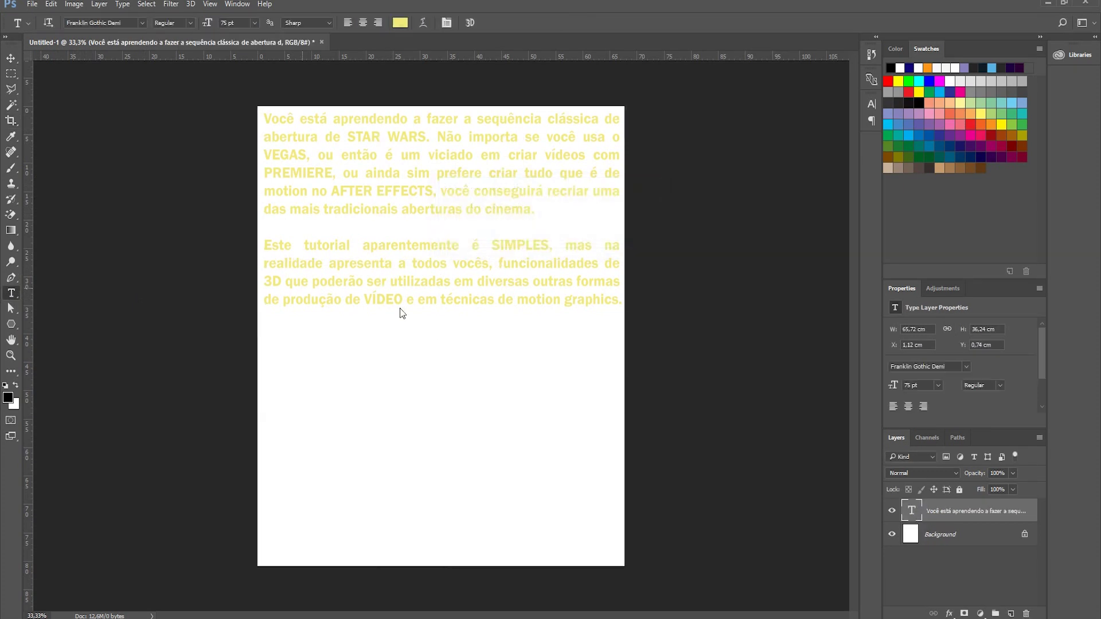
Step: Stretch the text box to show all four paragraphs and remove the extra blank lines between them
{"action": "left_click", "coordinate": [498, 279]}
{"action": "left_click_drag", "start_coordinate": [443, 320], "coordinate": [432, 567]}
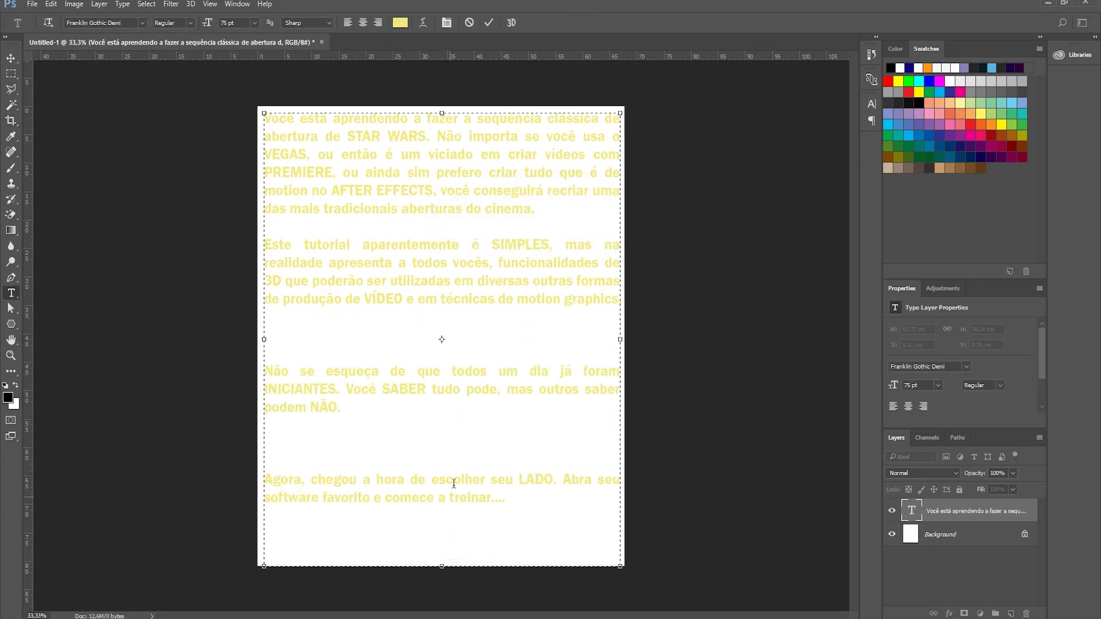
{"action": "key", "text": "BackSpace"}
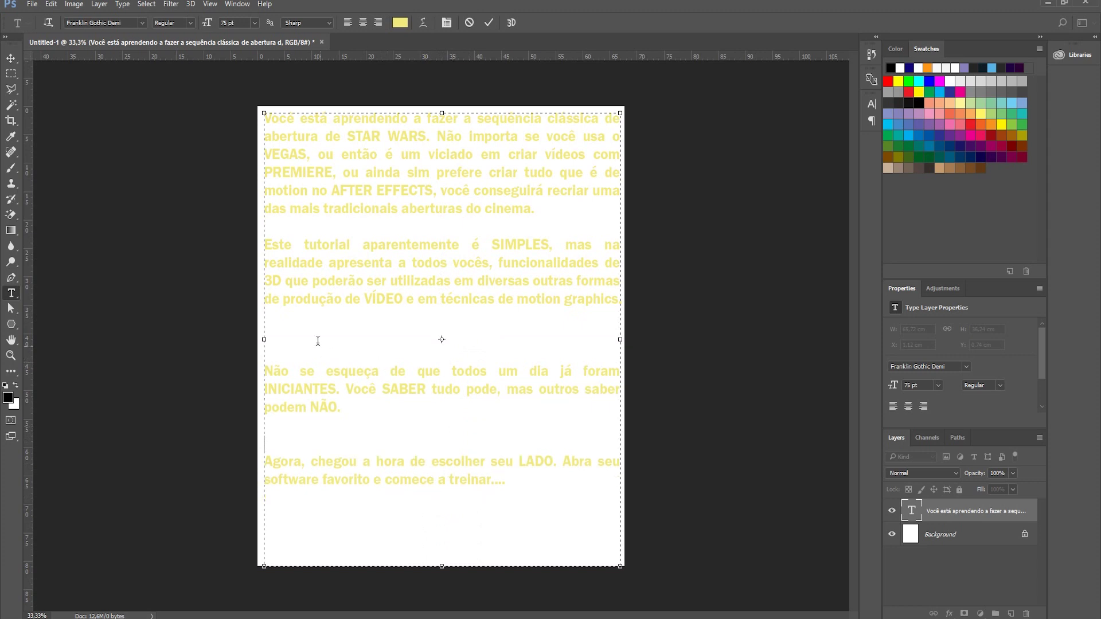
{"action": "key", "text": "Delete"}
{"action": "key", "text": "Delete"}
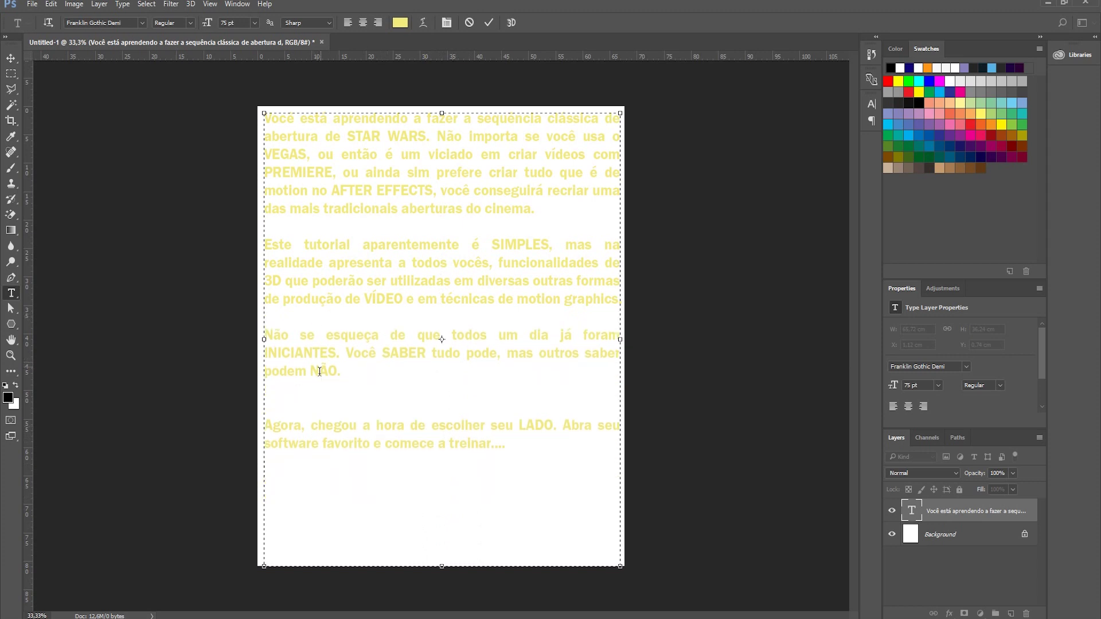
{"action": "key", "text": "Delete"}
{"action": "key", "text": "ctrl+Return"}
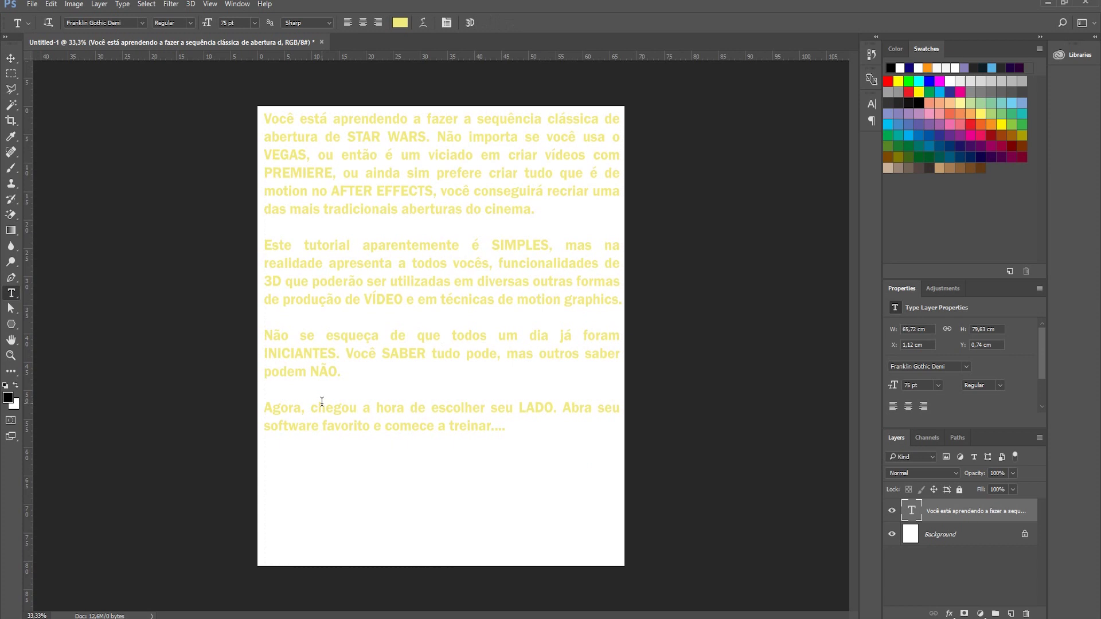
Step: Crop the page bottom up to sit just below the crawl text
{"action": "left_click", "coordinate": [11, 120]}
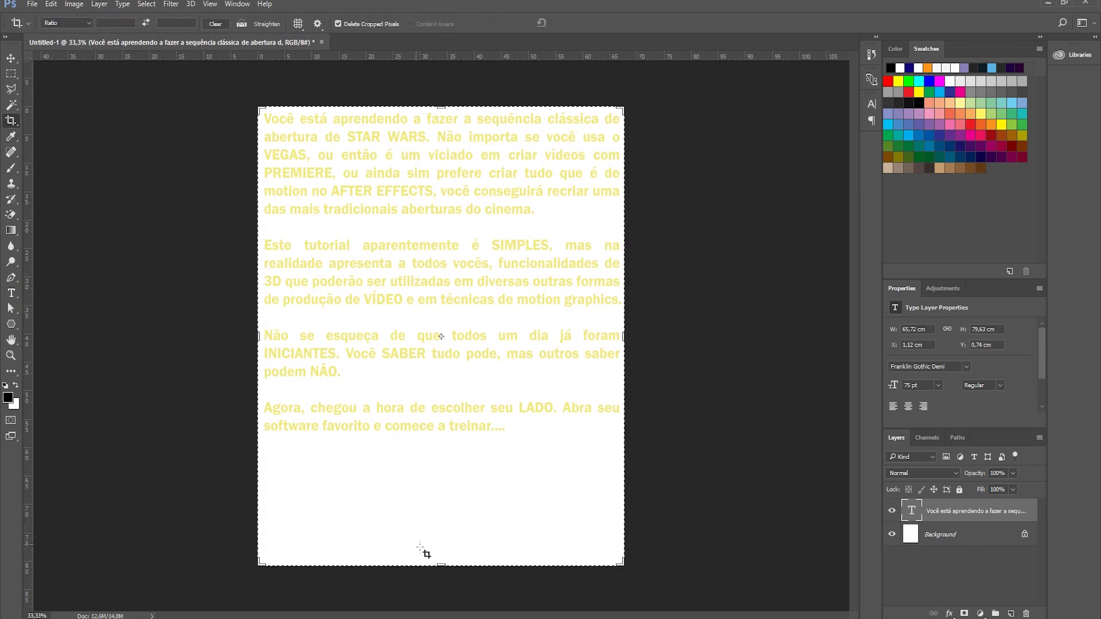
{"action": "left_click_drag", "start_coordinate": [440, 565], "coordinate": [434, 508]}
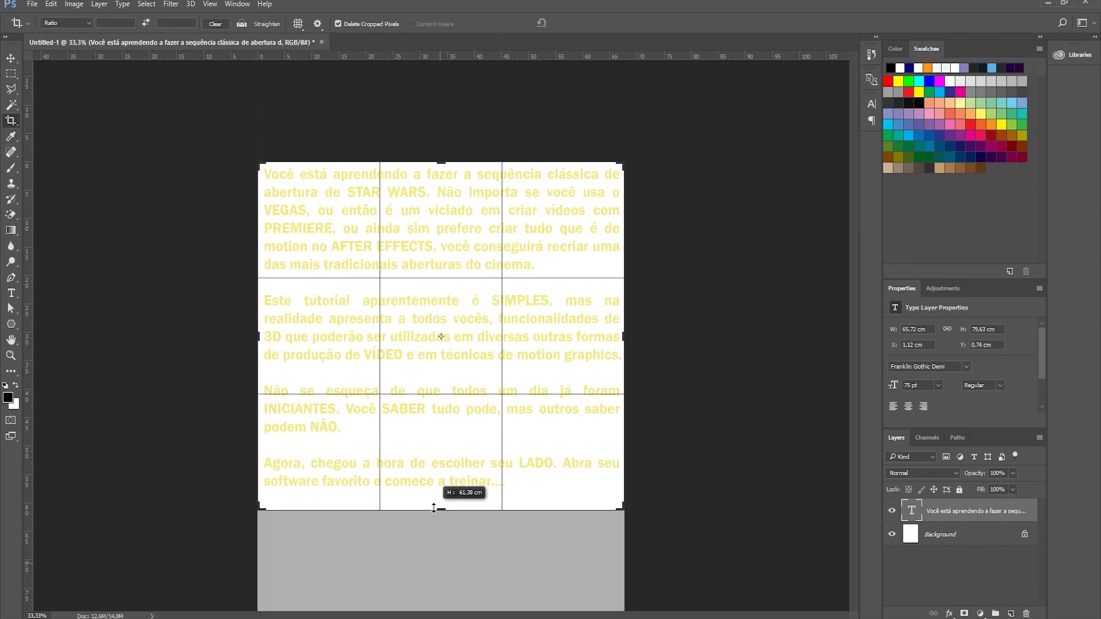
{"action": "key", "text": "Return"}
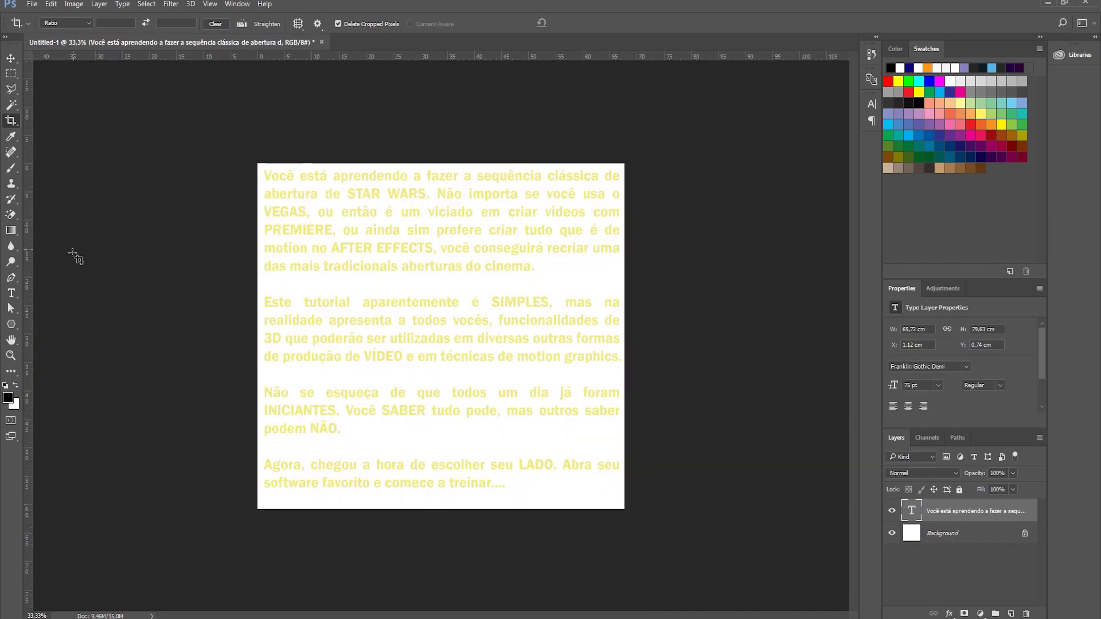
{"action": "left_click", "coordinate": [11, 293]}
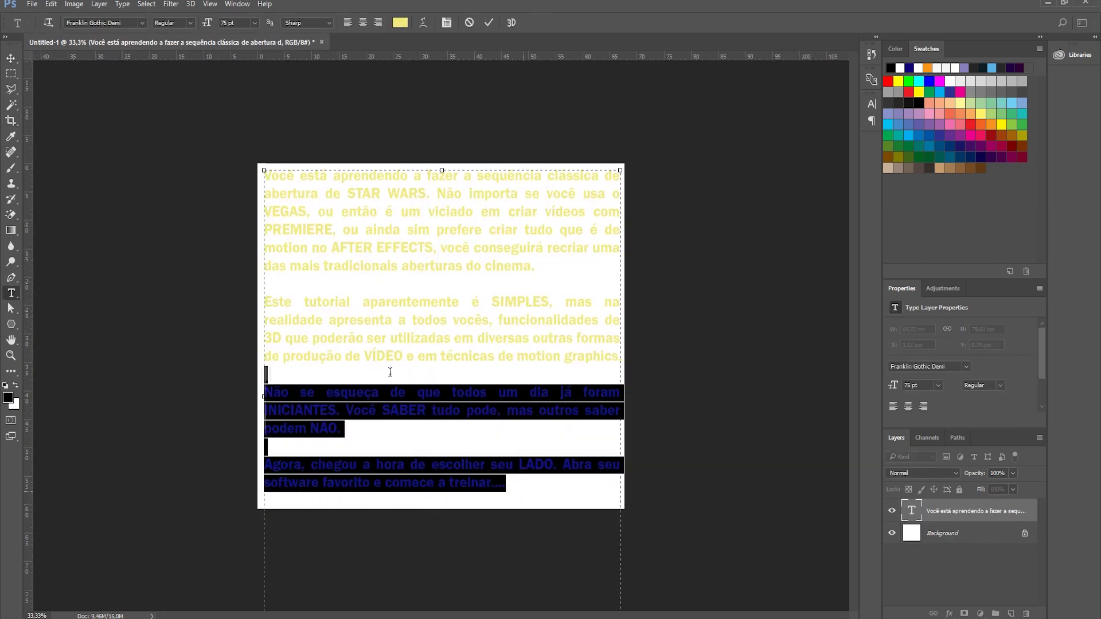
Step: Select all the crawl text and open the Paragraph panel to check its justified alignment
{"action": "left_click_drag", "start_coordinate": [523, 483], "coordinate": [264, 172]}
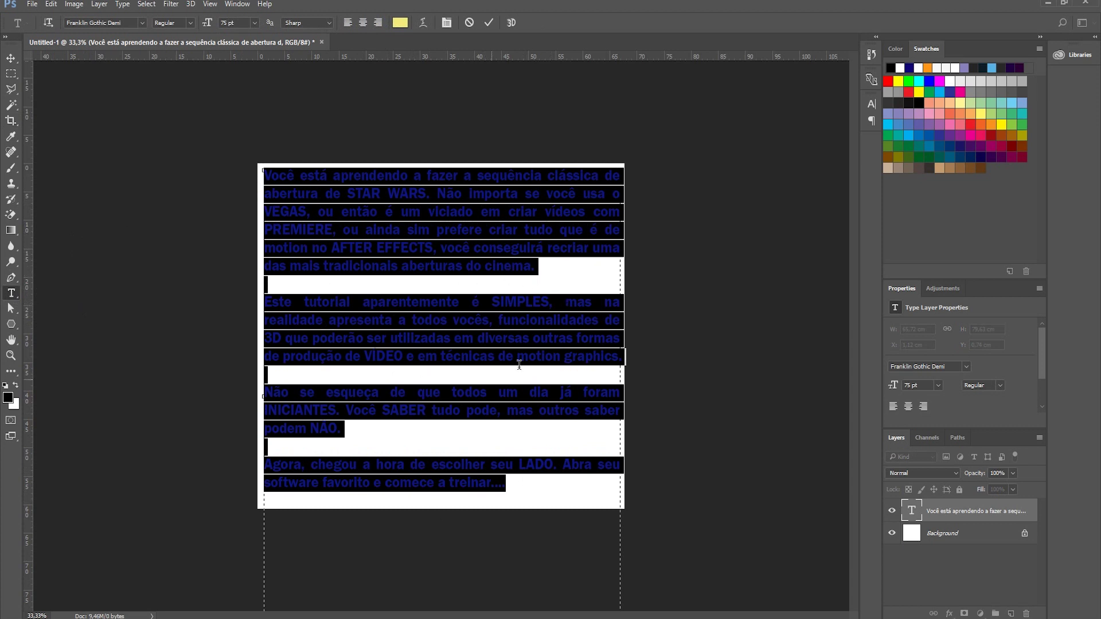
{"action": "left_click", "coordinate": [869, 119]}
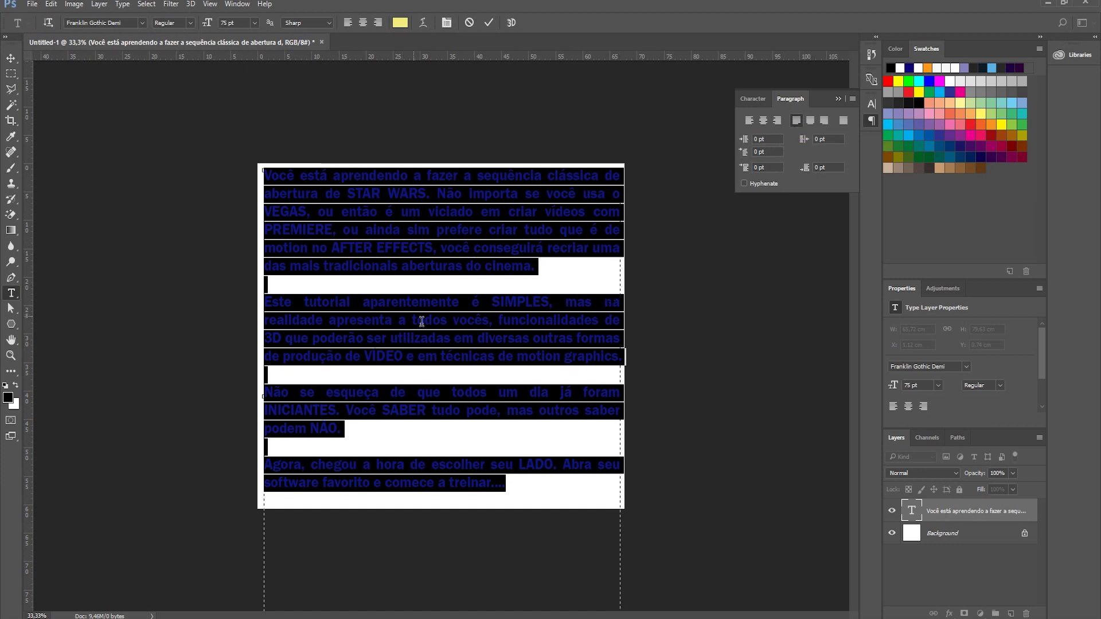
{"action": "left_click", "coordinate": [427, 410]}
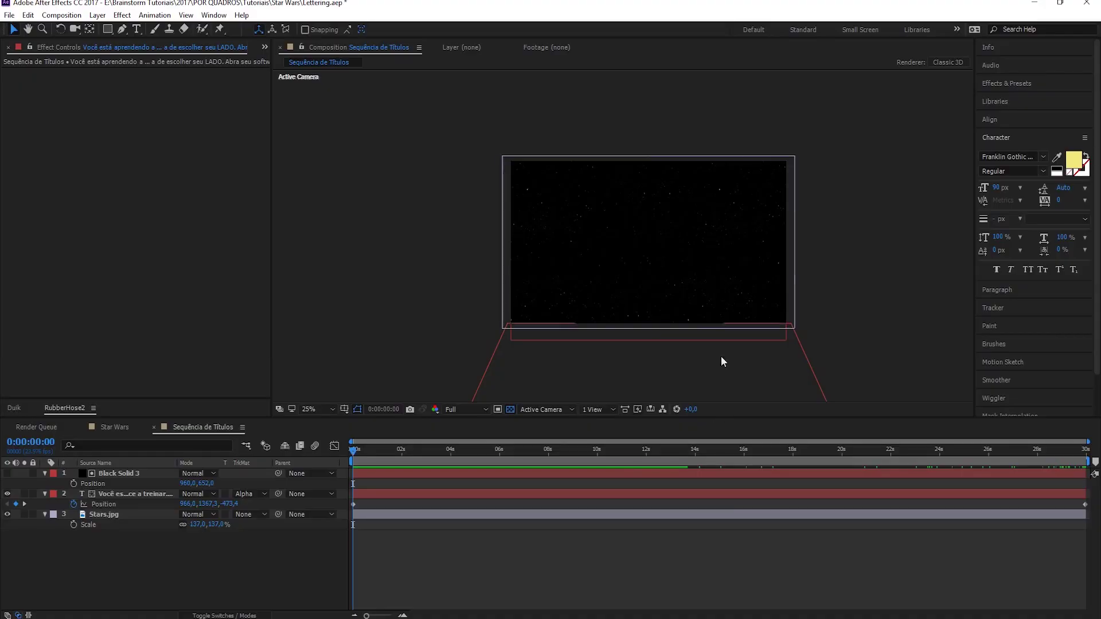
{"action": "left_click", "coordinate": [719, 451]}
{"action": "left_click", "coordinate": [710, 496]}
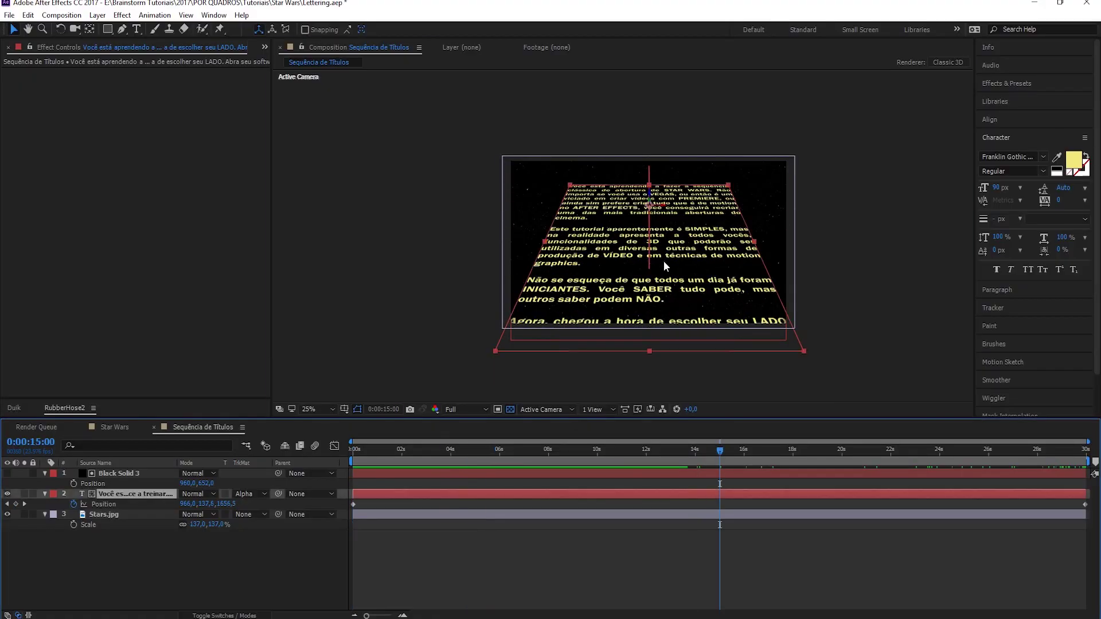
{"action": "double_click", "coordinate": [663, 261]}
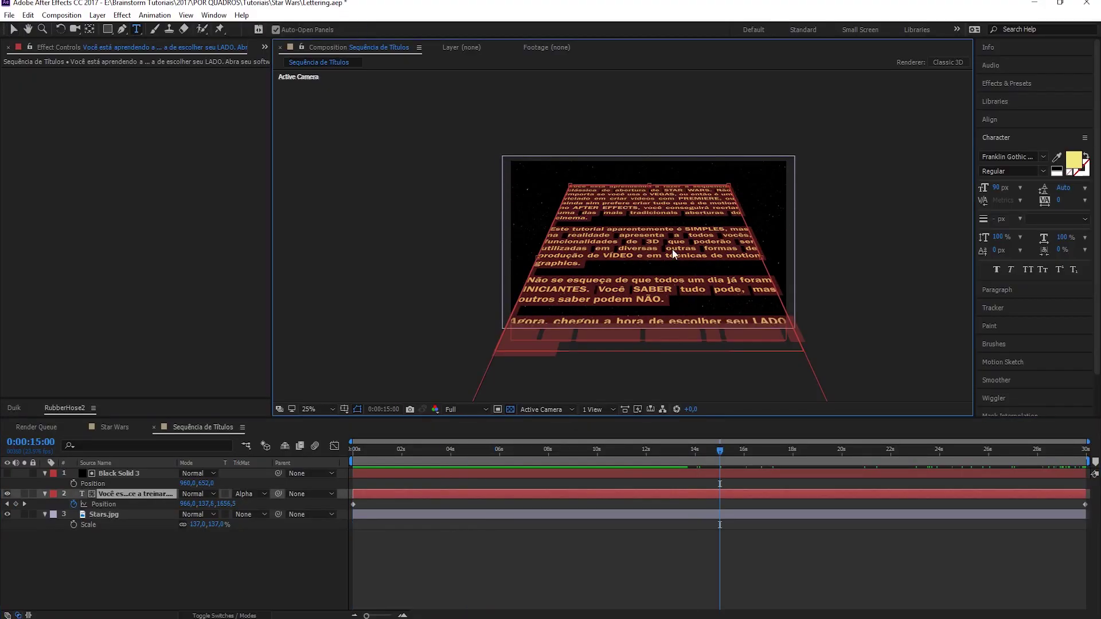
{"action": "left_click", "coordinate": [1003, 289]}
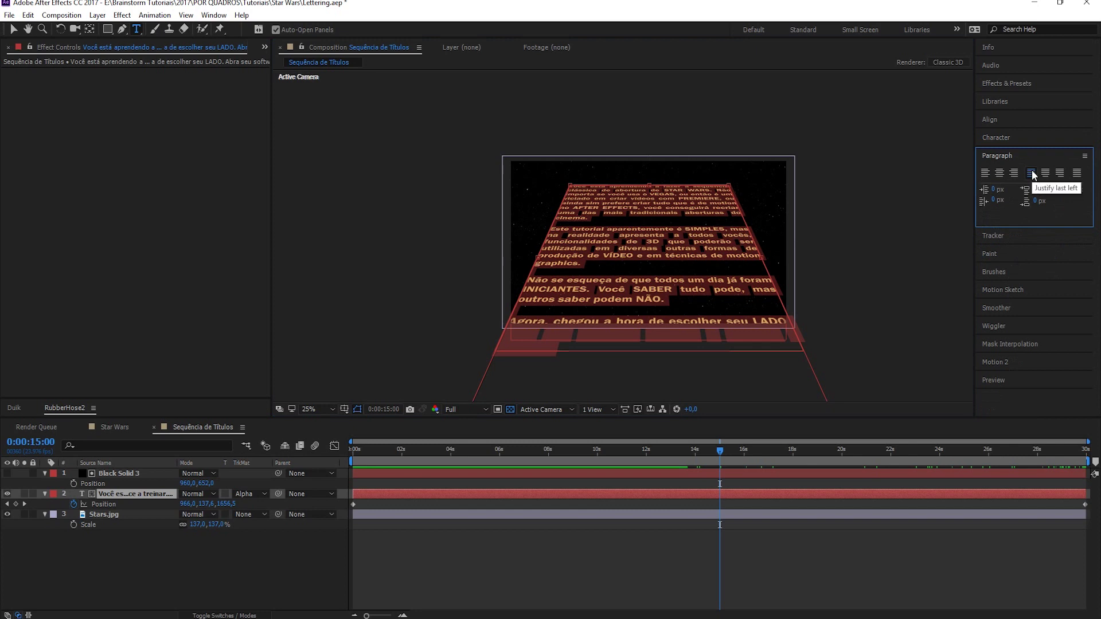
{"action": "left_click", "coordinate": [1025, 139]}
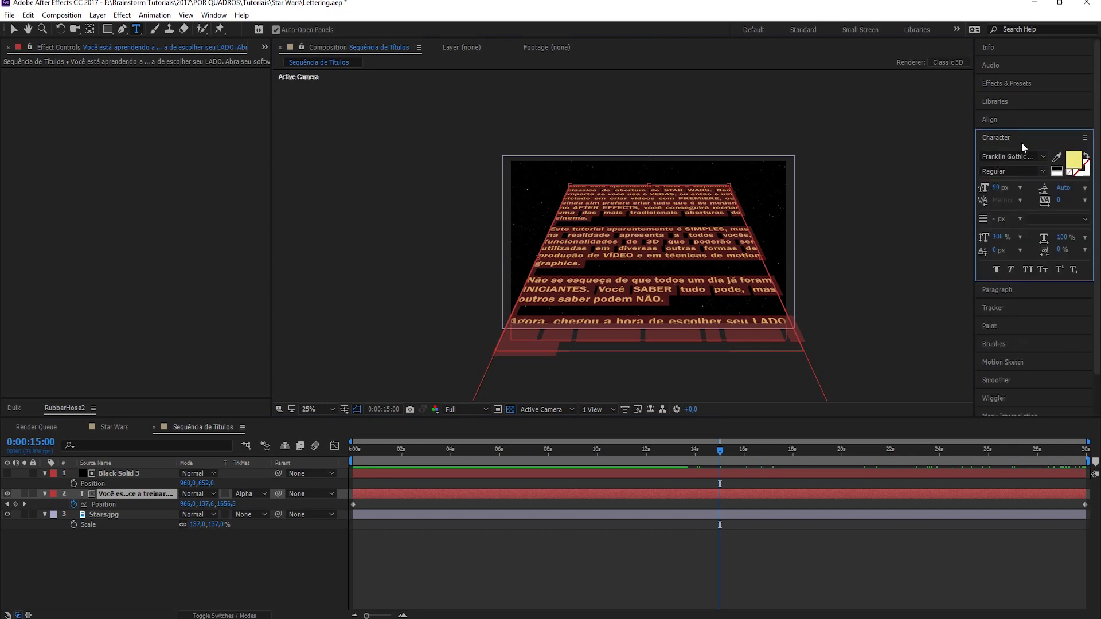
{"action": "key", "text": "alt+Tab"}
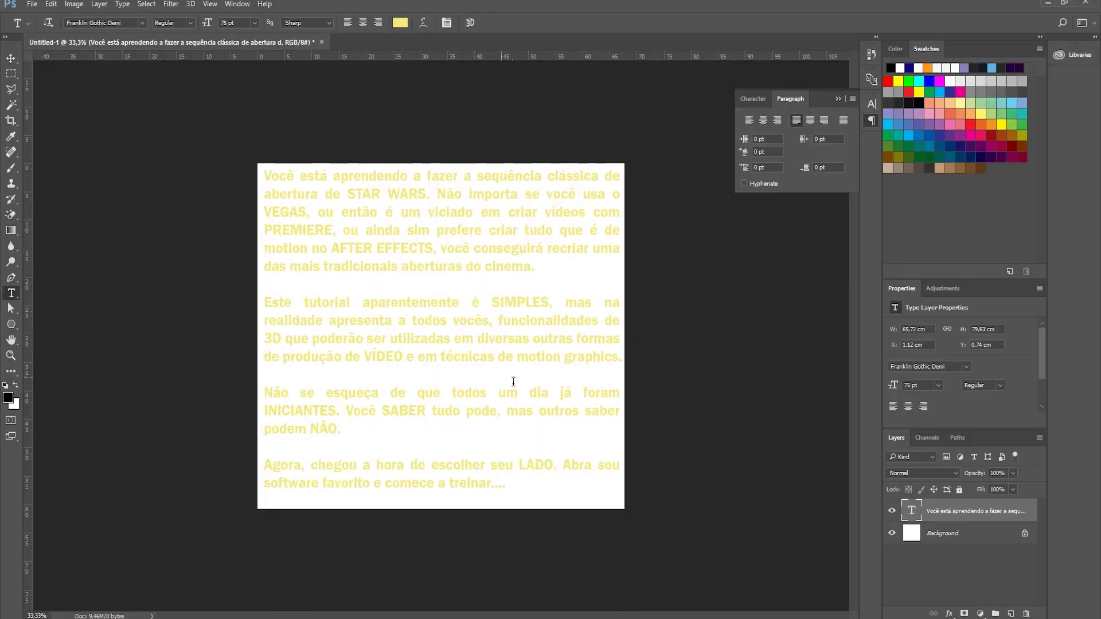
Step: Hide the white Background layer and choose PNG as the format in Save As
{"action": "left_click", "coordinate": [893, 533]}
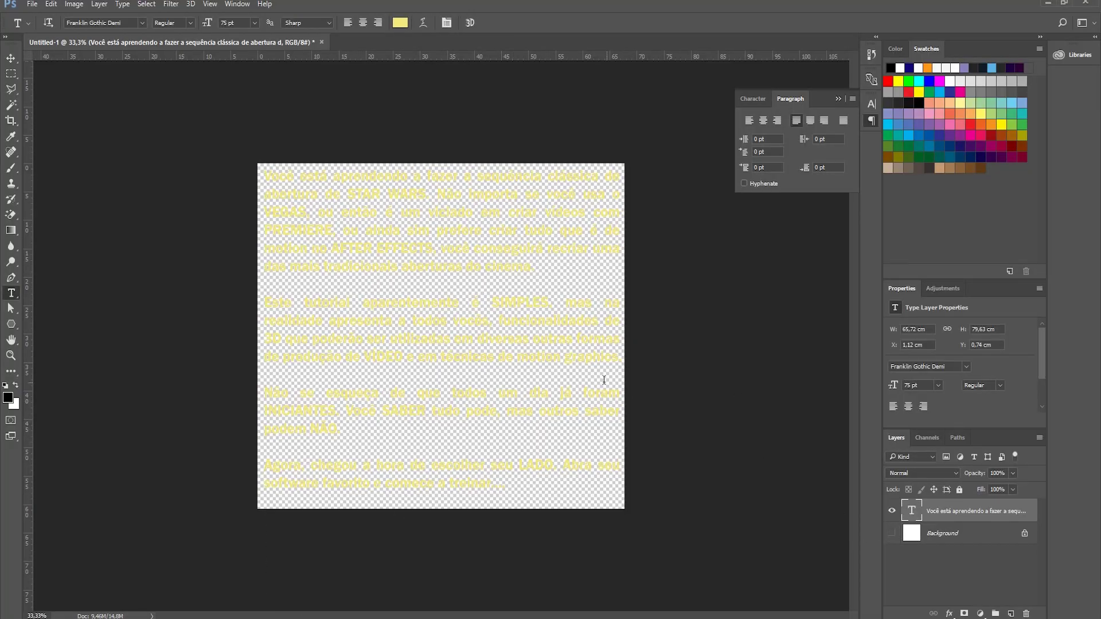
{"action": "key", "text": "ctrl+shift+s"}
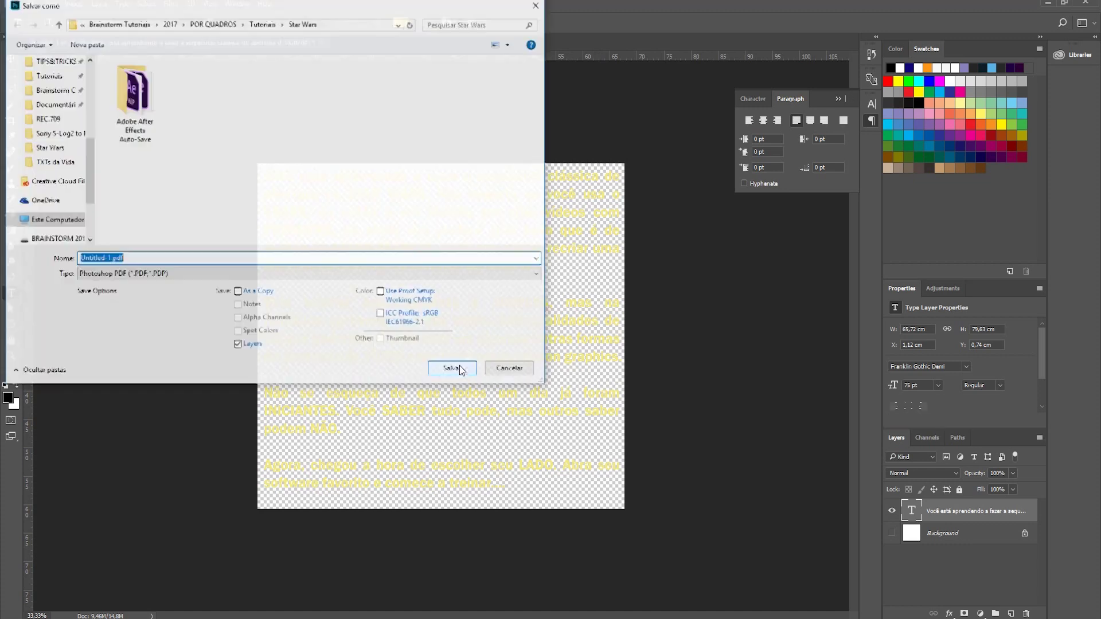
{"action": "left_click", "coordinate": [229, 274]}
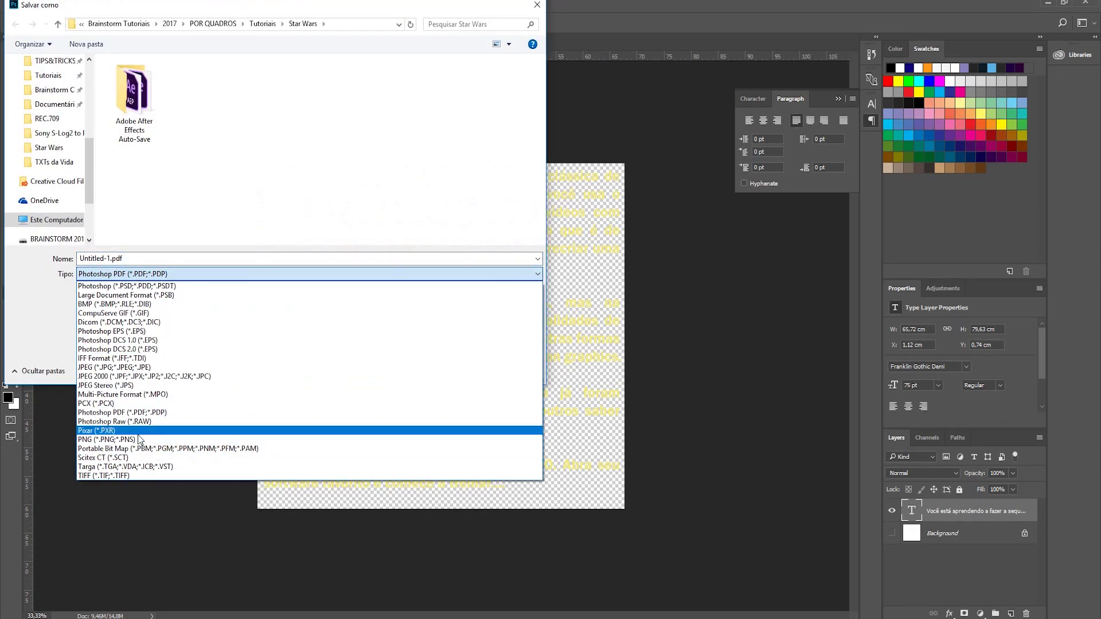
{"action": "left_click", "coordinate": [143, 440]}
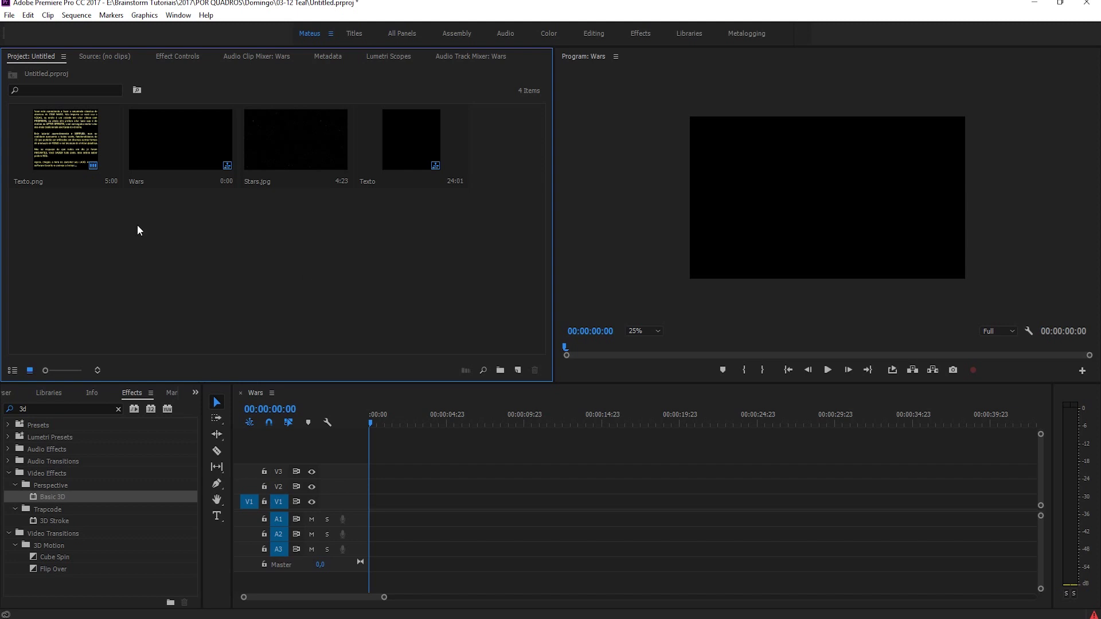
Step: Place Texto.png on the first video track and lengthen it to about 30 seconds
{"action": "left_click_drag", "start_coordinate": [65, 167], "coordinate": [379, 502]}
{"action": "left_click_drag", "start_coordinate": [447, 501], "coordinate": [838, 497]}
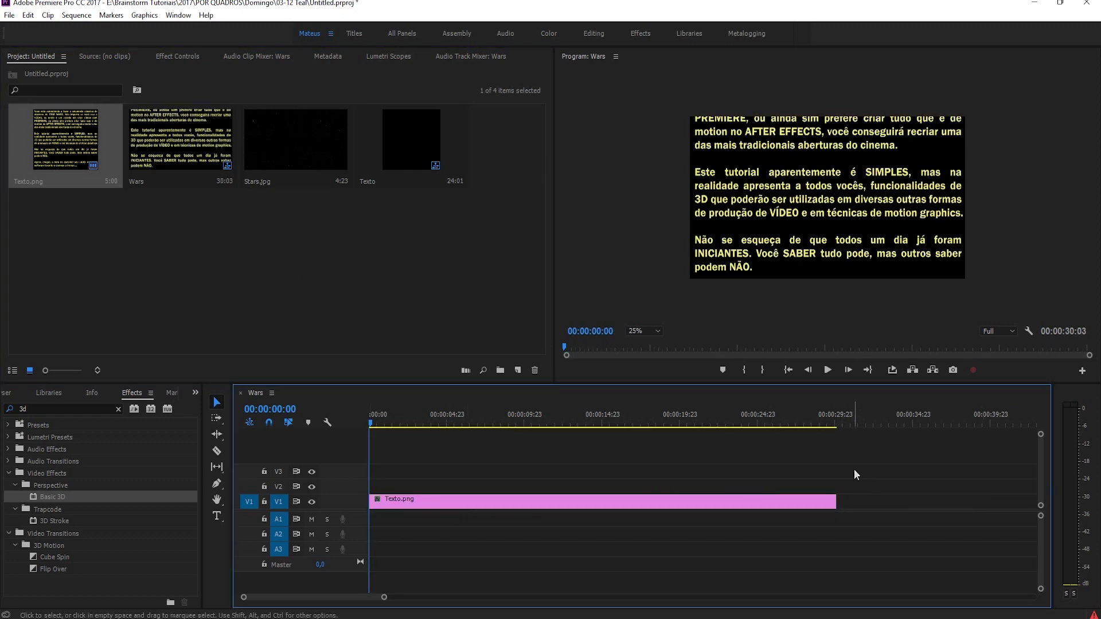
{"action": "left_click", "coordinate": [432, 501]}
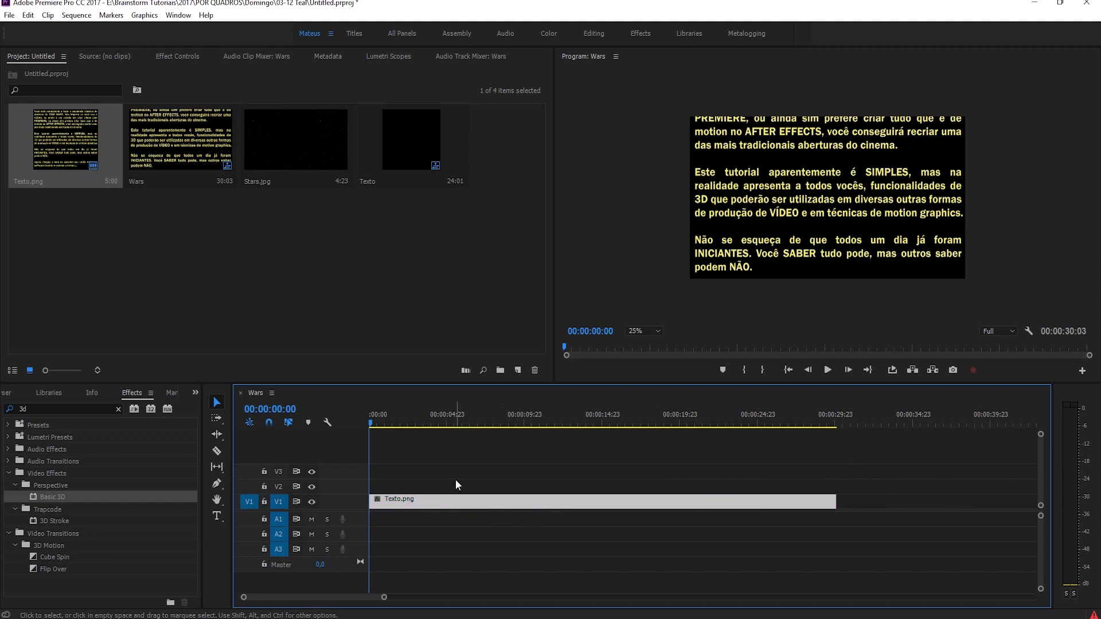
Step: Nest the clip into a sequence named Texto and open that sequence's timeline
{"action": "right_click", "coordinate": [390, 506]}
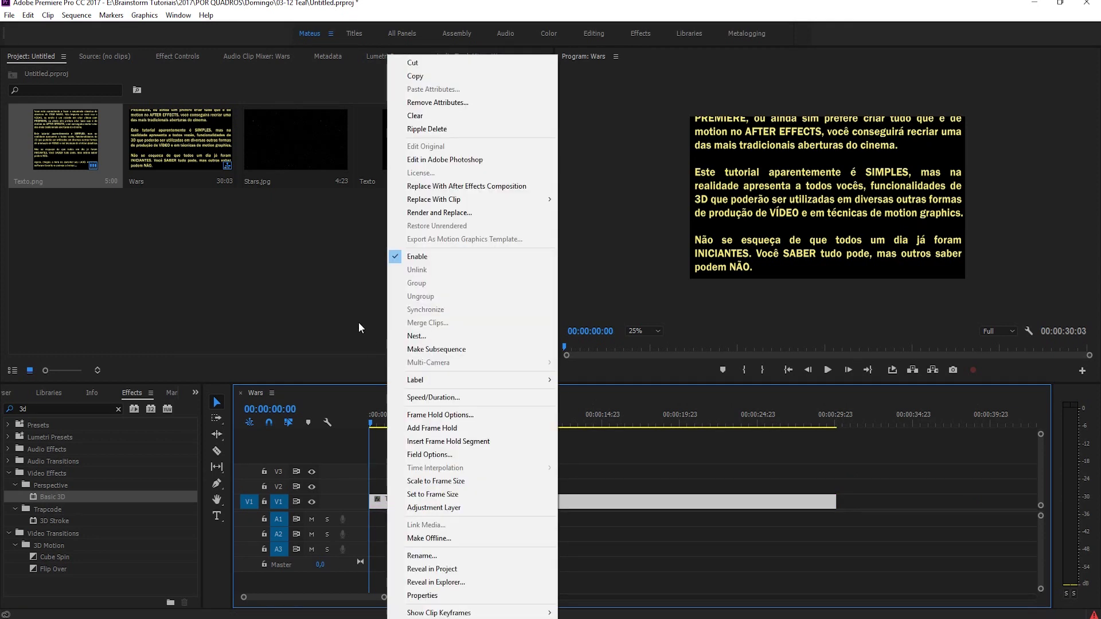
{"action": "left_click", "coordinate": [405, 336]}
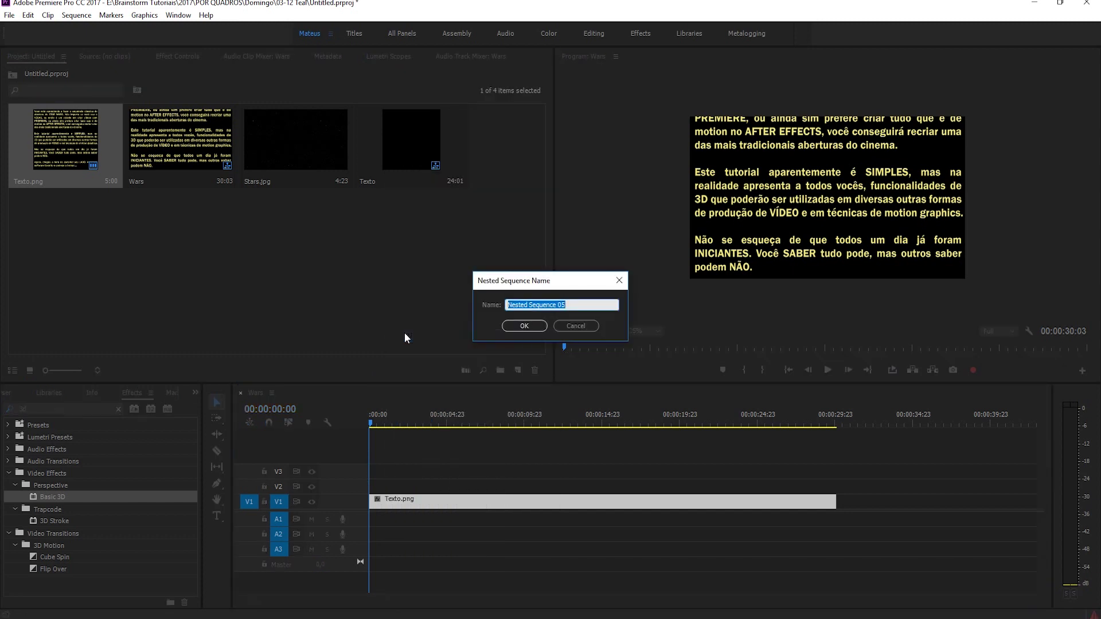
{"action": "type", "text": "Texto"}
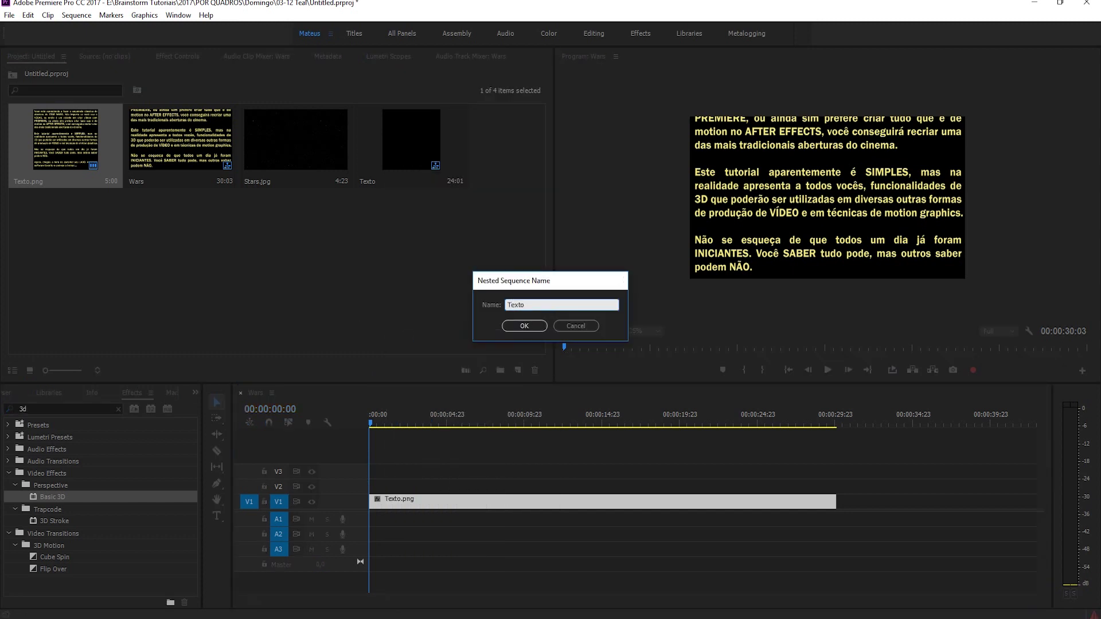
{"action": "key", "text": "Return"}
{"action": "left_click", "coordinate": [429, 504]}
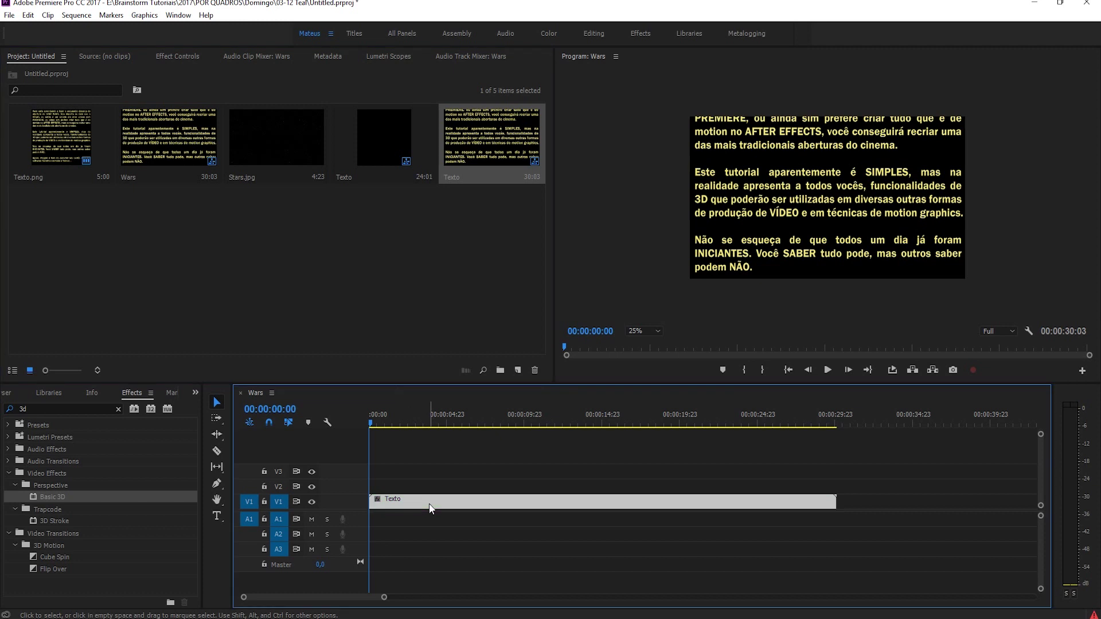
{"action": "double_click", "coordinate": [435, 500]}
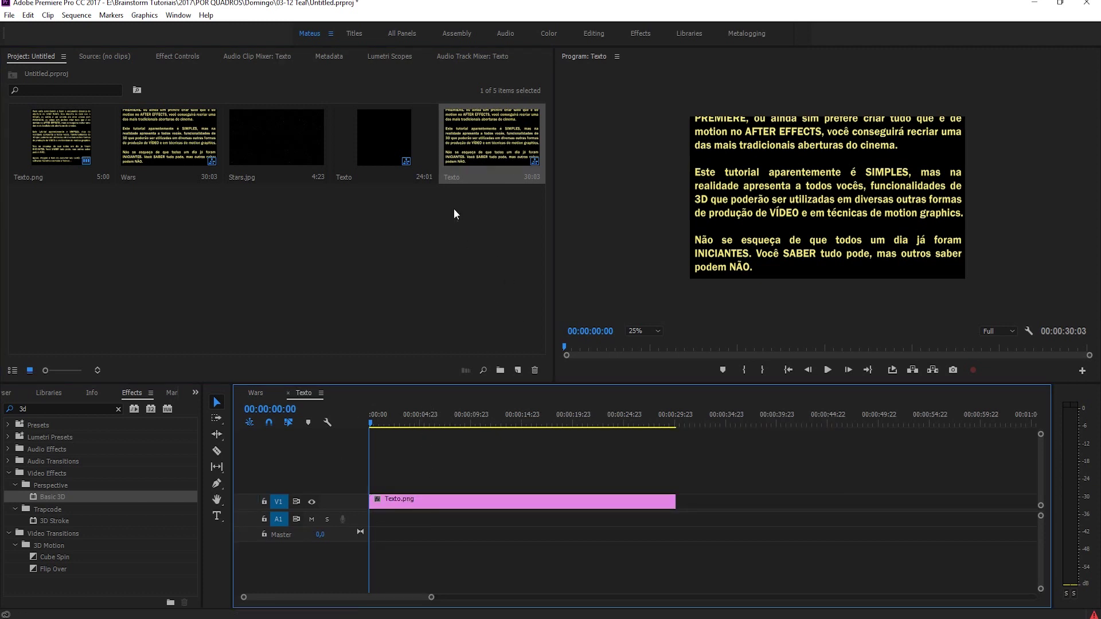
{"action": "left_click", "coordinate": [492, 146]}
{"action": "right_click", "coordinate": [493, 143]}
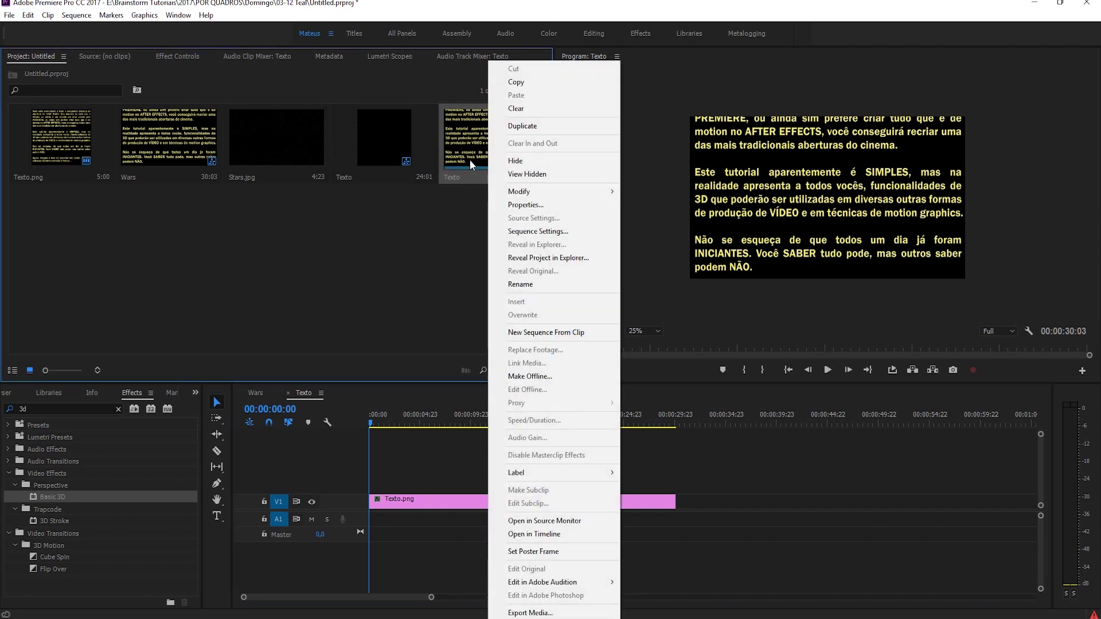
Step: Set the Texto sequence's frame size to 2160 pixels and accept deleting previews
{"action": "left_click", "coordinate": [538, 232]}
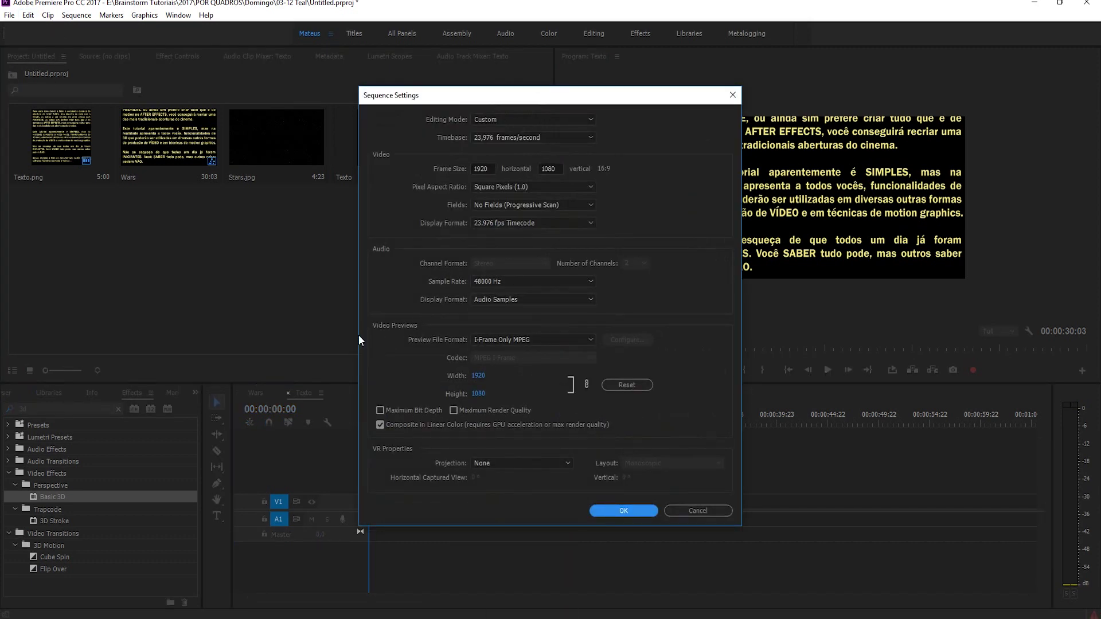
{"action": "left_click", "coordinate": [468, 168]}
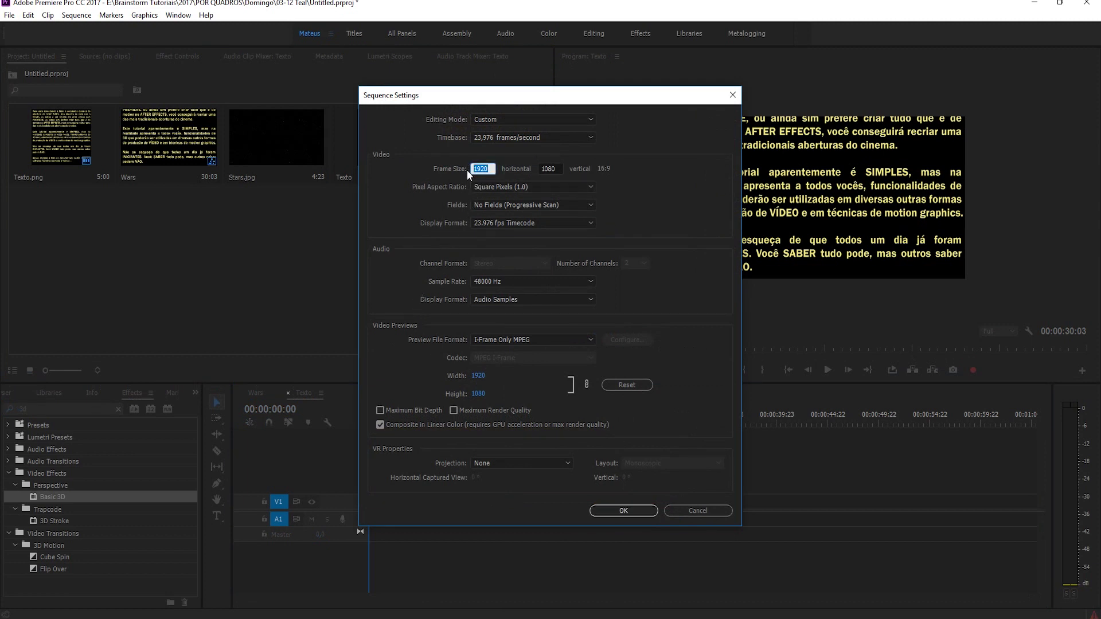
{"action": "type", "text": "21"}
{"action": "type", "text": "21"}
{"action": "key", "text": "Return"}
{"action": "left_click", "coordinate": [606, 330]}
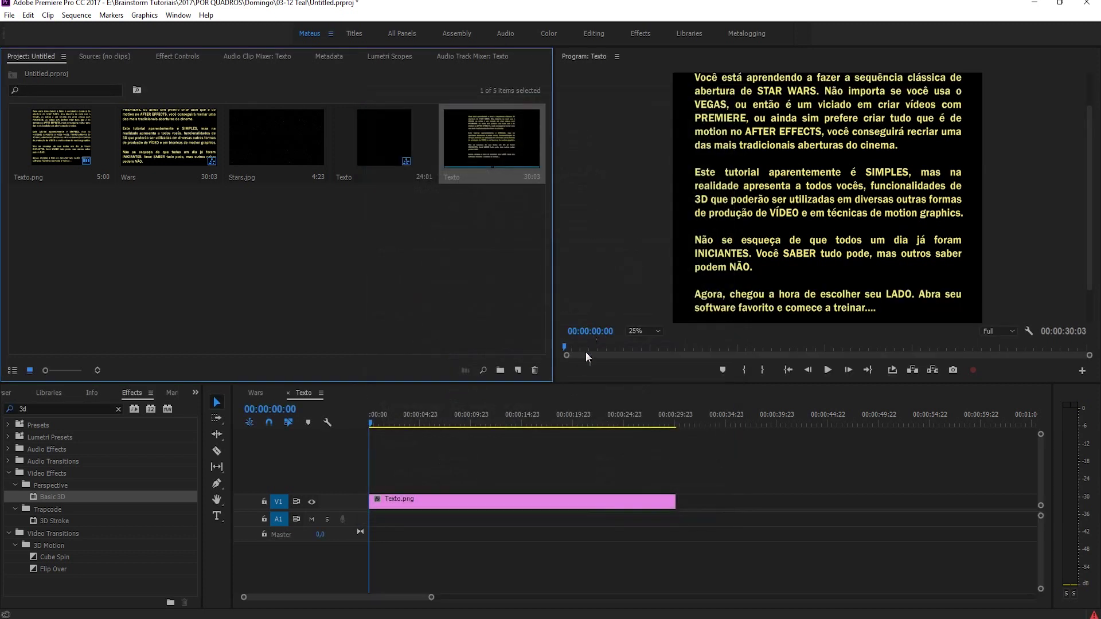
Step: Keyframe Texto.png's Position from below the frame at the start to the top at the end
{"action": "left_click", "coordinate": [450, 505]}
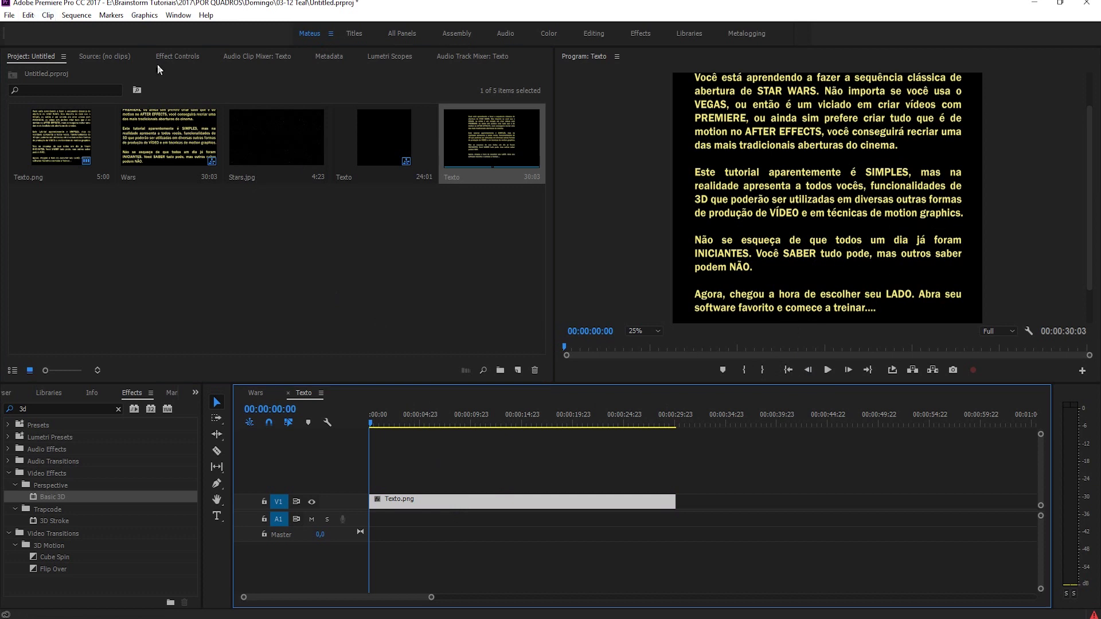
{"action": "left_click", "coordinate": [176, 58]}
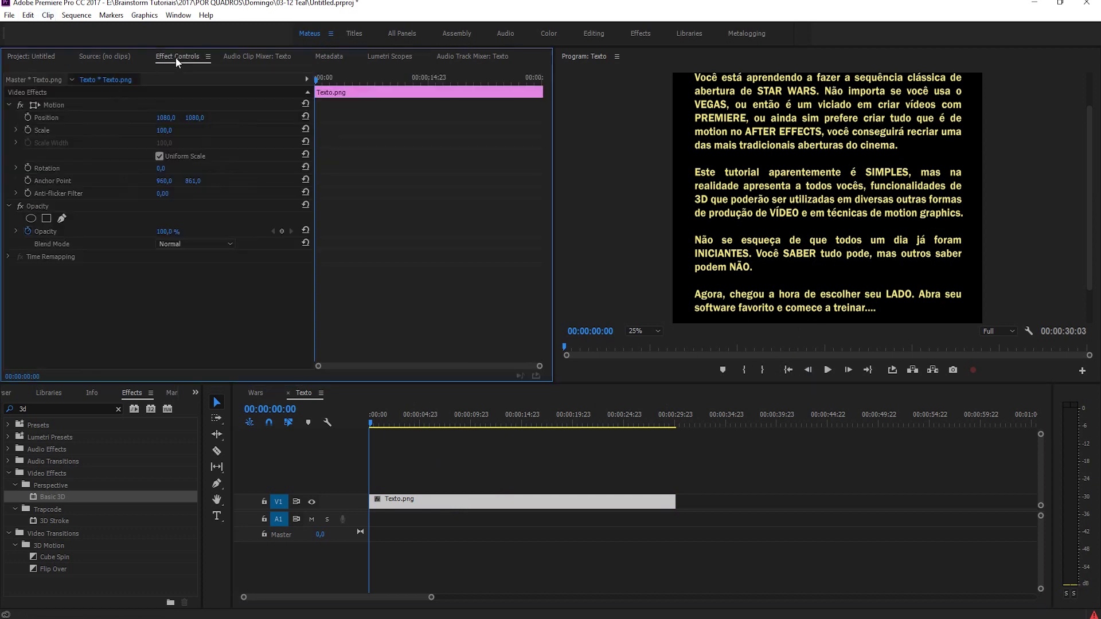
{"action": "left_click", "coordinate": [28, 117]}
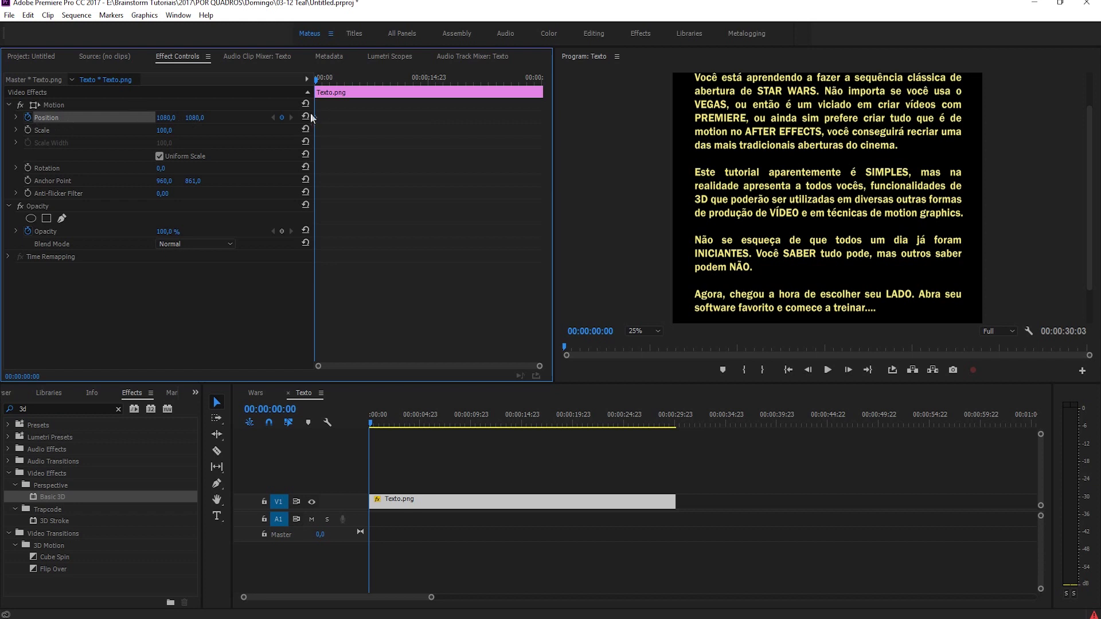
{"action": "left_click_drag", "start_coordinate": [195, 118], "coordinate": [620, 179]}
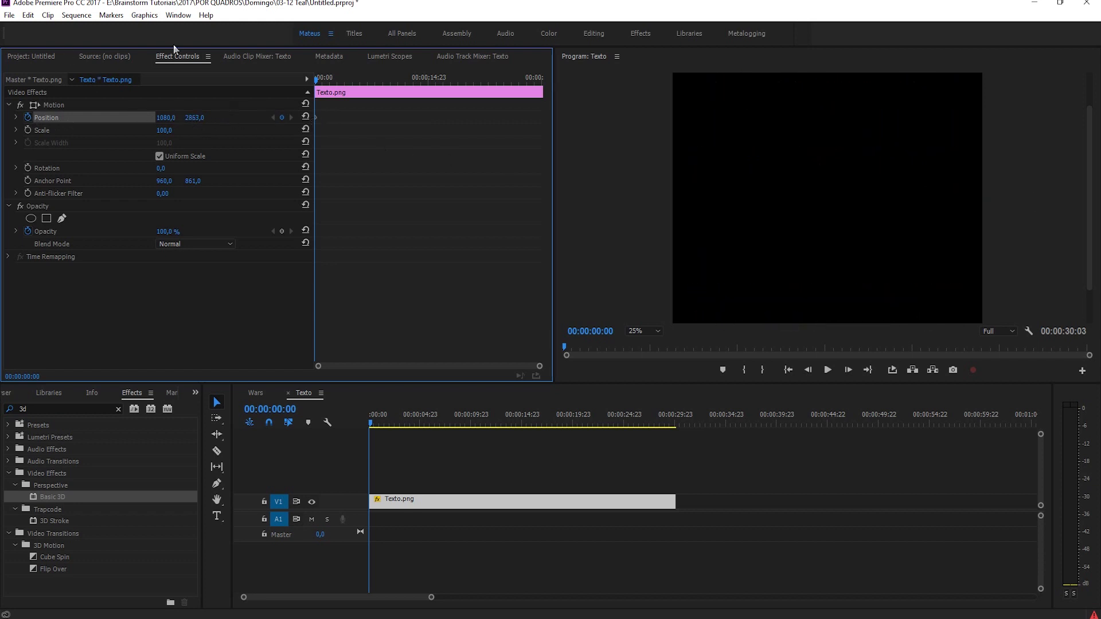
{"action": "mouse_move", "coordinate": [504, 82]}
{"action": "left_mouse_down"}
{"action": "mouse_move", "coordinate": [585, 77]}
{"action": "mouse_move", "coordinate": [538, 79]}
{"action": "left_mouse_up"}
{"action": "left_click_drag", "start_coordinate": [194, 118], "coordinate": [46, 118]}
{"action": "left_click_drag", "start_coordinate": [539, 79], "coordinate": [385, 79]}
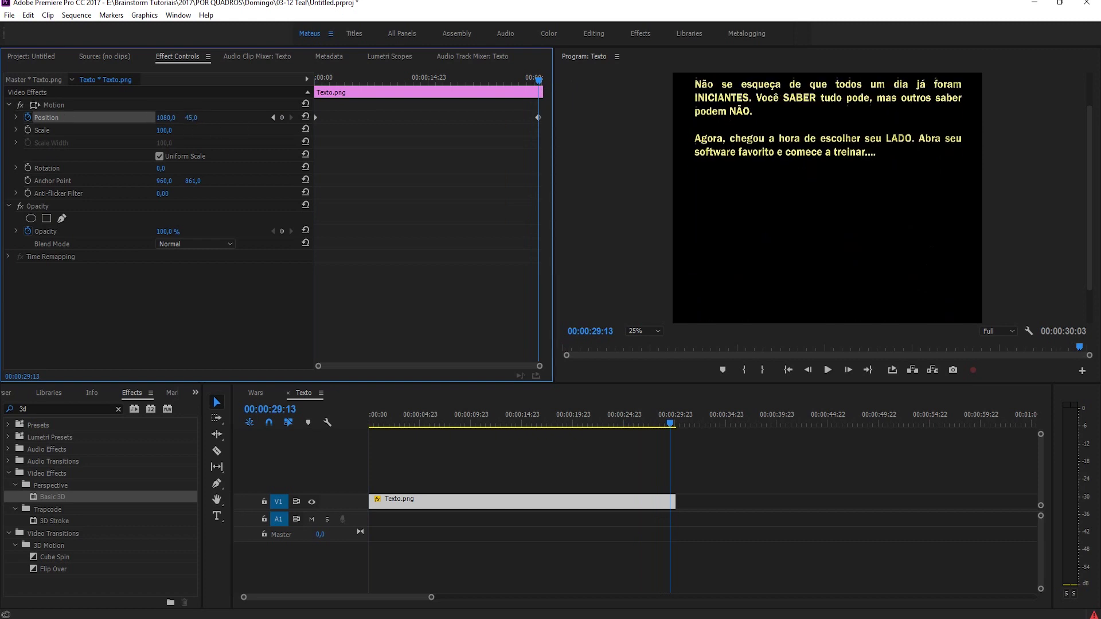
Step: Play the Texto sequence from the start to preview the upward crawl
{"action": "left_click", "coordinate": [735, 491]}
{"action": "key", "text": "Home"}
{"action": "key", "text": "space"}
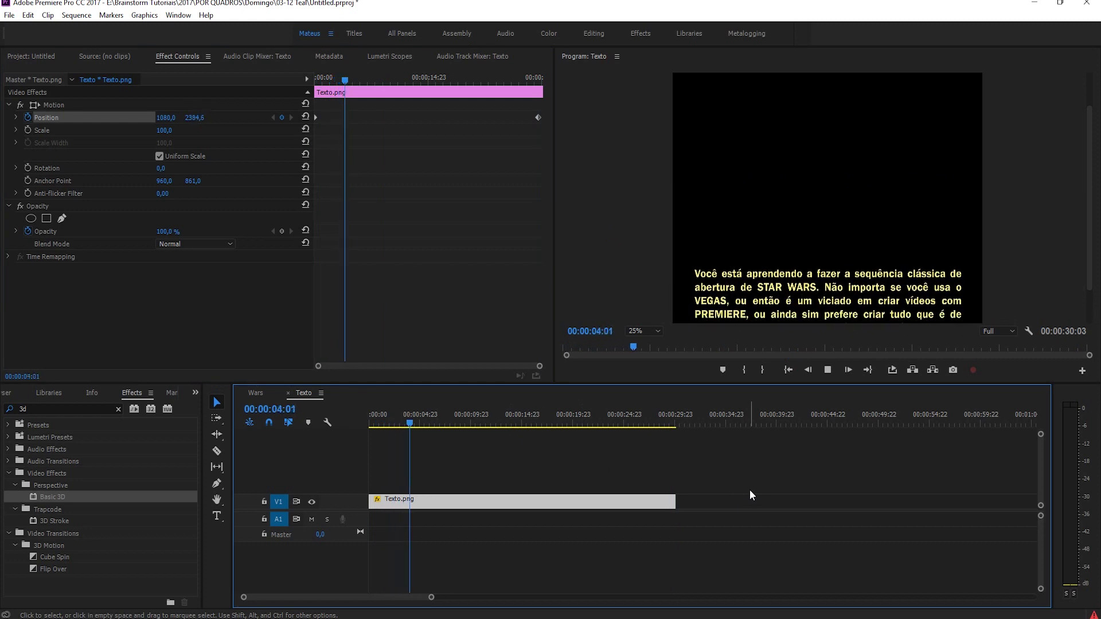
{"action": "left_click_drag", "start_coordinate": [440, 422], "coordinate": [516, 422]}
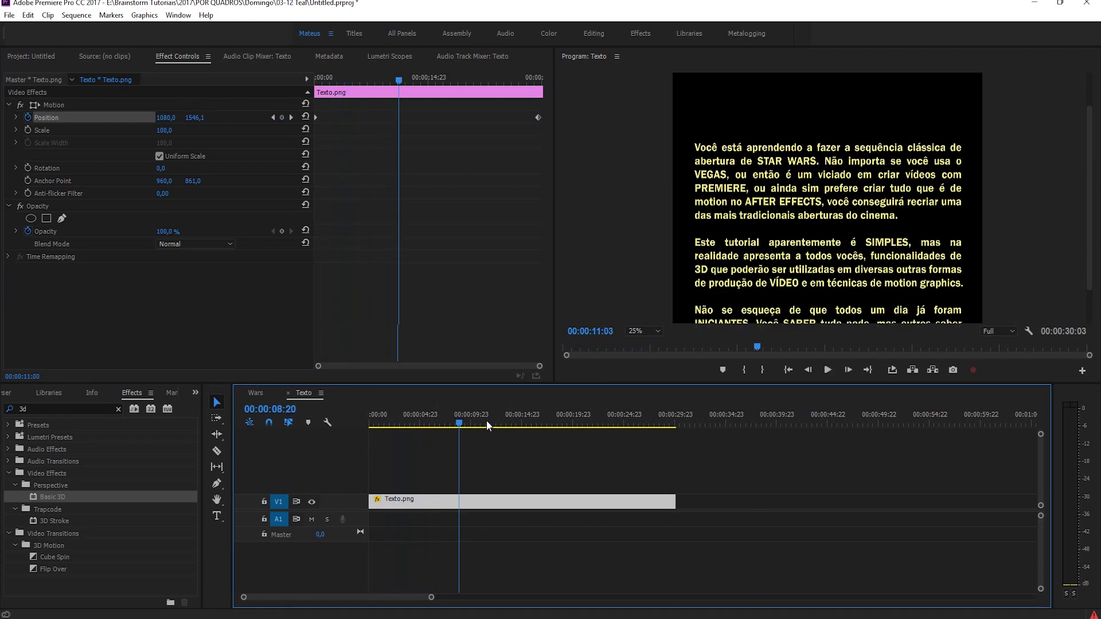
{"action": "left_click", "coordinate": [553, 446]}
Step: Set Texto.png's Scale to 90 and return to the Wars sequence
{"action": "left_click", "coordinate": [502, 508]}
{"action": "left_click", "coordinate": [170, 130]}
{"action": "type", "text": "90"}
{"action": "key", "text": "Return"}
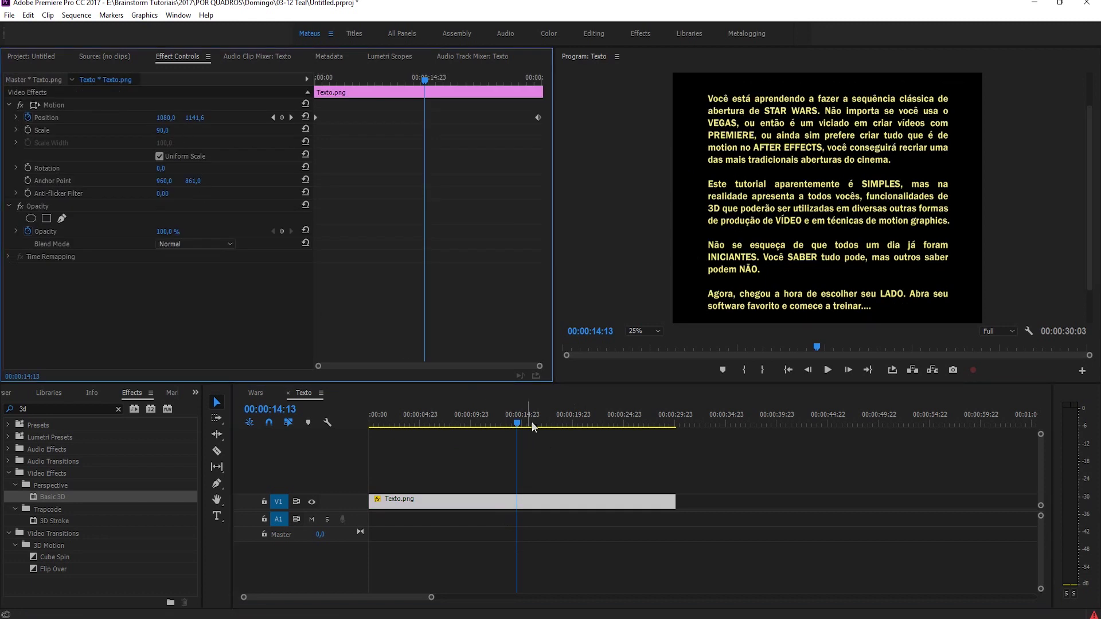
{"action": "left_click_drag", "start_coordinate": [532, 426], "coordinate": [660, 425]}
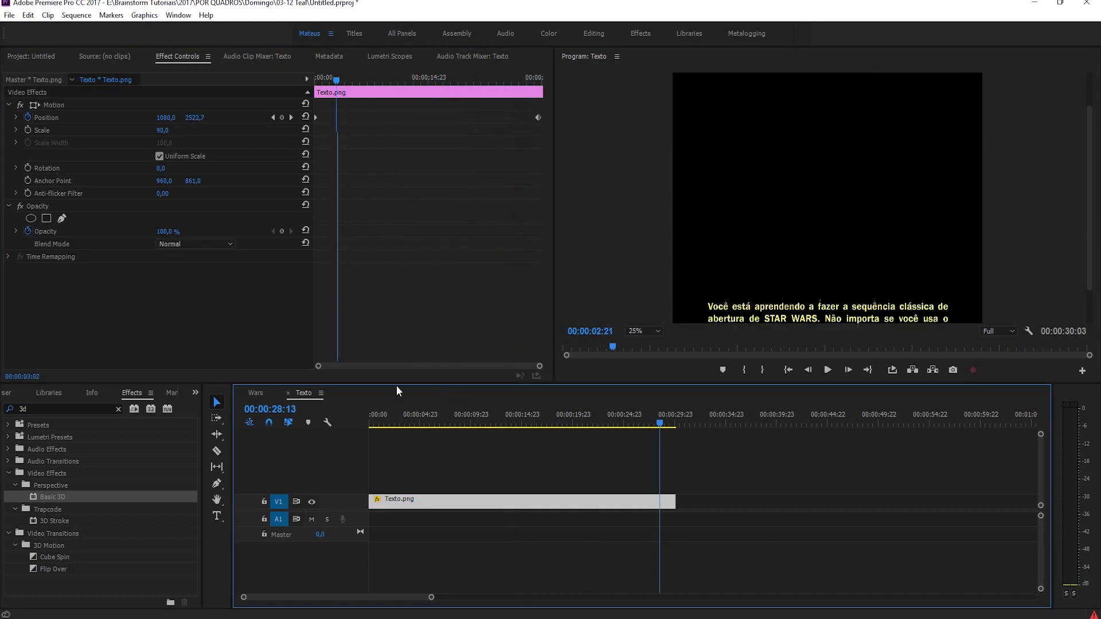
{"action": "left_click", "coordinate": [521, 544]}
{"action": "left_click", "coordinate": [254, 393]}
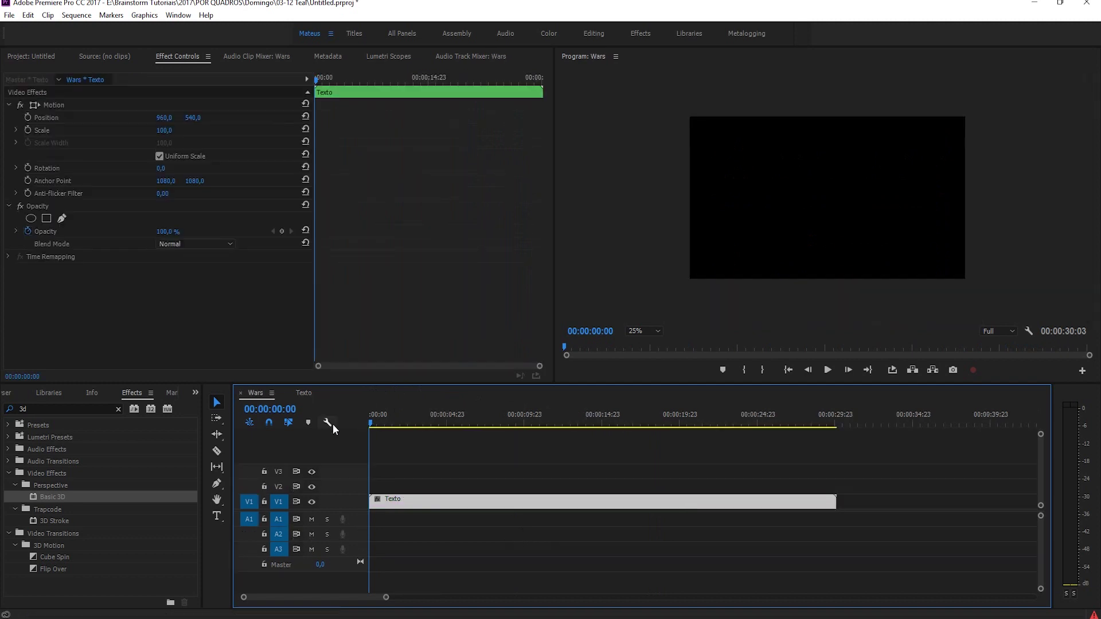
Step: Search the effects for 3D and apply Basic 3D to the nested Texto clip
{"action": "left_click_drag", "start_coordinate": [373, 426], "coordinate": [596, 426]}
{"action": "left_click_drag", "start_coordinate": [453, 426], "coordinate": [372, 427]}
{"action": "left_click_drag", "start_coordinate": [58, 410], "coordinate": [17, 412]}
{"action": "type", "text": "3"}
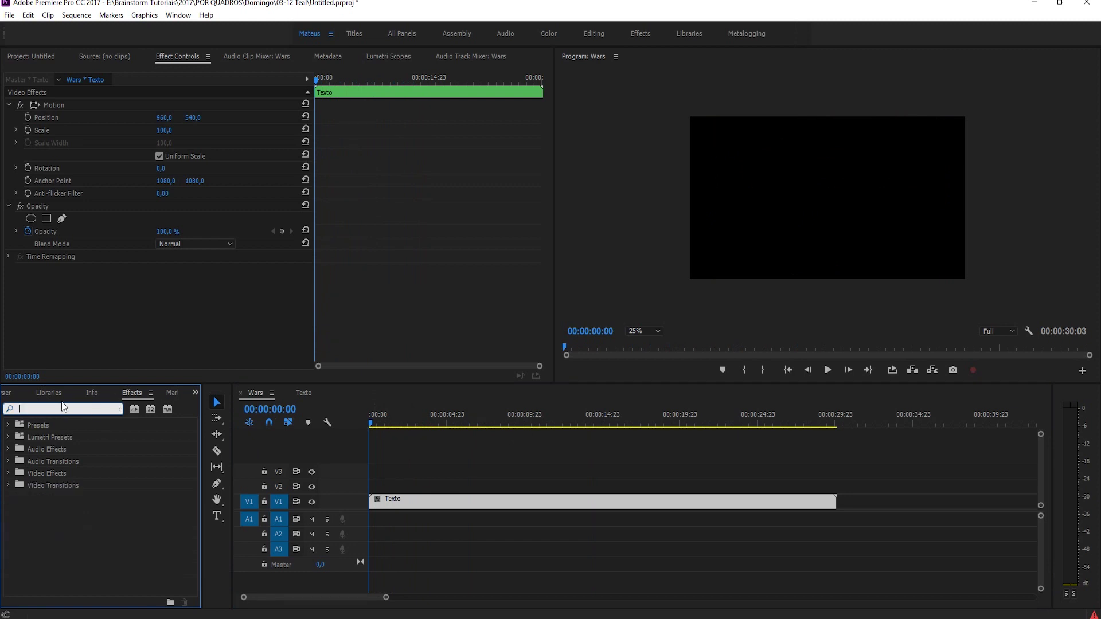
{"action": "type", "text": "D"}
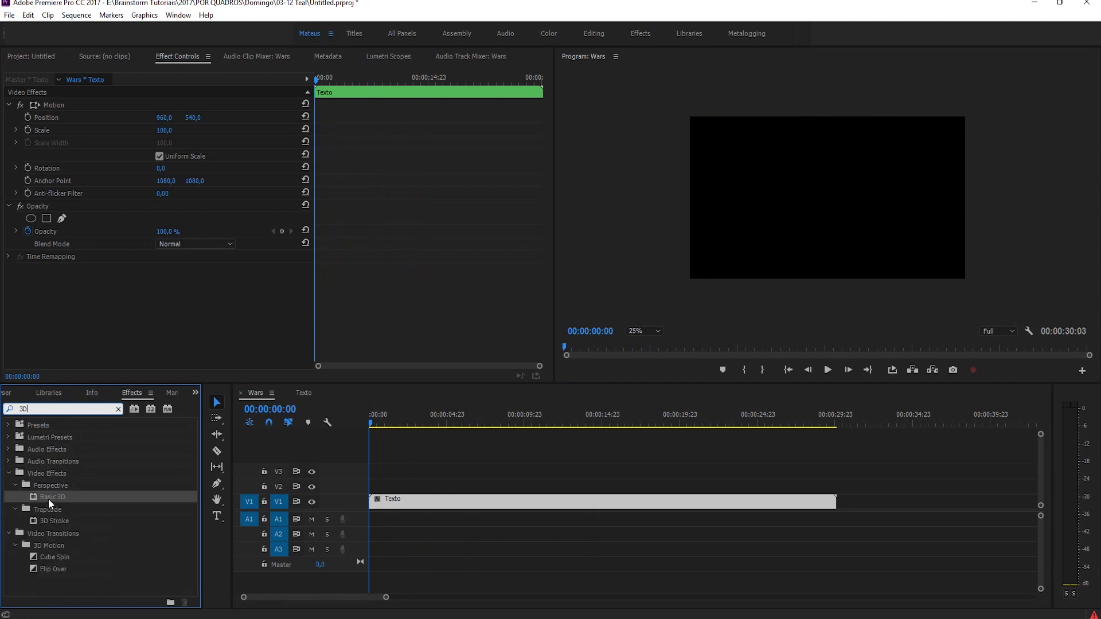
{"action": "left_click_drag", "start_coordinate": [40, 498], "coordinate": [433, 501]}
Step: Set the Basic 3D Tilt to -60 and preview the tilted crawl
{"action": "left_click", "coordinate": [163, 308]}
{"action": "type", "text": "-60"}
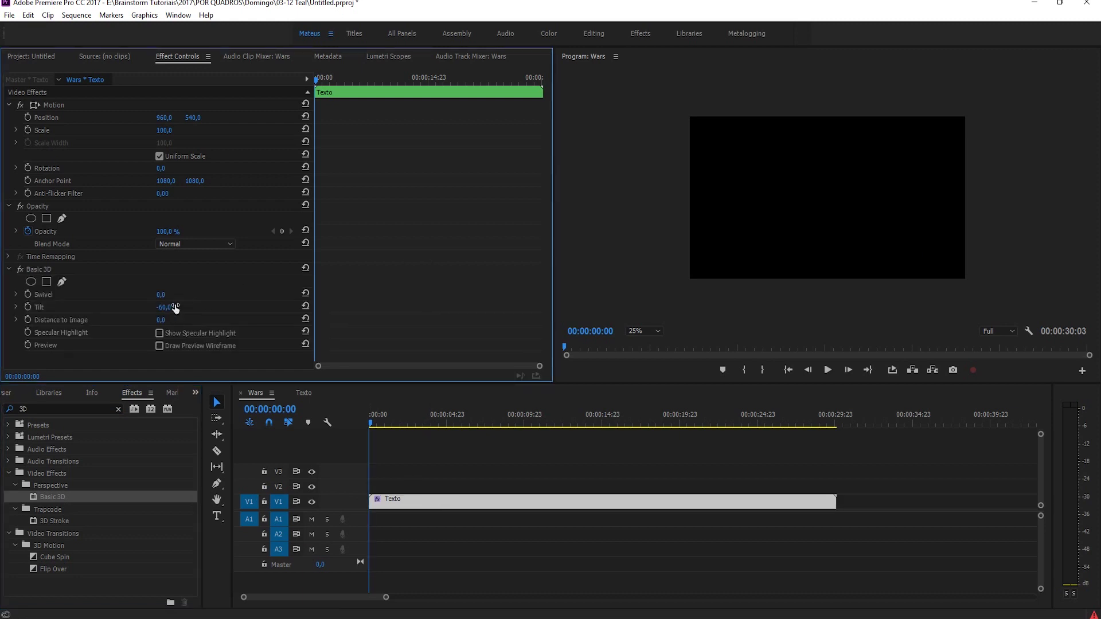
{"action": "left_click_drag", "start_coordinate": [374, 426], "coordinate": [650, 423]}
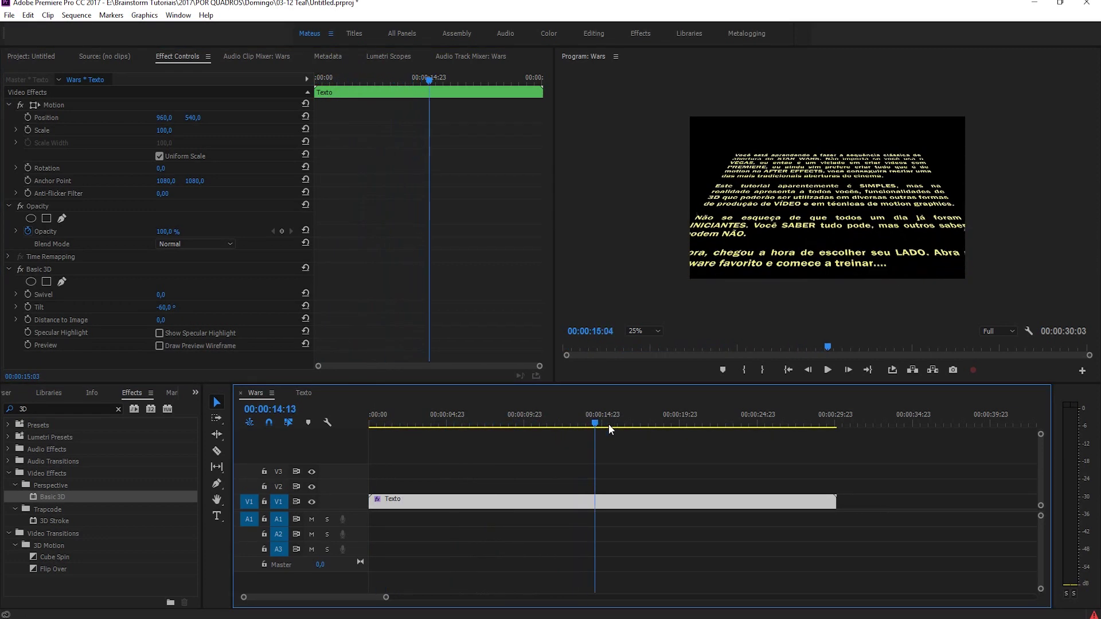
{"action": "left_click_drag", "start_coordinate": [651, 423], "coordinate": [642, 414]}
{"action": "left_click", "coordinate": [539, 423]}
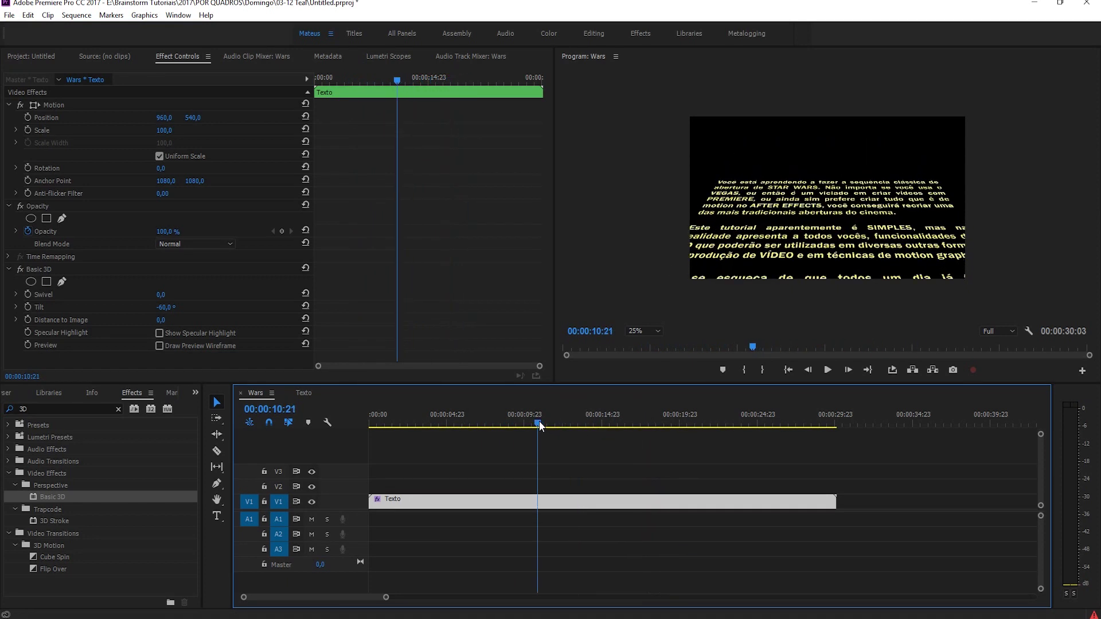
Step: Scale the Texto clip to 82 and add a rectangular Opacity mask
{"action": "left_click_drag", "start_coordinate": [168, 132], "coordinate": [156, 132]}
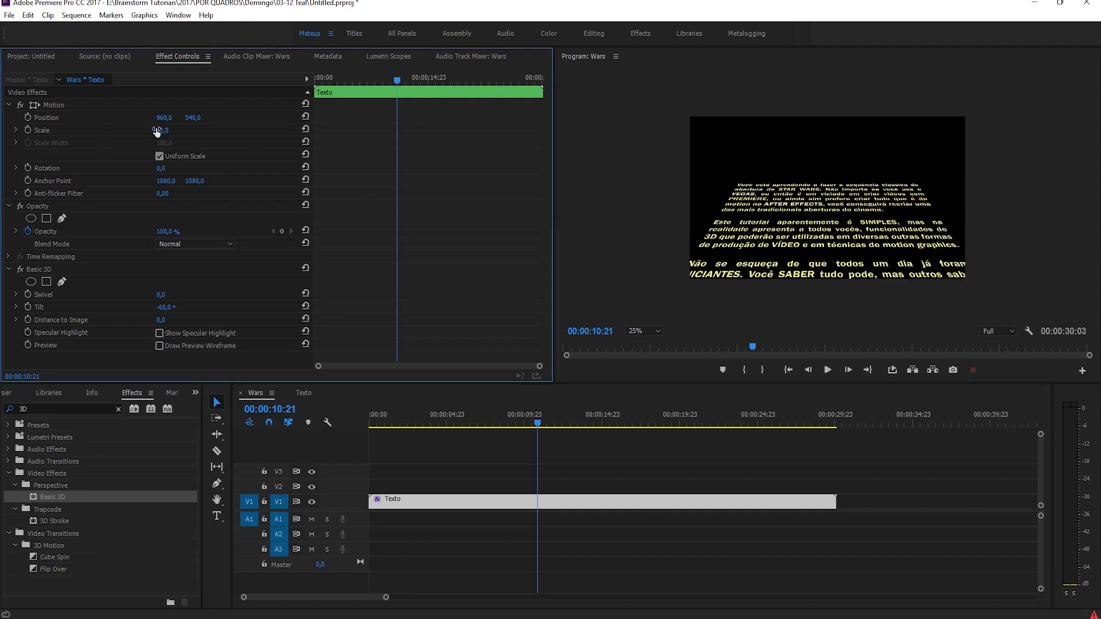
{"action": "left_click_drag", "start_coordinate": [548, 424], "coordinate": [651, 414]}
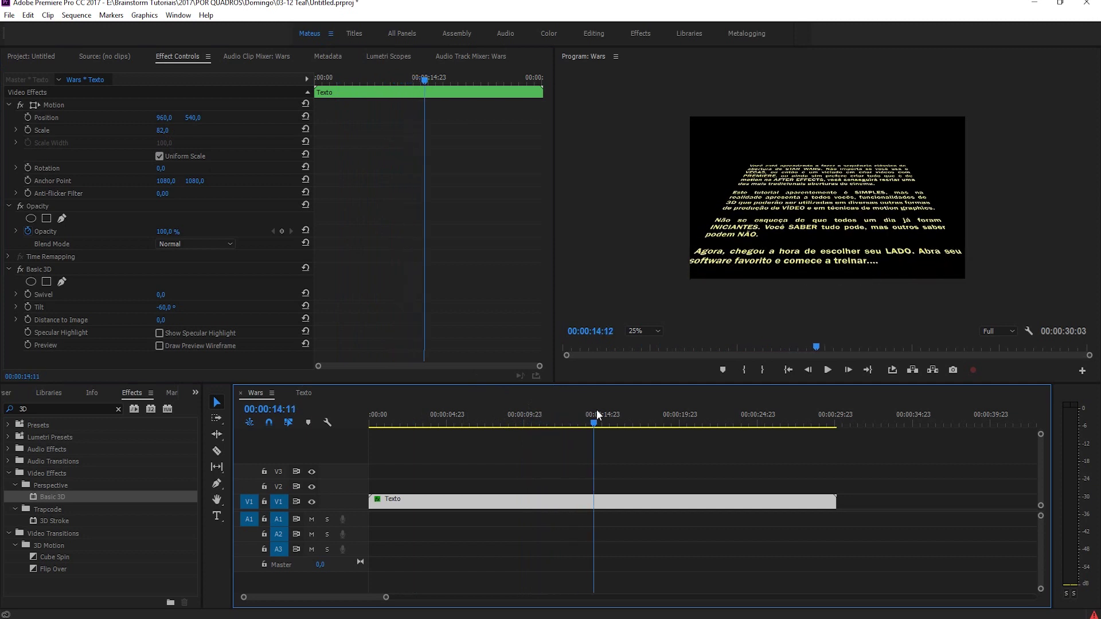
{"action": "left_click_drag", "start_coordinate": [650, 414], "coordinate": [656, 414]}
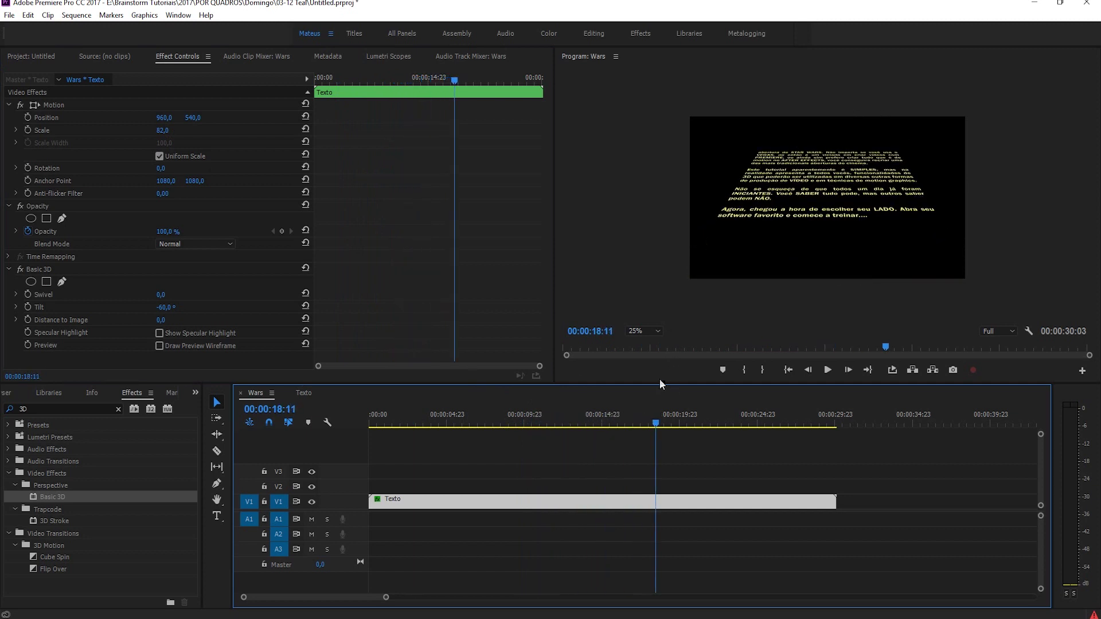
{"action": "left_click", "coordinate": [47, 208]}
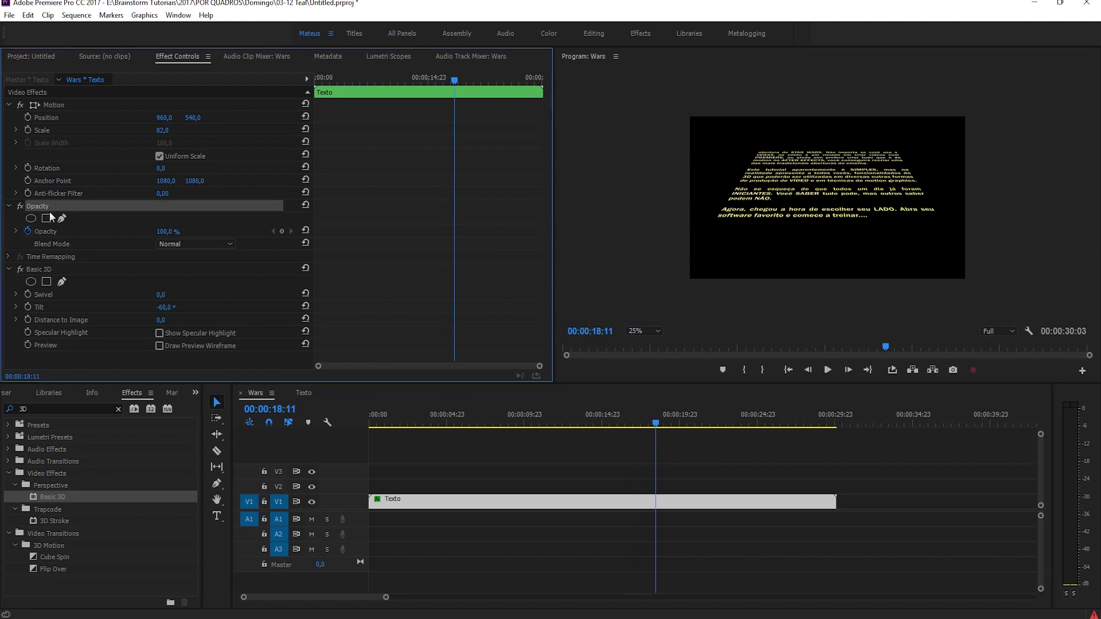
{"action": "left_click", "coordinate": [46, 218]}
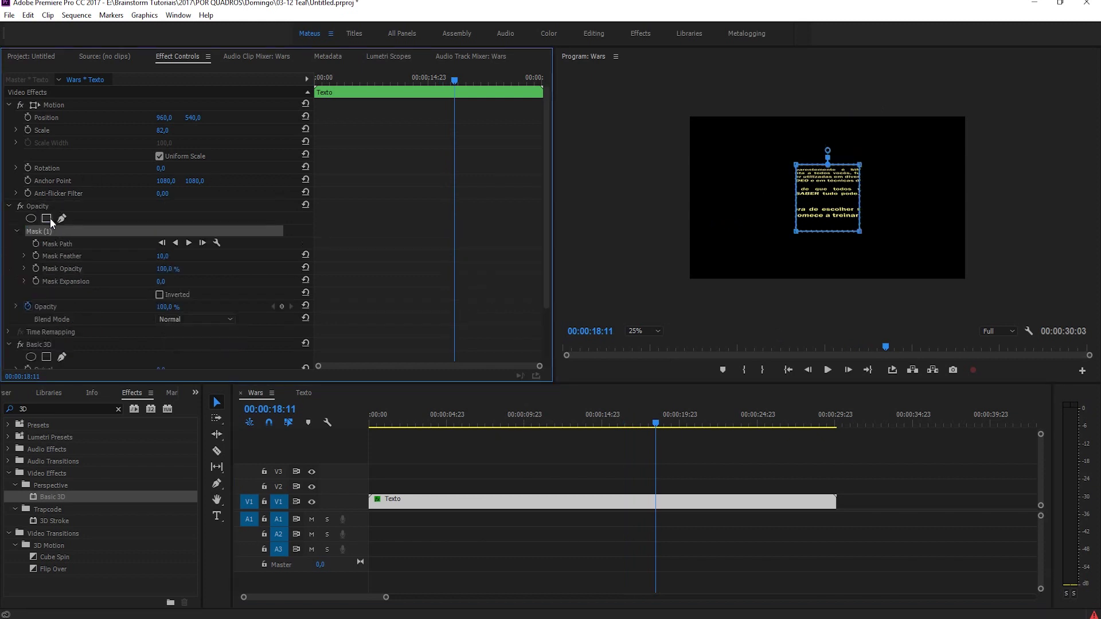
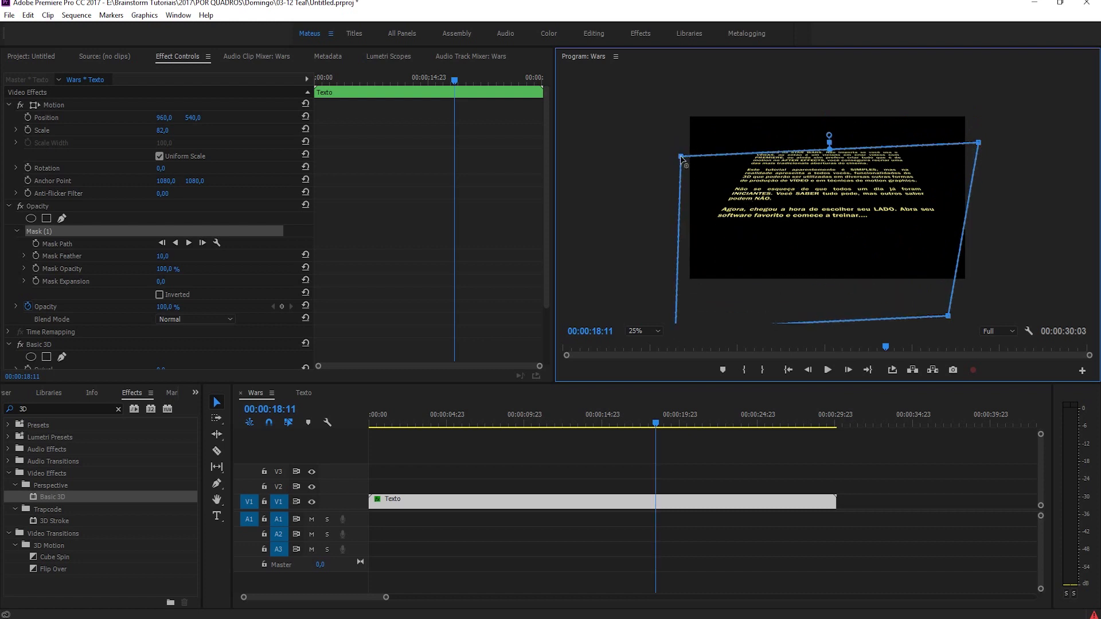
Step: Fit the mask corners to the tilted crawl and set Mask Feather 80 and Mask Expansion -38
{"action": "left_click_drag", "start_coordinate": [979, 142], "coordinate": [982, 153]}
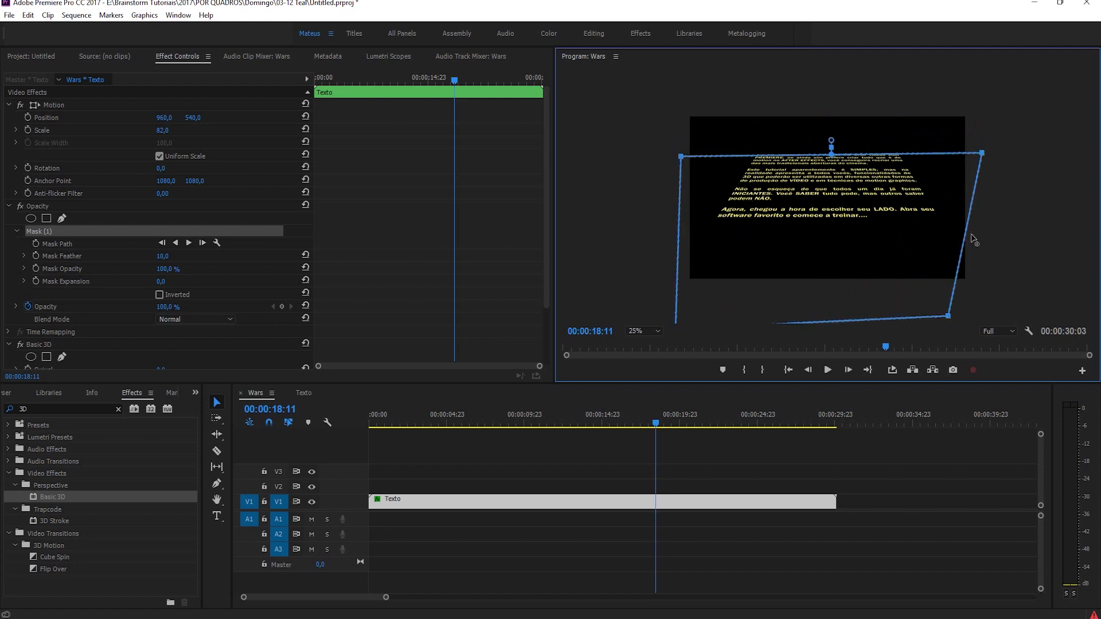
{"action": "left_click_drag", "start_coordinate": [948, 316], "coordinate": [1019, 320]}
{"action": "left_click_drag", "start_coordinate": [157, 257], "coordinate": [192, 259]}
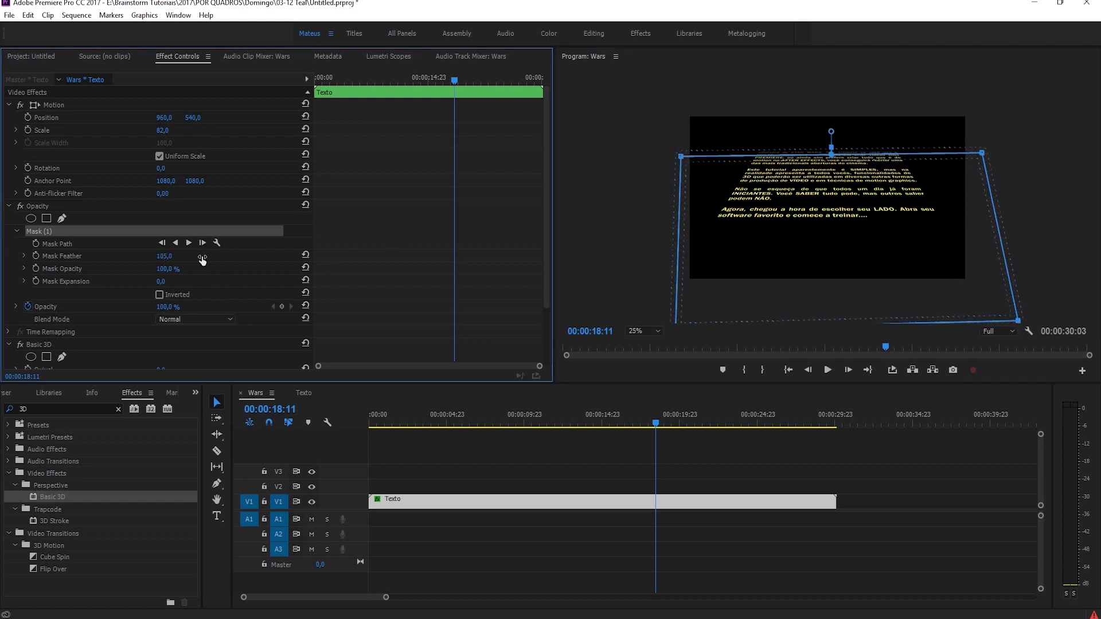
{"action": "left_click_drag", "start_coordinate": [170, 287], "coordinate": [149, 283]}
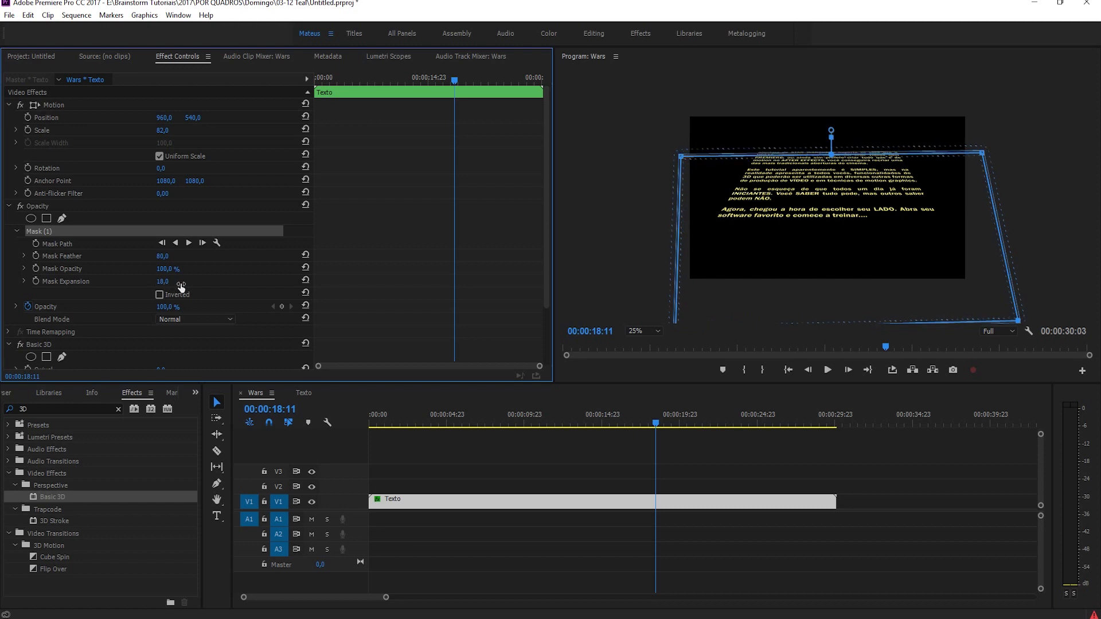
Step: Preview the crawl through the sequence, then enlarge the crawl text slightly
{"action": "left_click", "coordinate": [758, 472]}
{"action": "key", "text": "space"}
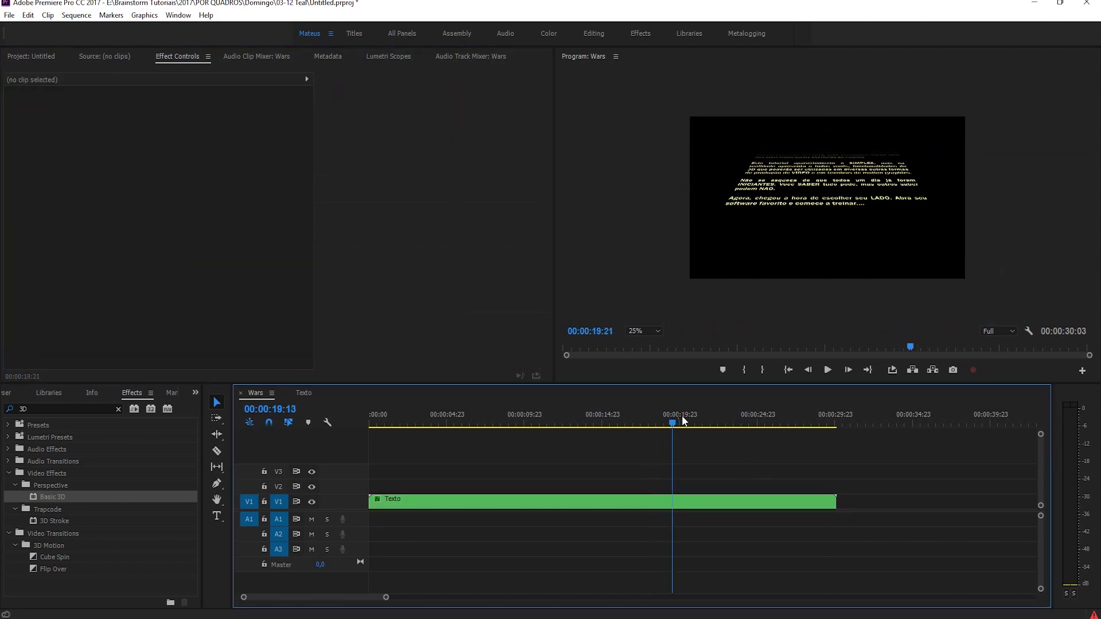
{"action": "left_click_drag", "start_coordinate": [683, 420], "coordinate": [818, 423]}
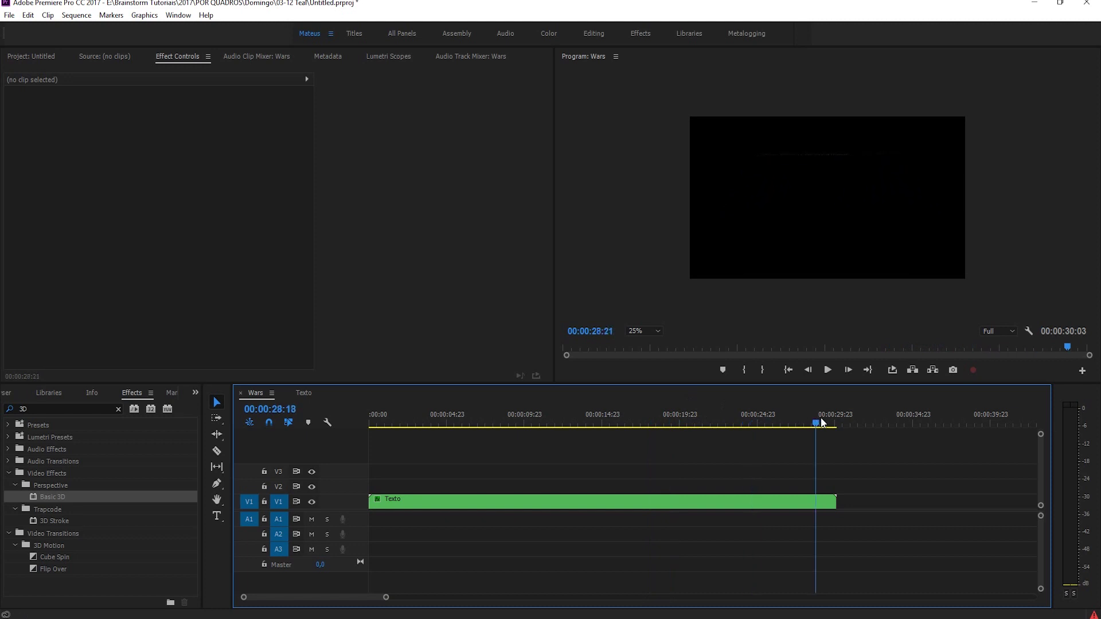
{"action": "mouse_move", "coordinate": [817, 422]}
{"action": "left_mouse_down"}
{"action": "mouse_move", "coordinate": [412, 423]}
{"action": "mouse_move", "coordinate": [440, 423]}
{"action": "left_mouse_up"}
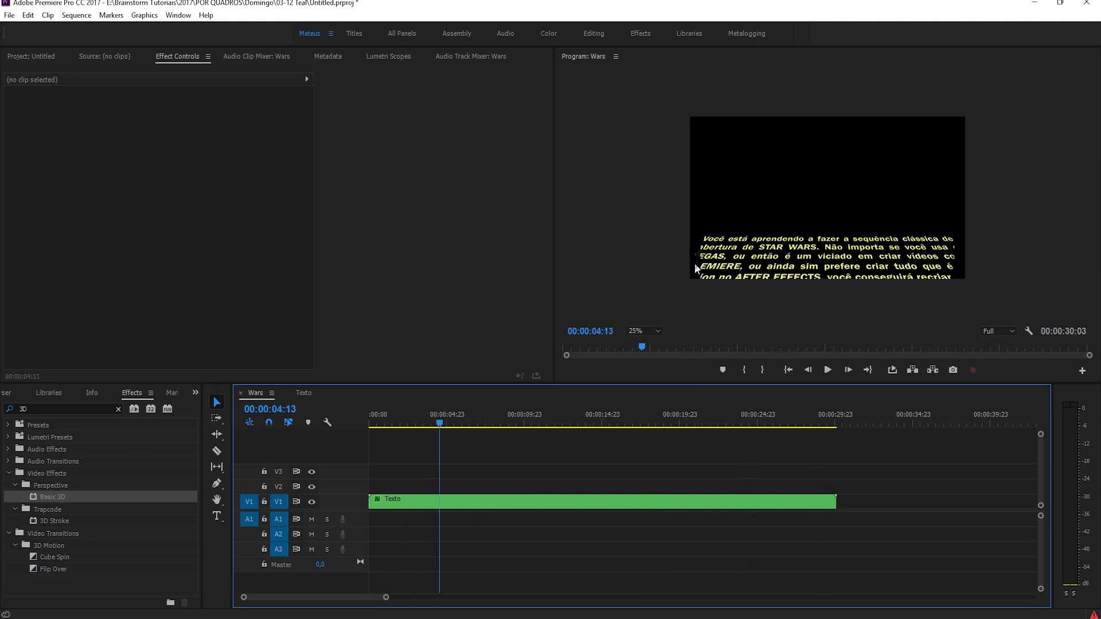
{"action": "left_click", "coordinate": [505, 500]}
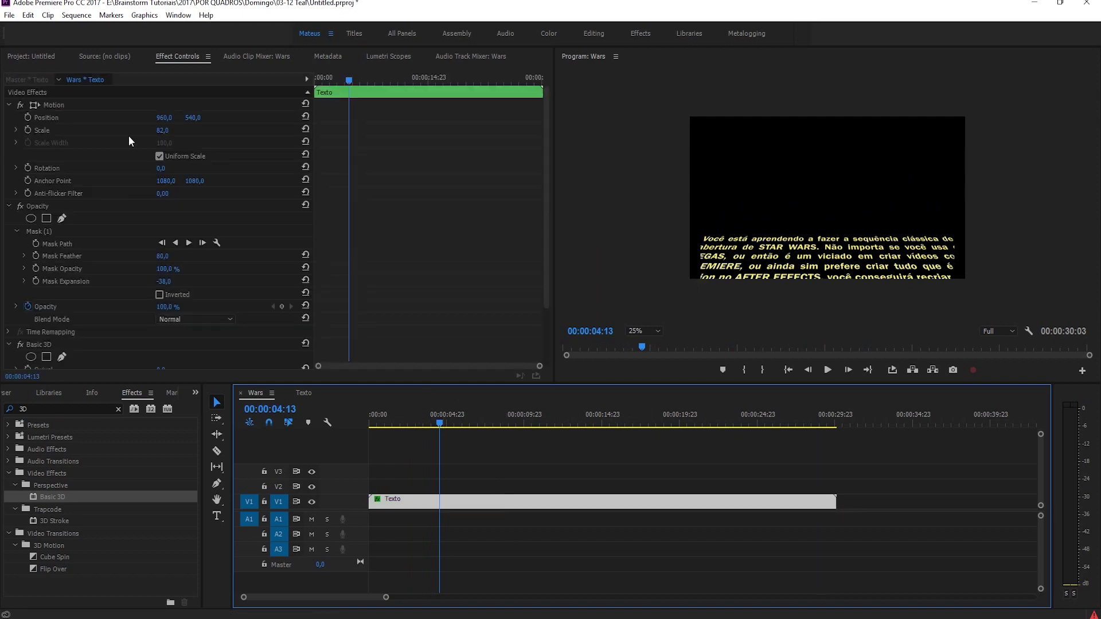
{"action": "mouse_move", "coordinate": [163, 131]}
{"action": "left_mouse_down"}
{"action": "mouse_move", "coordinate": [175, 133]}
{"action": "mouse_move", "coordinate": [172, 120]}
{"action": "mouse_move", "coordinate": [172, 144]}
{"action": "left_mouse_up"}
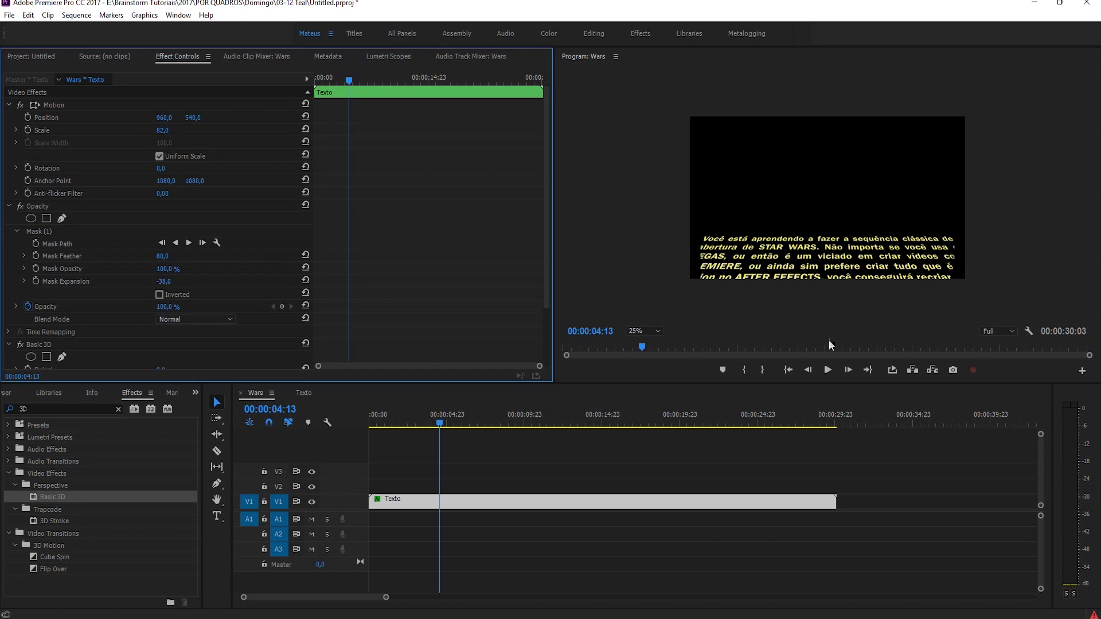
Step: Change the Texto sequence's horizontal frame size to 2600 and accept the warning
{"action": "double_click", "coordinate": [410, 507]}
{"action": "left_click", "coordinate": [49, 62]}
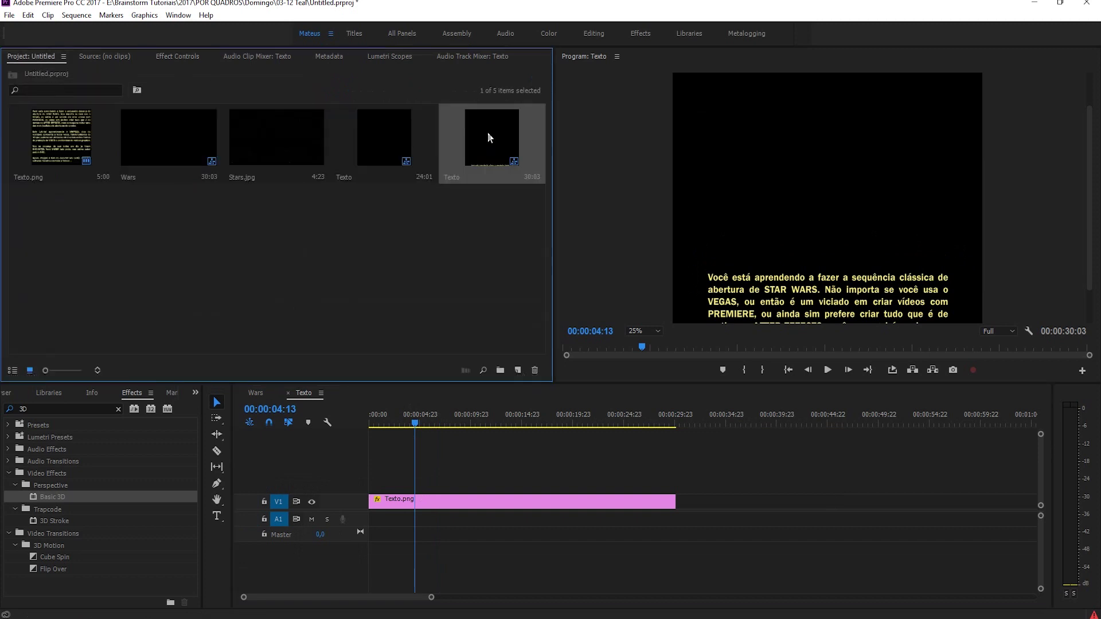
{"action": "right_click", "coordinate": [476, 144]}
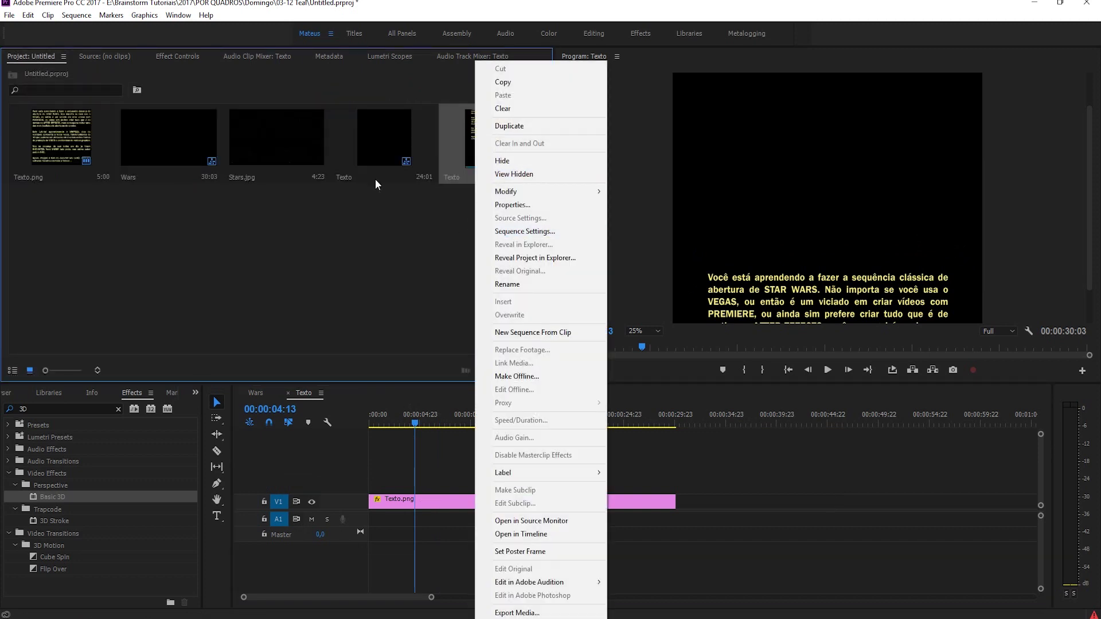
{"action": "left_click", "coordinate": [522, 232]}
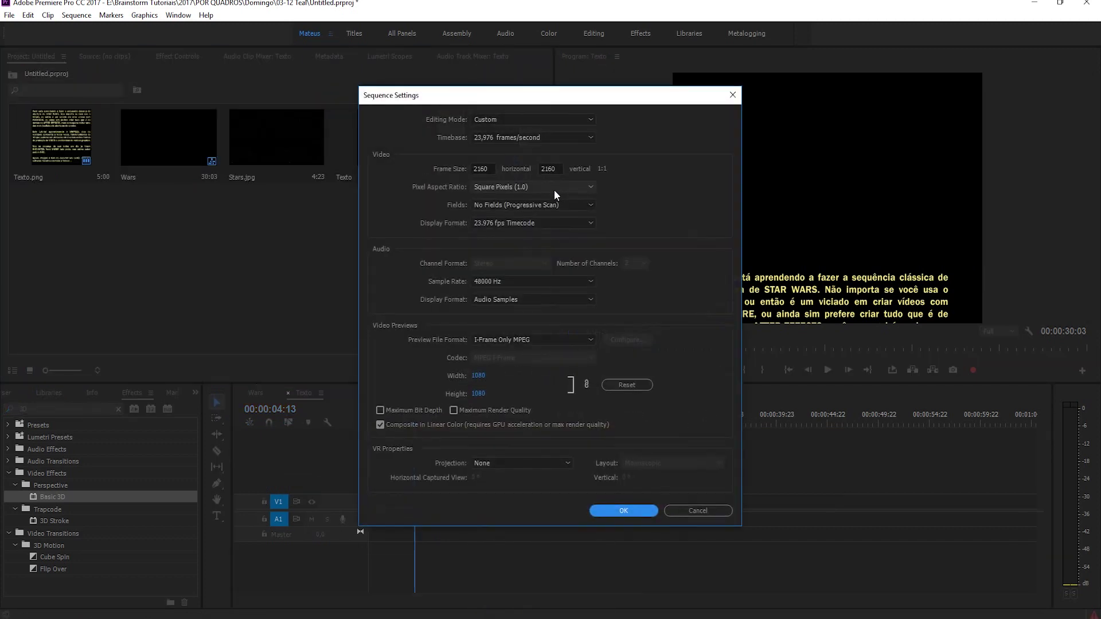
{"action": "double_click", "coordinate": [491, 168]}
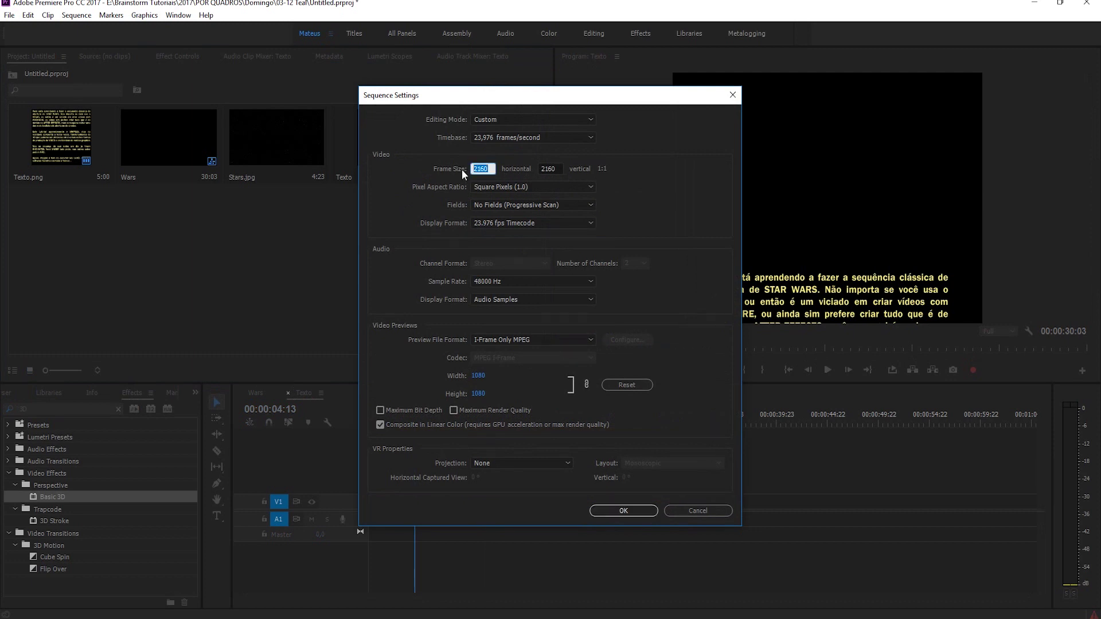
{"action": "type", "text": "2600"}
{"action": "key", "text": "Return"}
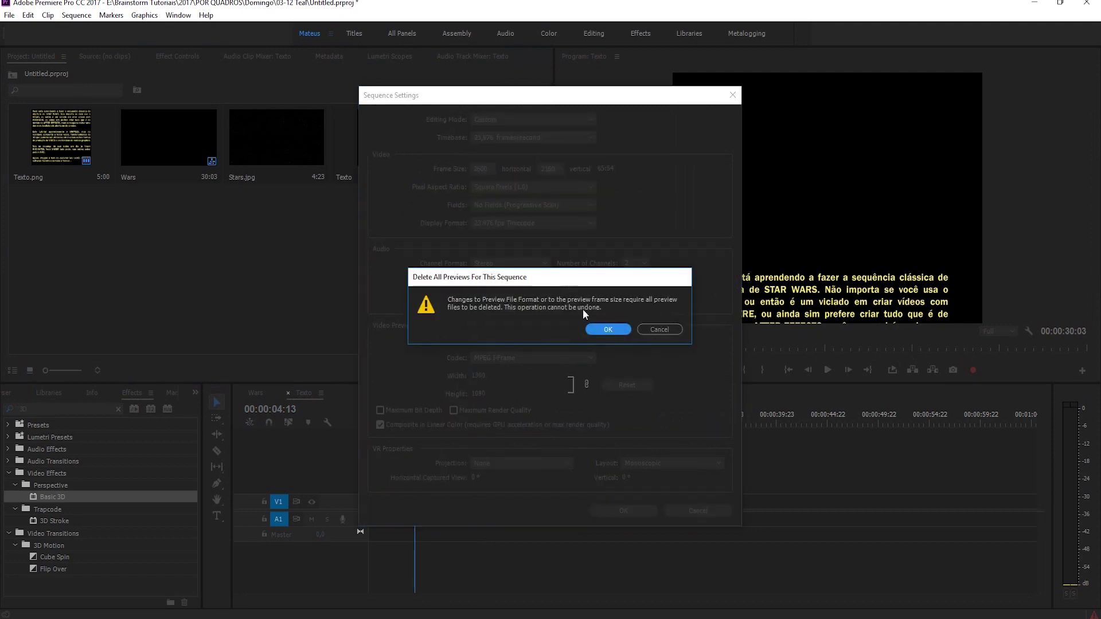
{"action": "left_click", "coordinate": [600, 331]}
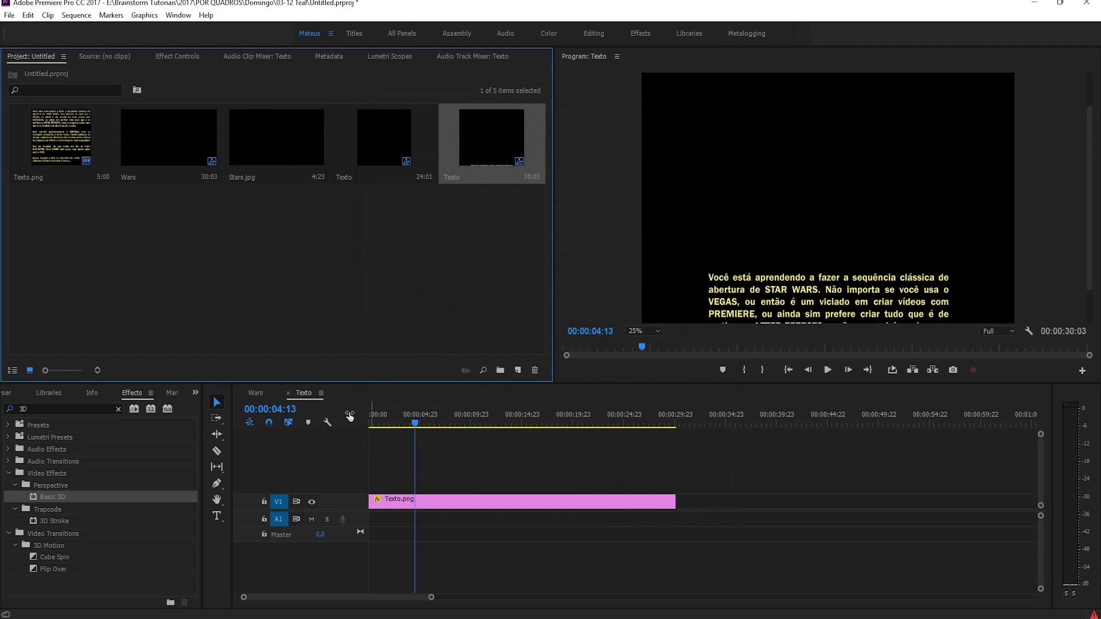
Step: Back in Wars, scale the crawl to 79 and move the Texto clip up to track V2
{"action": "left_click", "coordinate": [262, 399]}
{"action": "mouse_move", "coordinate": [470, 419]}
{"action": "left_mouse_down"}
{"action": "mouse_move", "coordinate": [587, 419]}
{"action": "mouse_move", "coordinate": [566, 423]}
{"action": "left_mouse_up"}
{"action": "left_click", "coordinate": [177, 56]}
{"action": "left_click_drag", "start_coordinate": [166, 130], "coordinate": [171, 131]}
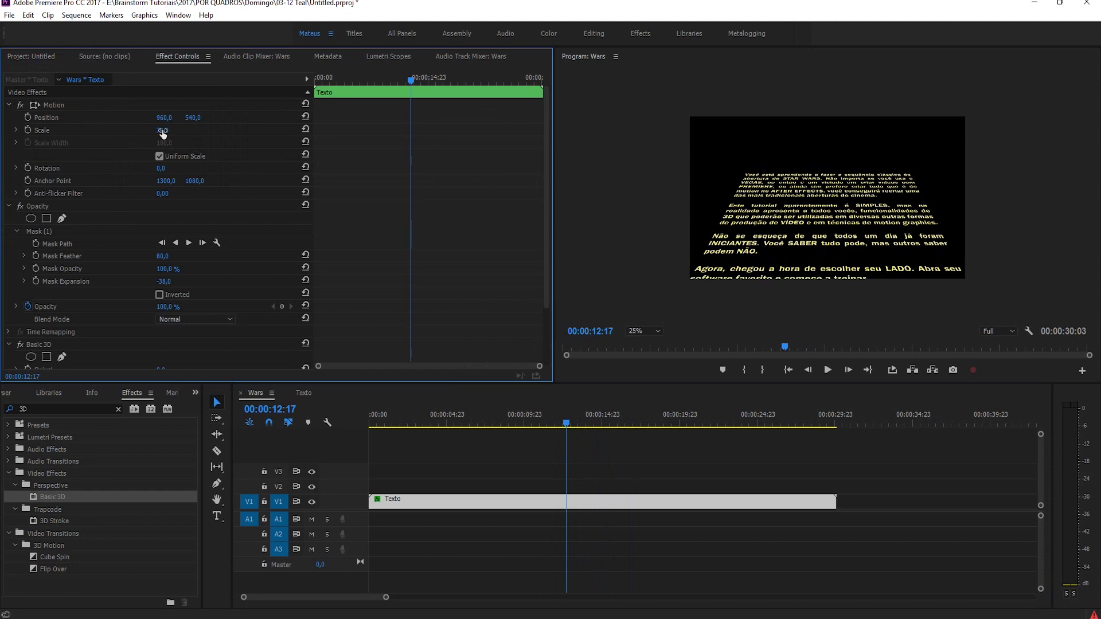
{"action": "left_click_drag", "start_coordinate": [477, 420], "coordinate": [790, 450]}
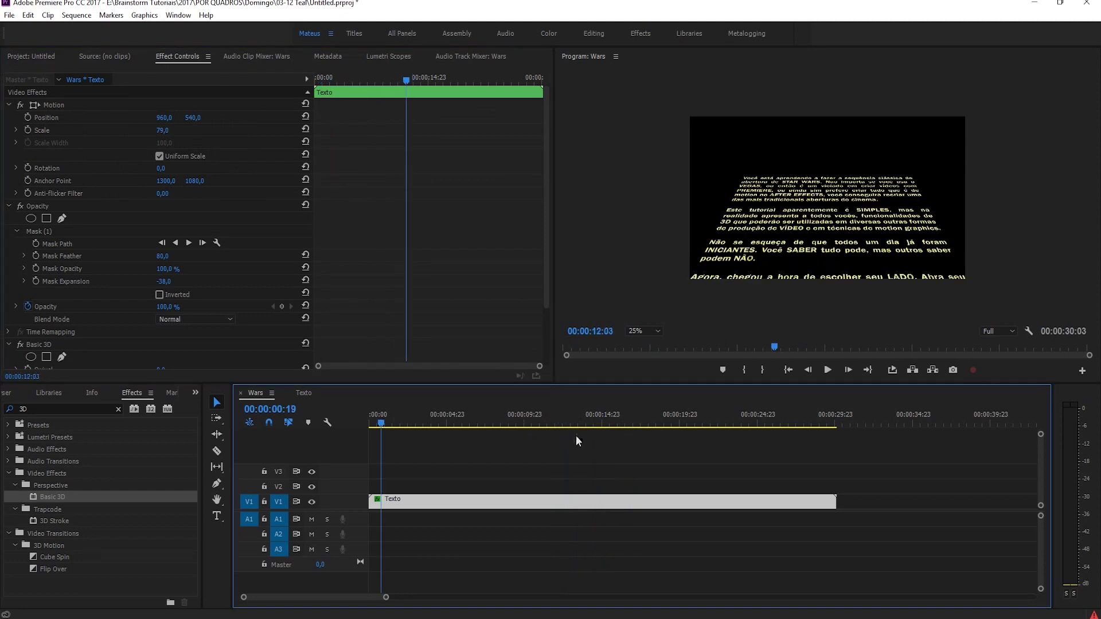
{"action": "left_click_drag", "start_coordinate": [791, 450], "coordinate": [367, 453]}
{"action": "left_click_drag", "start_coordinate": [405, 499], "coordinate": [405, 484]}
{"action": "left_click", "coordinate": [405, 453]}
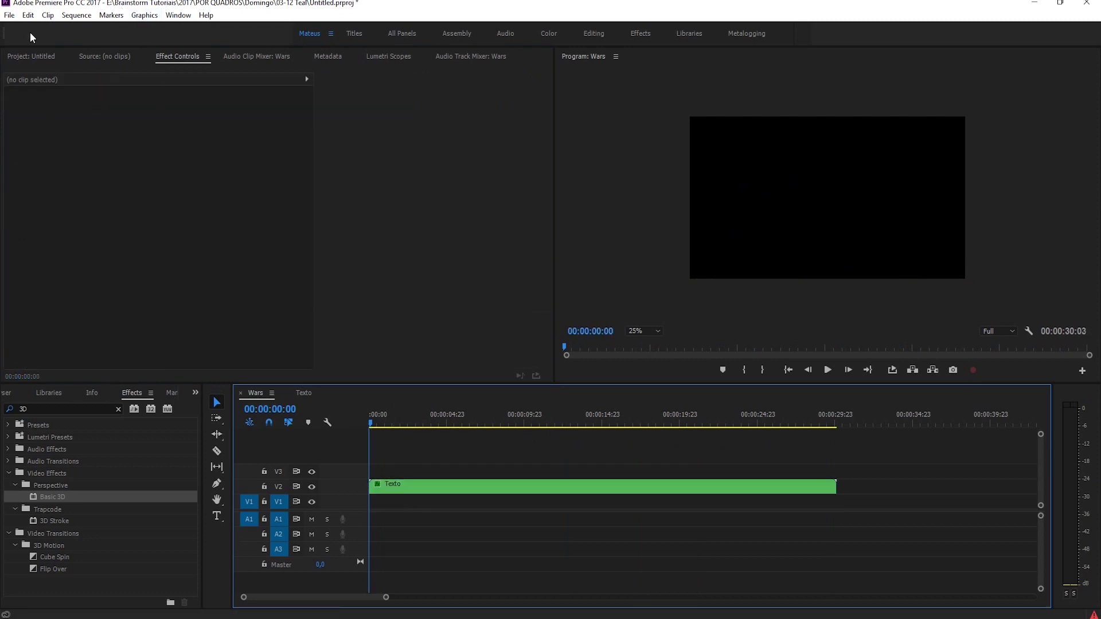
Step: Place Stars.jpg on V1 beneath the crawl, extend it to the crawl's end, and preview
{"action": "left_click", "coordinate": [31, 56]}
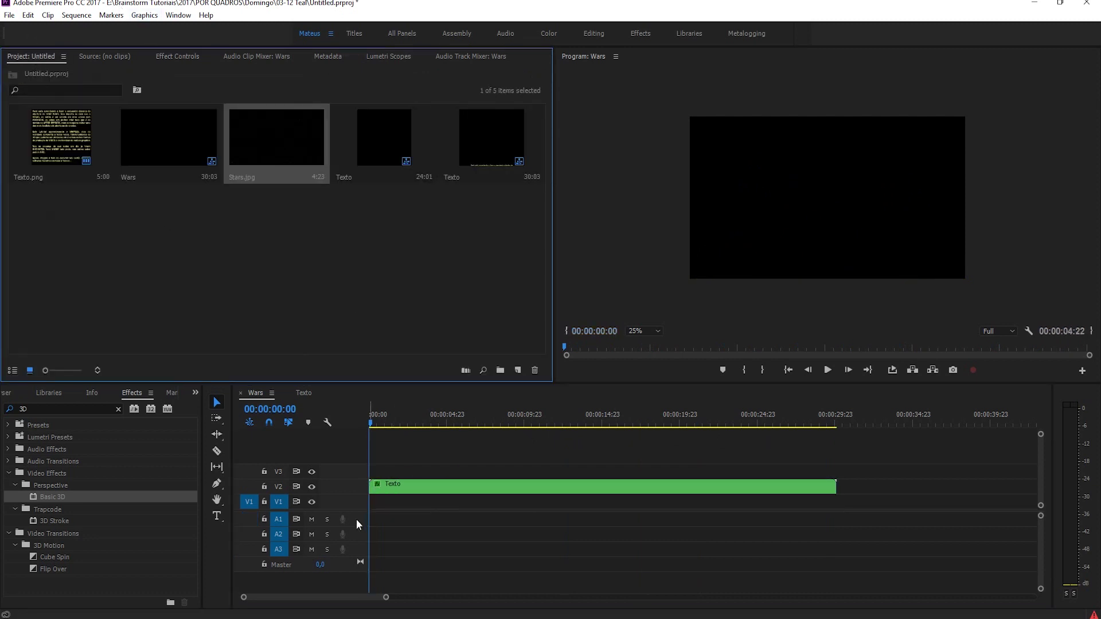
{"action": "left_click_drag", "start_coordinate": [275, 144], "coordinate": [404, 501]}
{"action": "left_click_drag", "start_coordinate": [631, 504], "coordinate": [836, 502]}
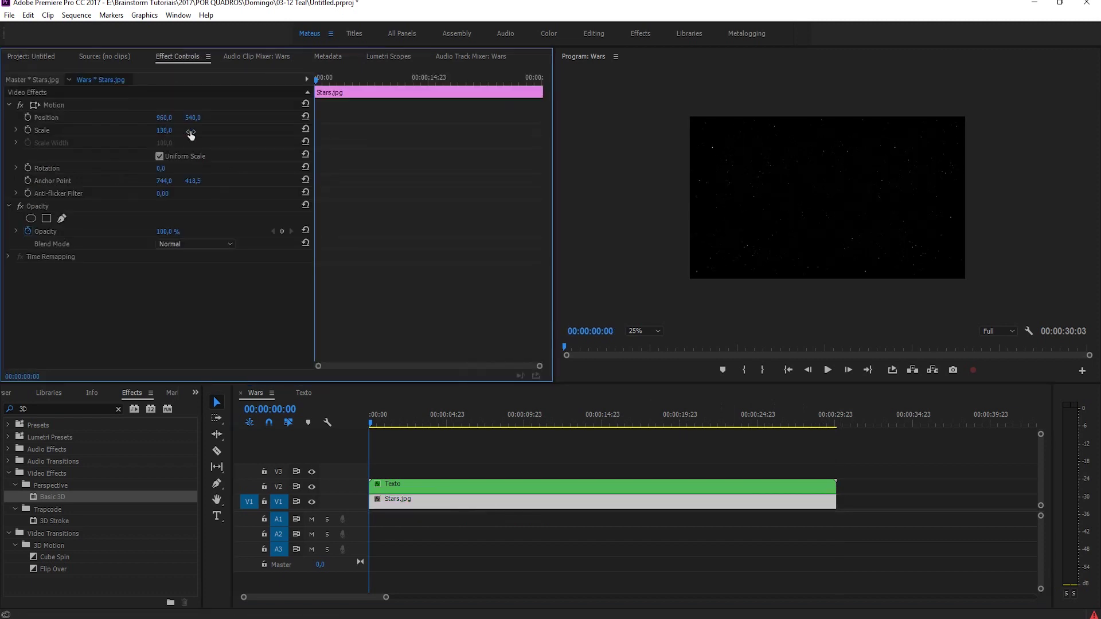
{"action": "mouse_move", "coordinate": [374, 424]}
{"action": "left_mouse_down"}
{"action": "mouse_move", "coordinate": [538, 423]}
{"action": "mouse_move", "coordinate": [625, 406]}
{"action": "left_mouse_up"}
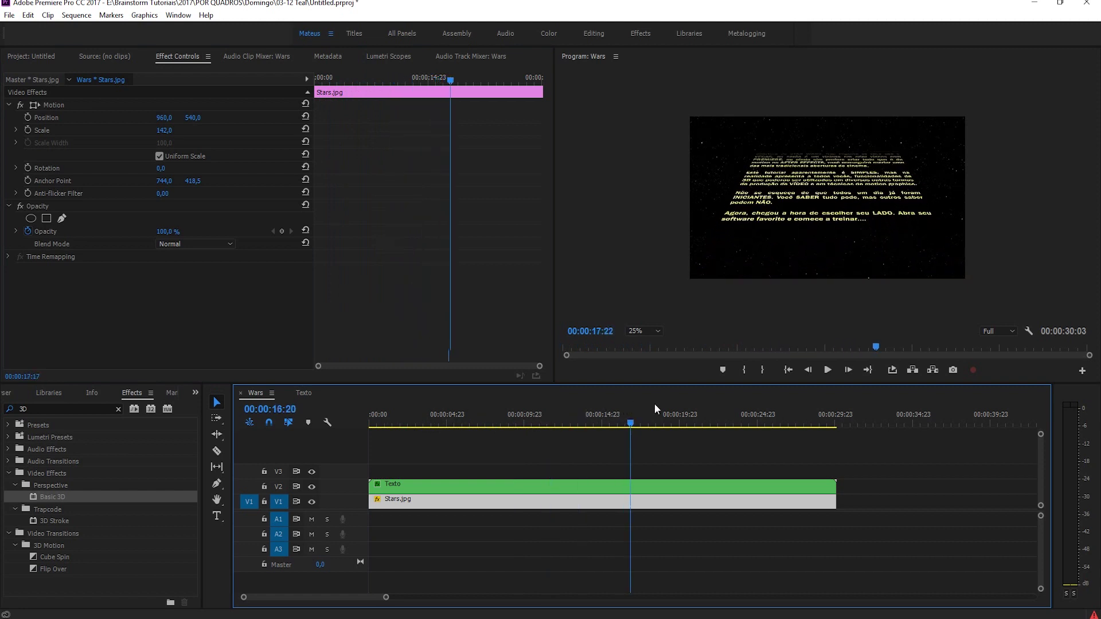
{"action": "left_click_drag", "start_coordinate": [624, 404], "coordinate": [708, 402]}
{"action": "left_click", "coordinate": [558, 421]}
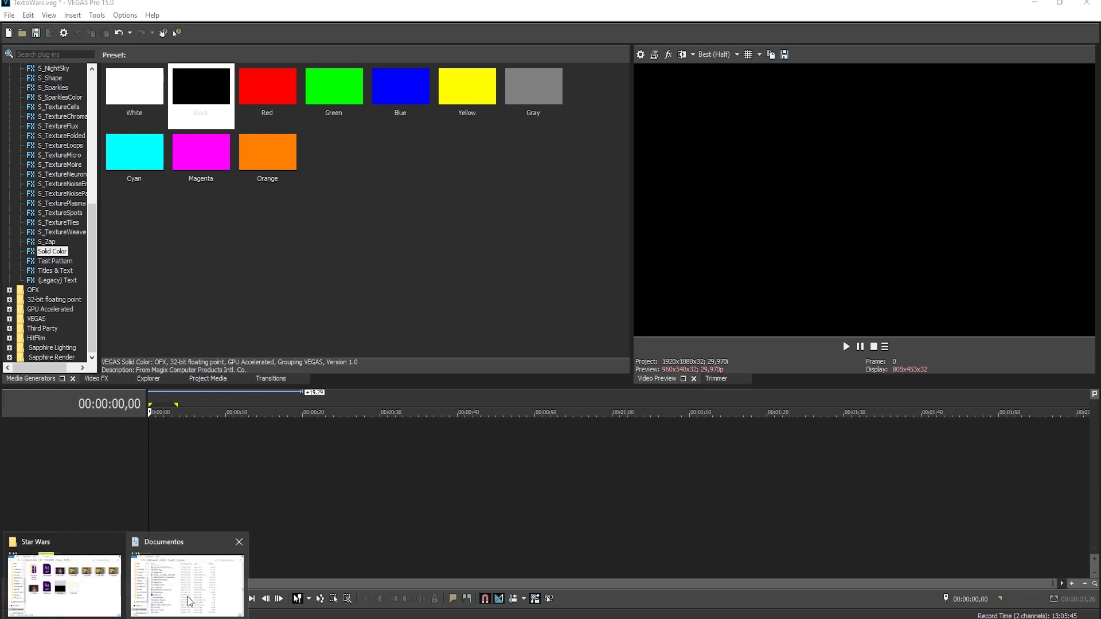
Step: Add the Stars footage to the VEGAS timeline and insert a new video track above it
{"action": "mouse_move", "coordinate": [34, 613]}
{"action": "left_mouse_down"}
{"action": "mouse_move", "coordinate": [209, 443]}
{"action": "mouse_move", "coordinate": [379, 448]}
{"action": "left_mouse_up"}
{"action": "left_click", "coordinate": [325, 451]}
{"action": "key", "text": "Home"}
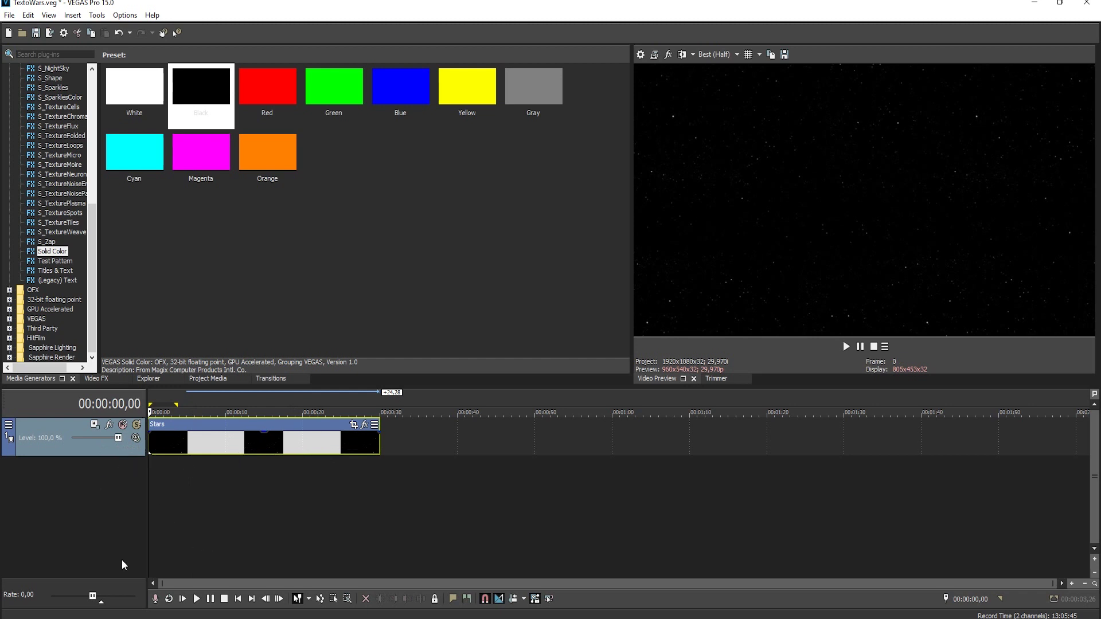
{"action": "right_click", "coordinate": [85, 507]}
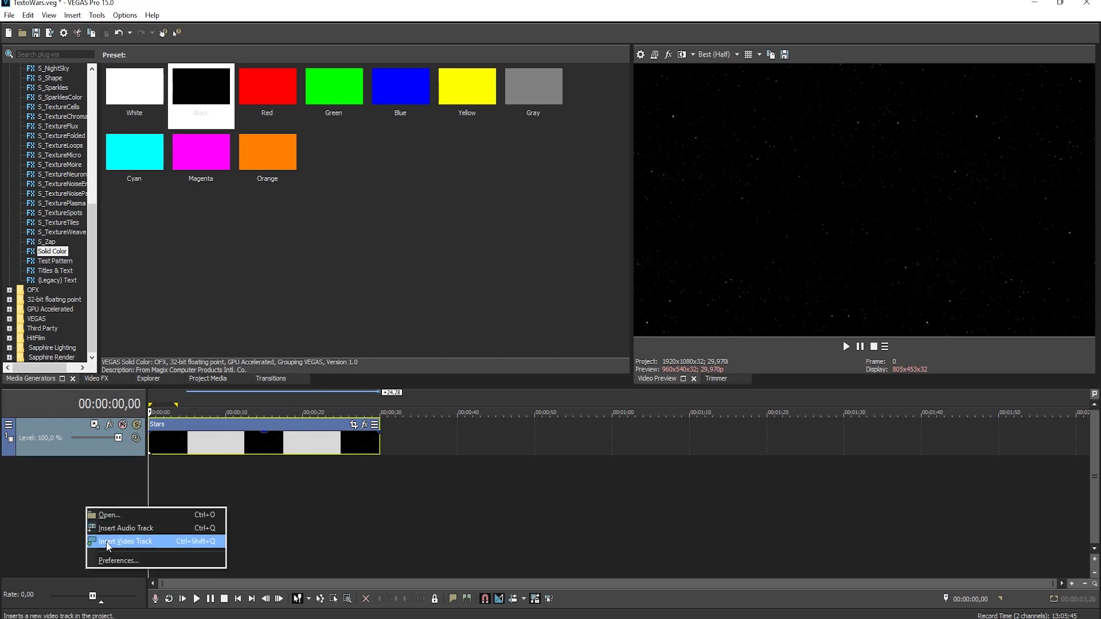
{"action": "left_click", "coordinate": [115, 542]}
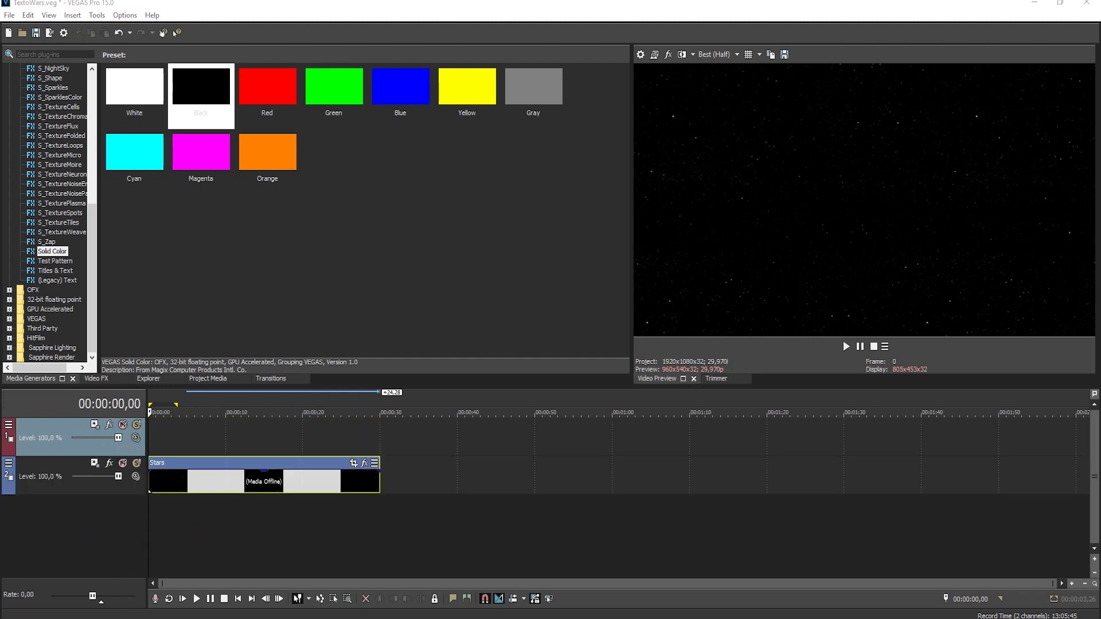
Step: Put the Texto crawl on the new top track and set its compositing to 3D Source Alpha
{"action": "mouse_move", "coordinate": [221, 446]}
{"action": "left_mouse_down"}
{"action": "mouse_move", "coordinate": [171, 442]}
{"action": "mouse_move", "coordinate": [379, 441]}
{"action": "left_mouse_up"}
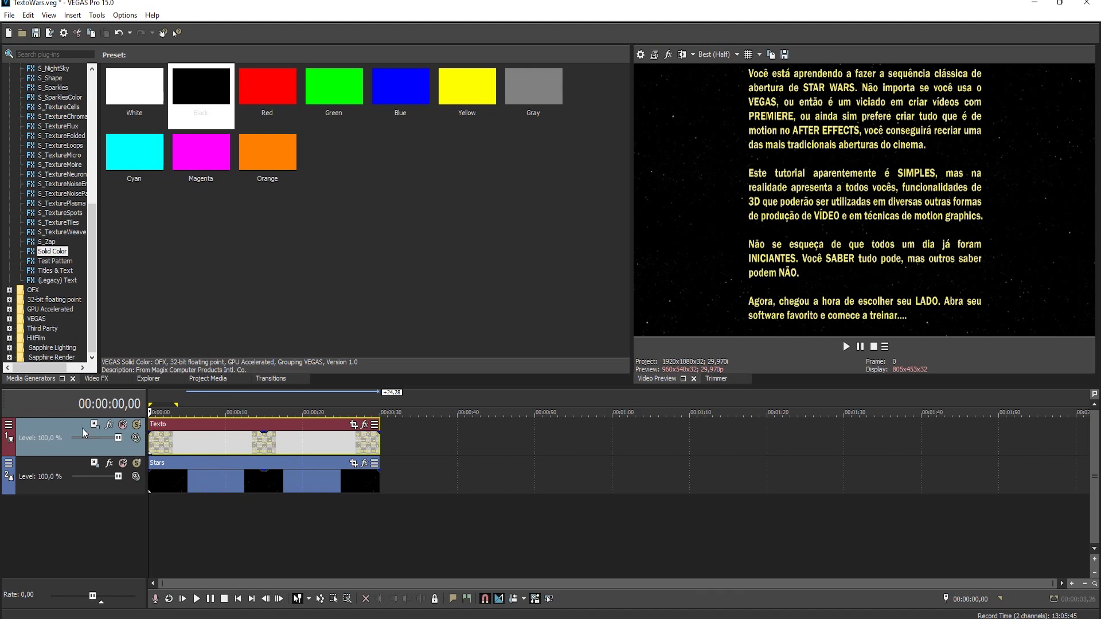
{"action": "left_click", "coordinate": [133, 442]}
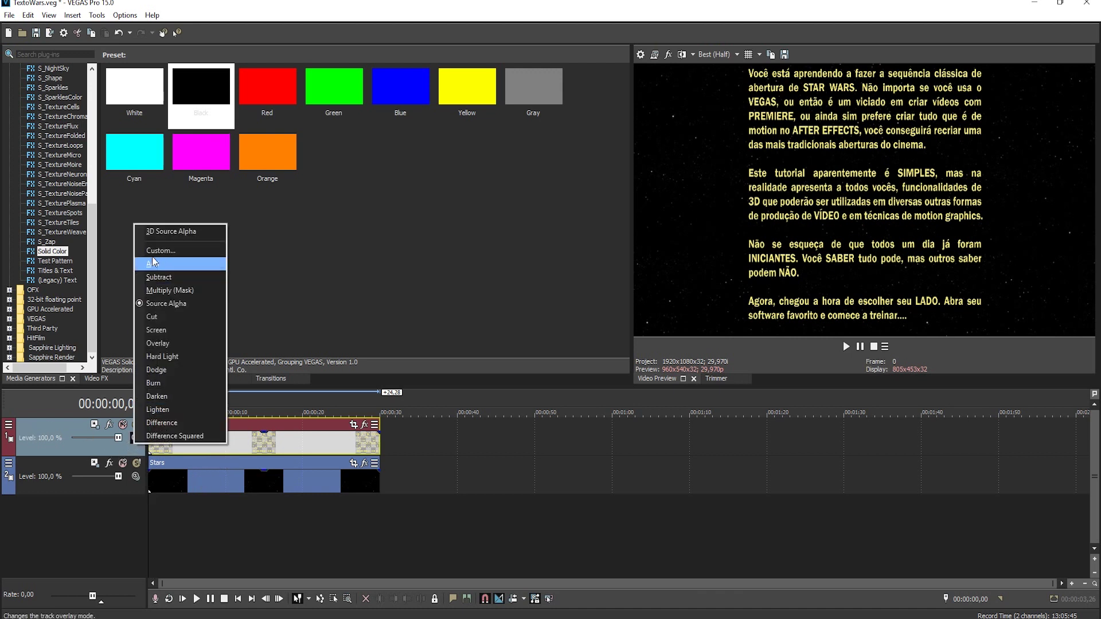
{"action": "left_click", "coordinate": [161, 233]}
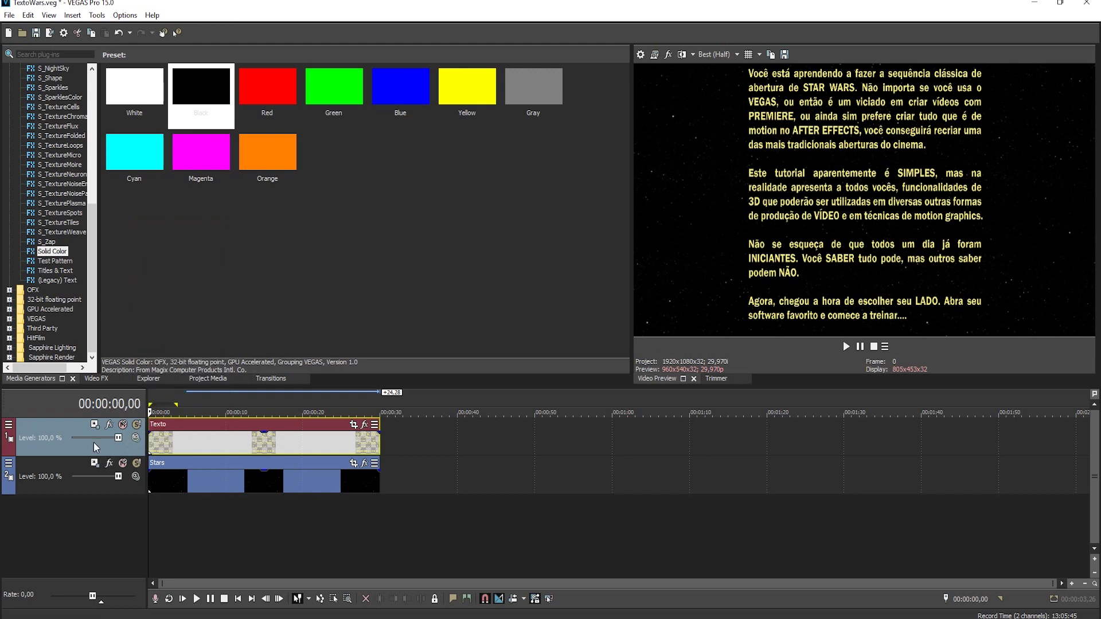
{"action": "left_click", "coordinate": [95, 425]}
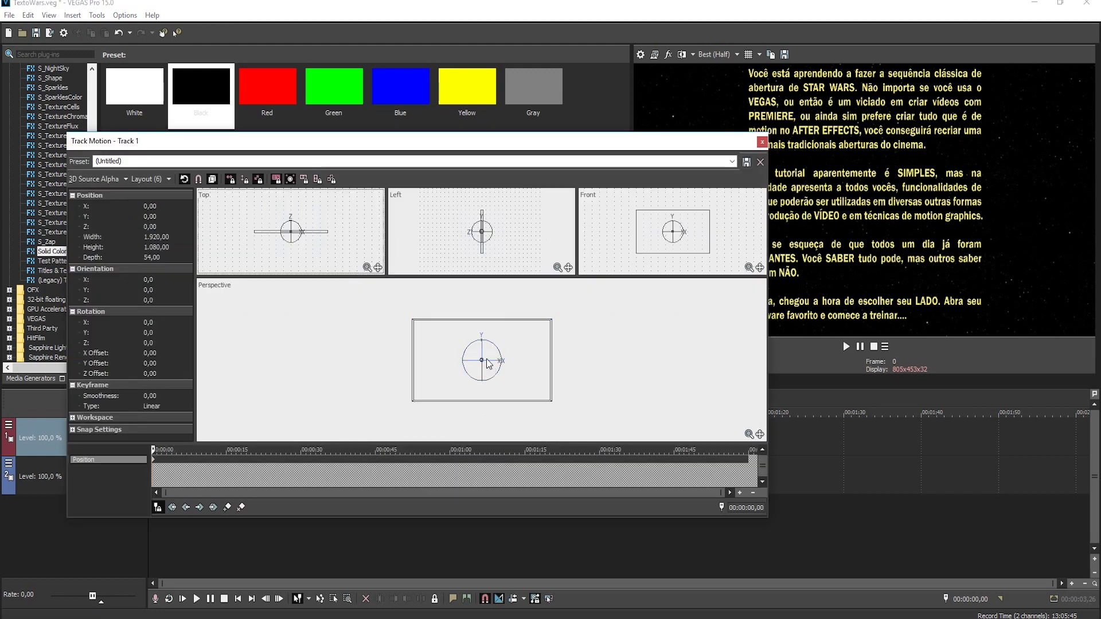
Step: Tilt the text plane back -55.8° and push it back into the scene
{"action": "left_click_drag", "start_coordinate": [482, 350], "coordinate": [479, 339]}
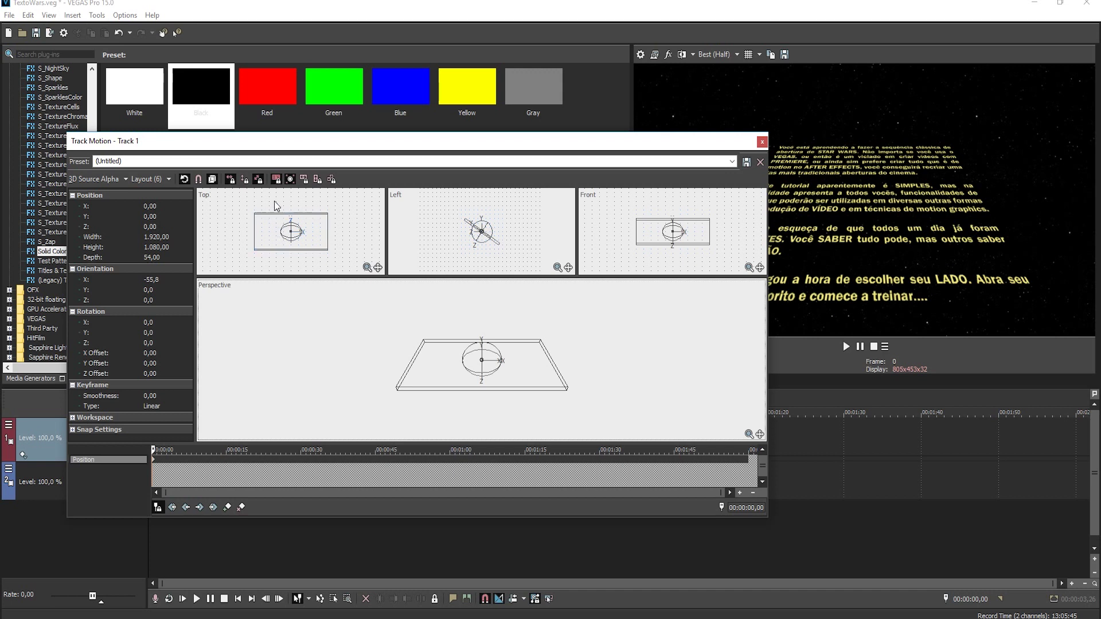
{"action": "left_click_drag", "start_coordinate": [267, 229], "coordinate": [272, 233]}
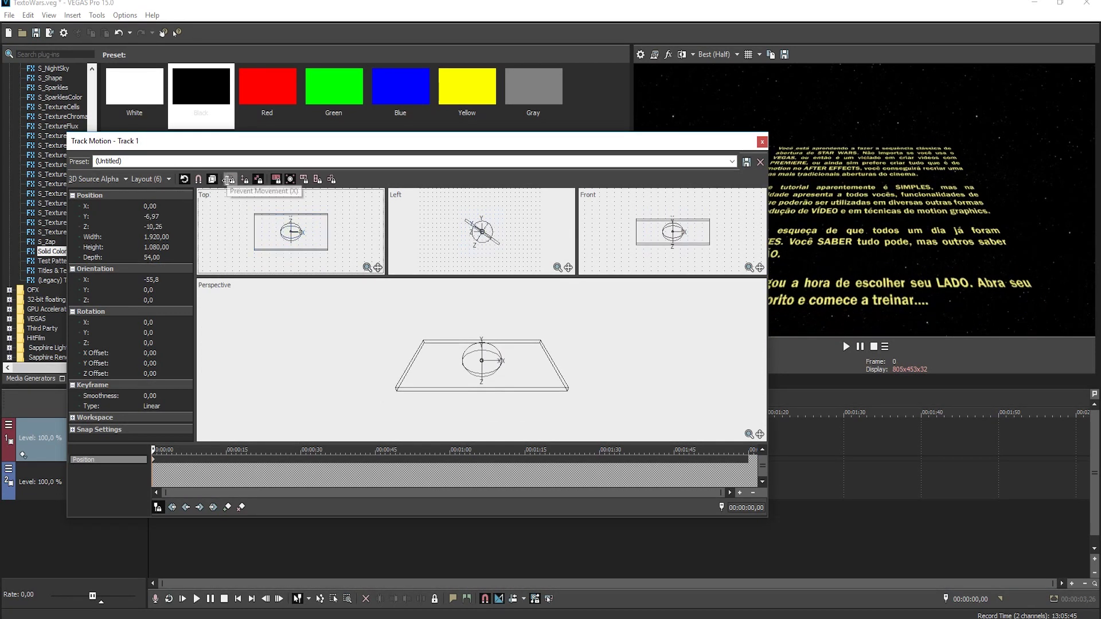
{"action": "left_click", "coordinate": [259, 179]}
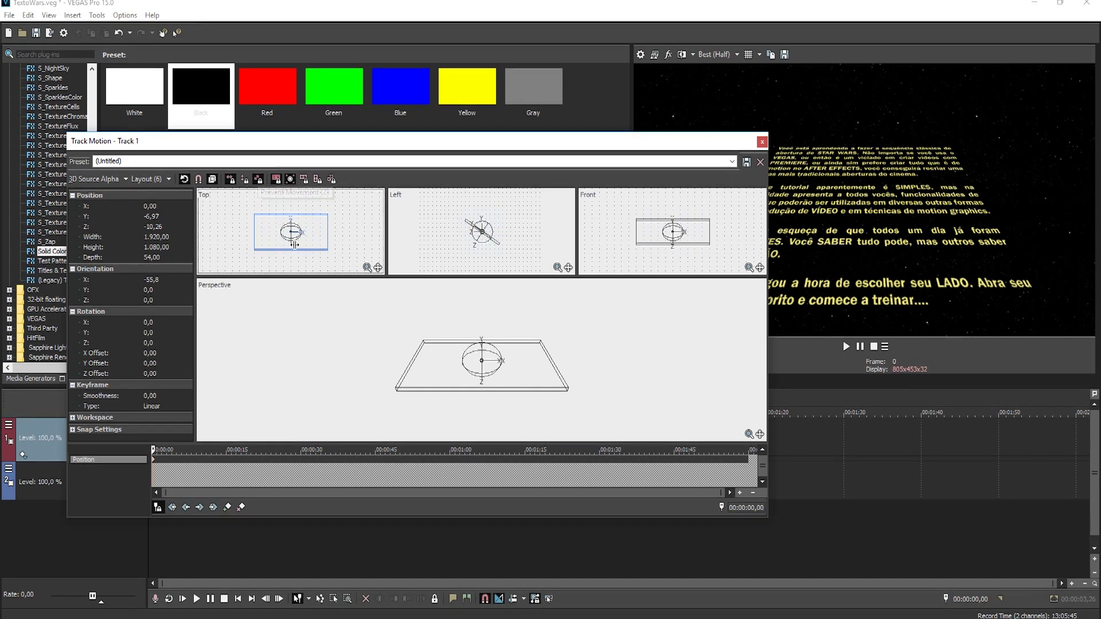
{"action": "mouse_move", "coordinate": [271, 238]}
{"action": "left_mouse_down"}
{"action": "mouse_move", "coordinate": [273, 253]}
{"action": "mouse_move", "coordinate": [272, 231]}
{"action": "left_mouse_up"}
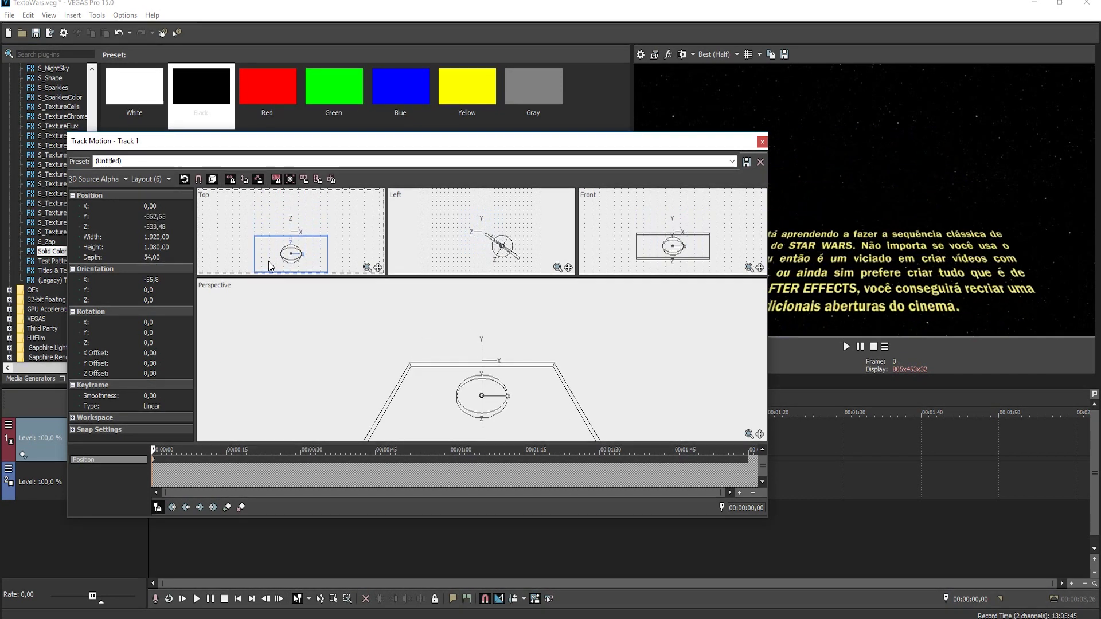
{"action": "left_click_drag", "start_coordinate": [272, 232], "coordinate": [273, 295]}
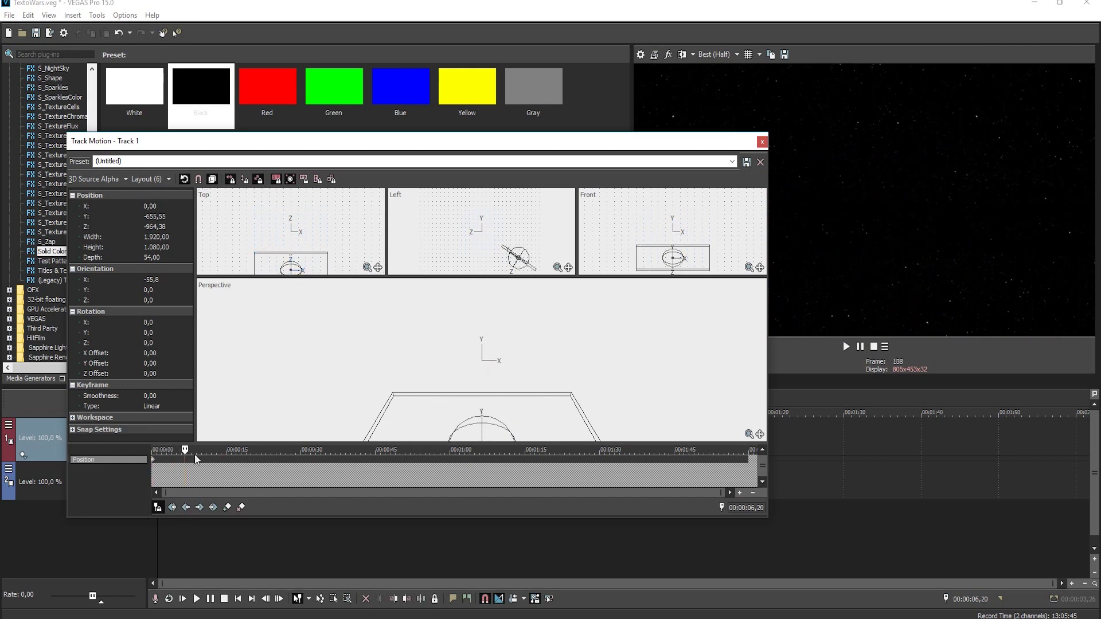
Step: At 29;22, send the text plane far into the distance and close Track Motion
{"action": "left_click", "coordinate": [300, 460]}
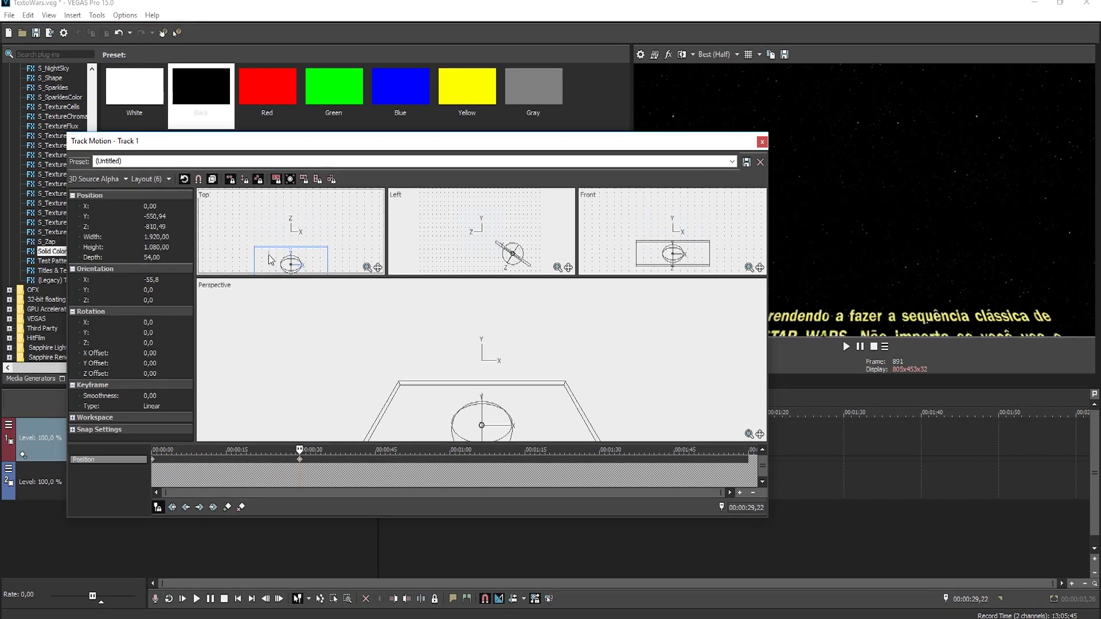
{"action": "left_click_drag", "start_coordinate": [270, 237], "coordinate": [246, 16]}
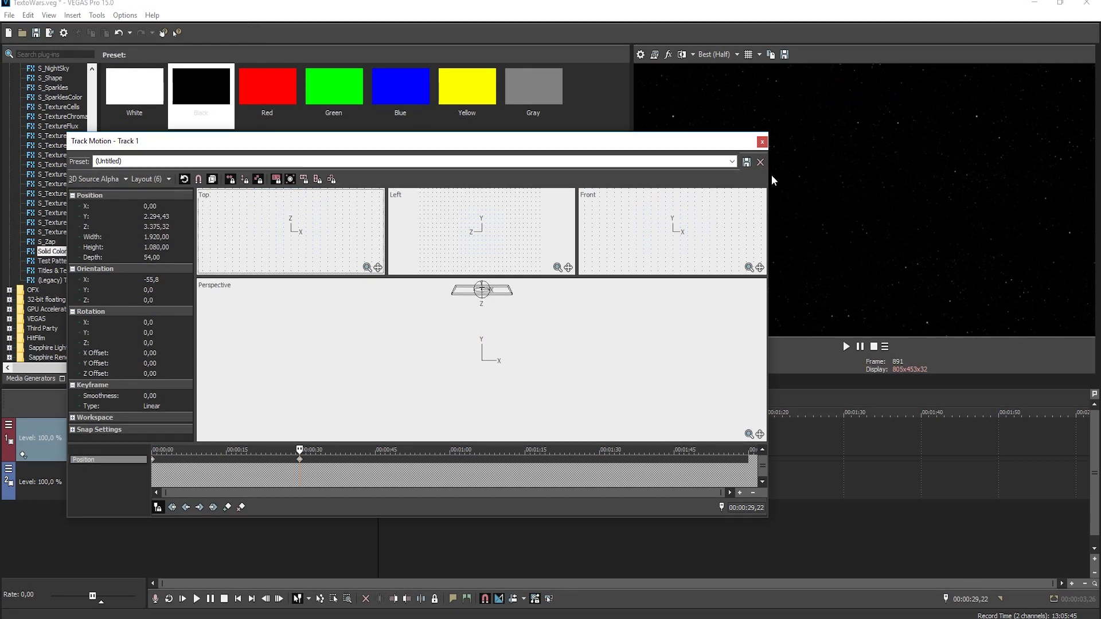
{"action": "left_click", "coordinate": [762, 141]}
{"action": "left_click", "coordinate": [149, 508]}
Step: Play the project from the start to watch the crawl recede over the stars, then stop
{"action": "key", "text": "space"}
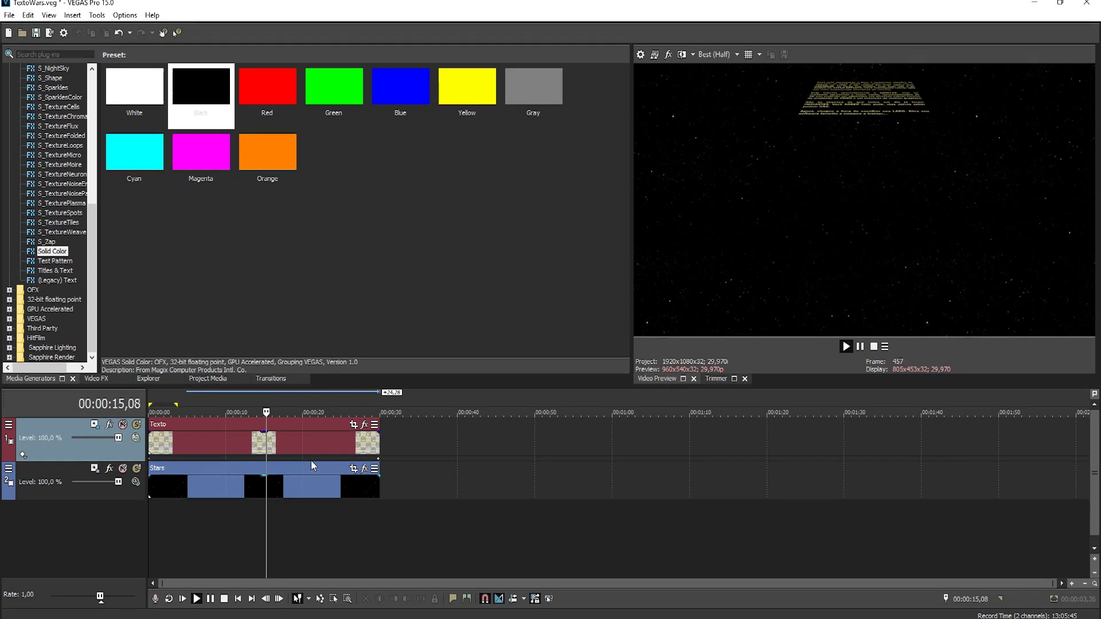
{"action": "key", "text": "space"}
{"action": "right_click", "coordinate": [398, 443]}
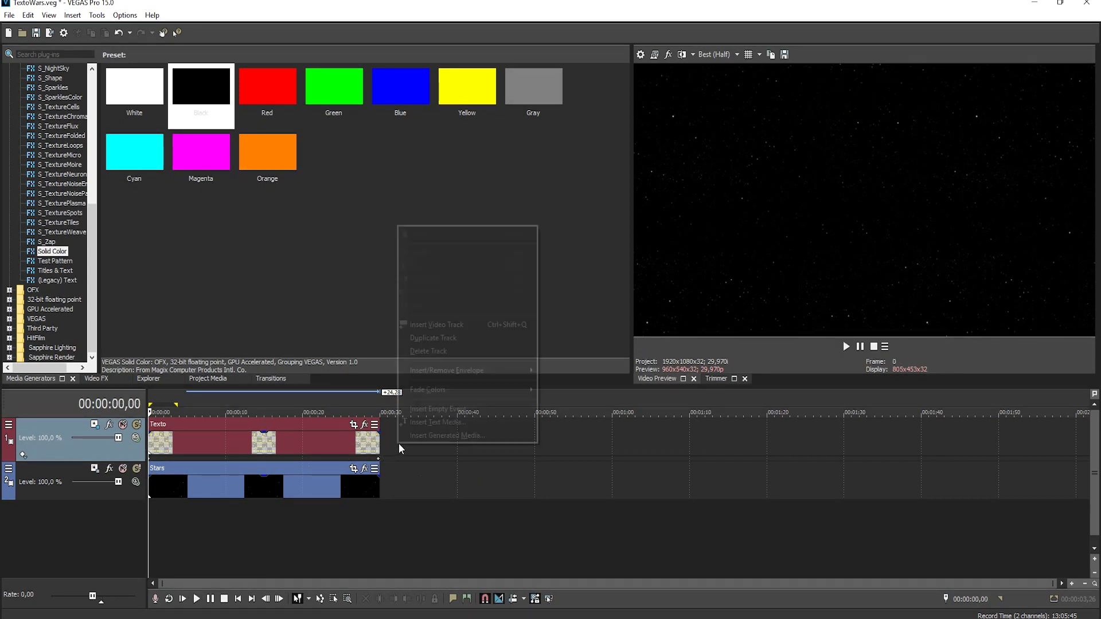
Step: Add a top track with a pale yellow (0.95, 0.92, 0.49) Solid Color event lasting about 30 s
{"action": "left_click", "coordinate": [459, 325]}
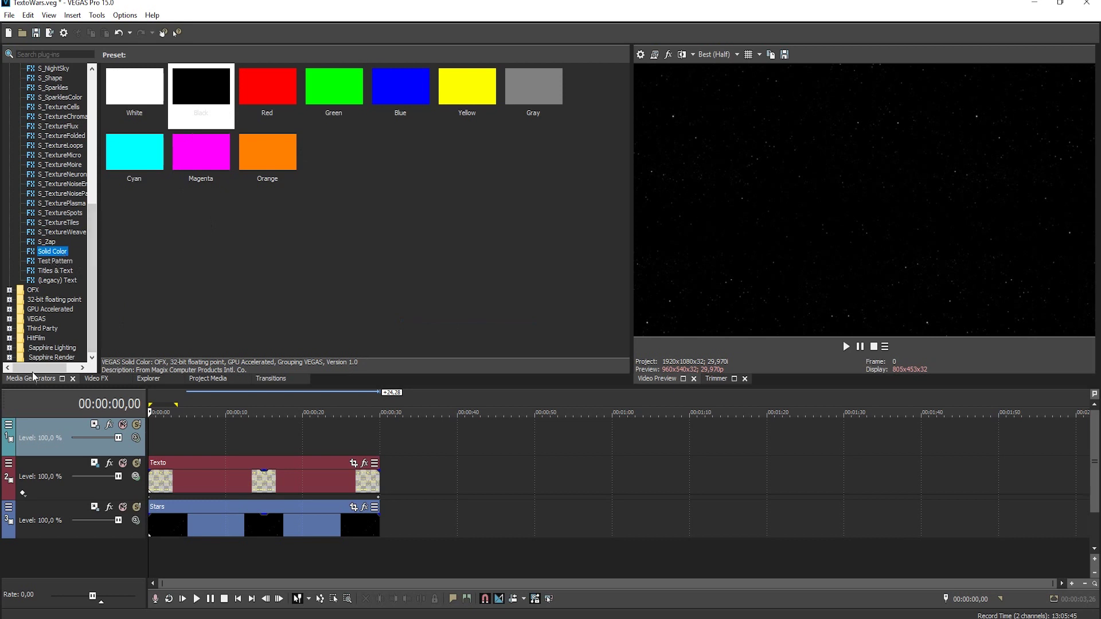
{"action": "mouse_move", "coordinate": [200, 106]}
{"action": "left_mouse_down"}
{"action": "mouse_move", "coordinate": [237, 193]}
{"action": "mouse_move", "coordinate": [187, 446]}
{"action": "left_mouse_up"}
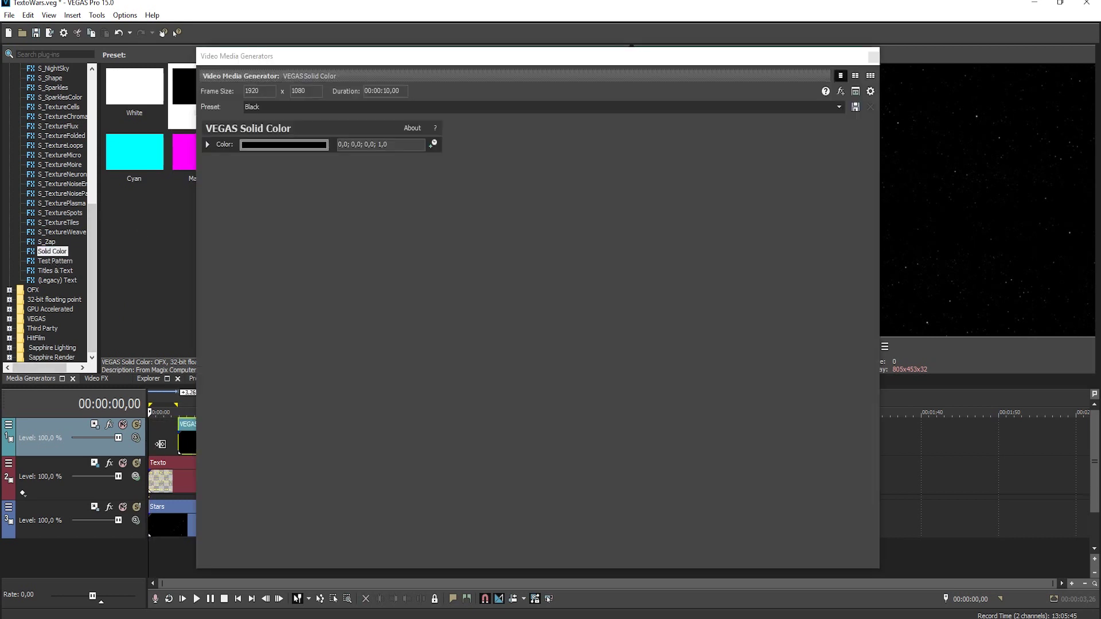
{"action": "left_click", "coordinate": [159, 443]}
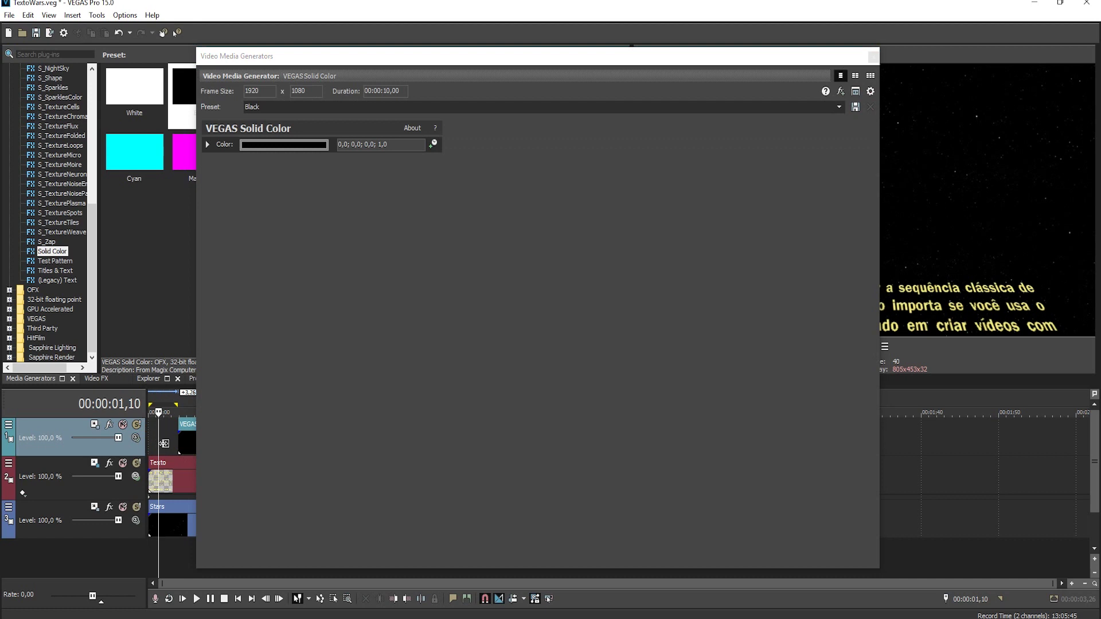
{"action": "left_click", "coordinate": [291, 145]}
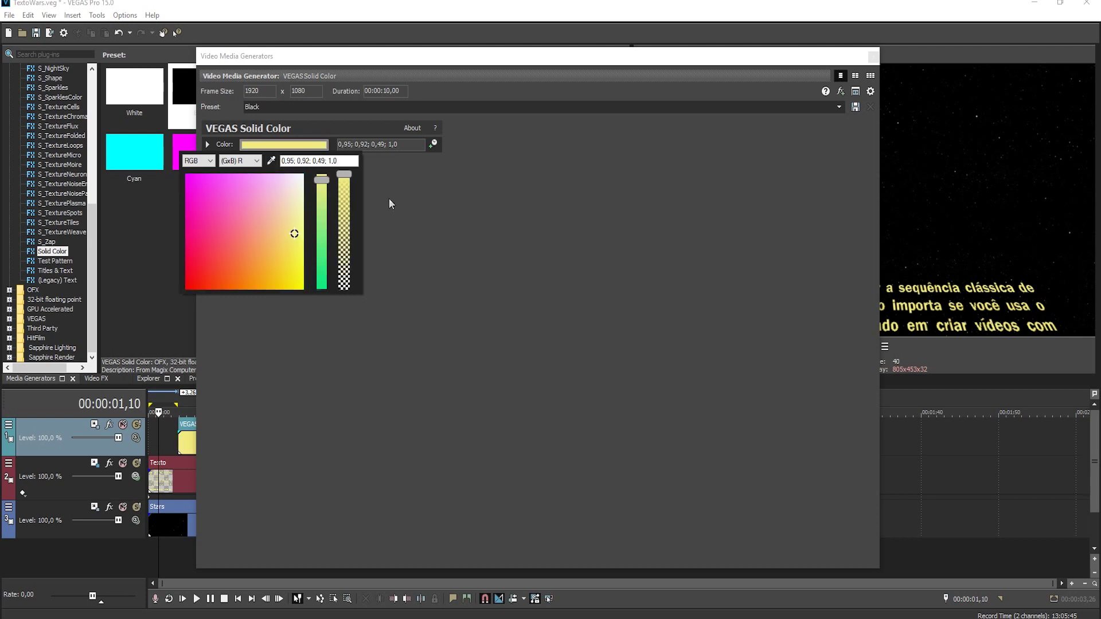
{"action": "left_click", "coordinate": [874, 64]}
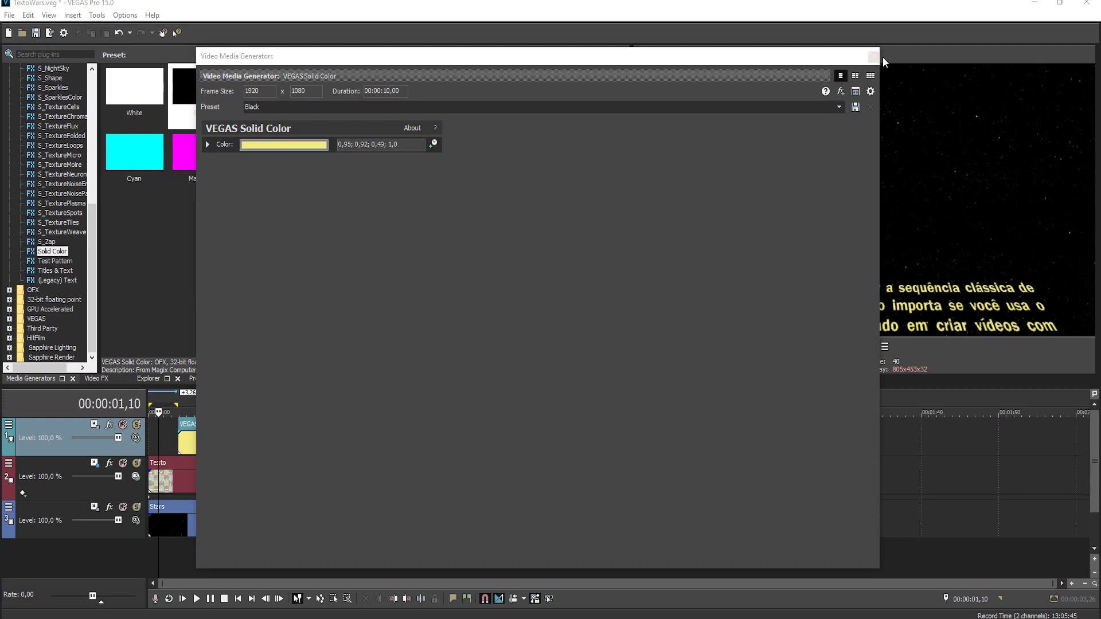
{"action": "left_click", "coordinate": [874, 57]}
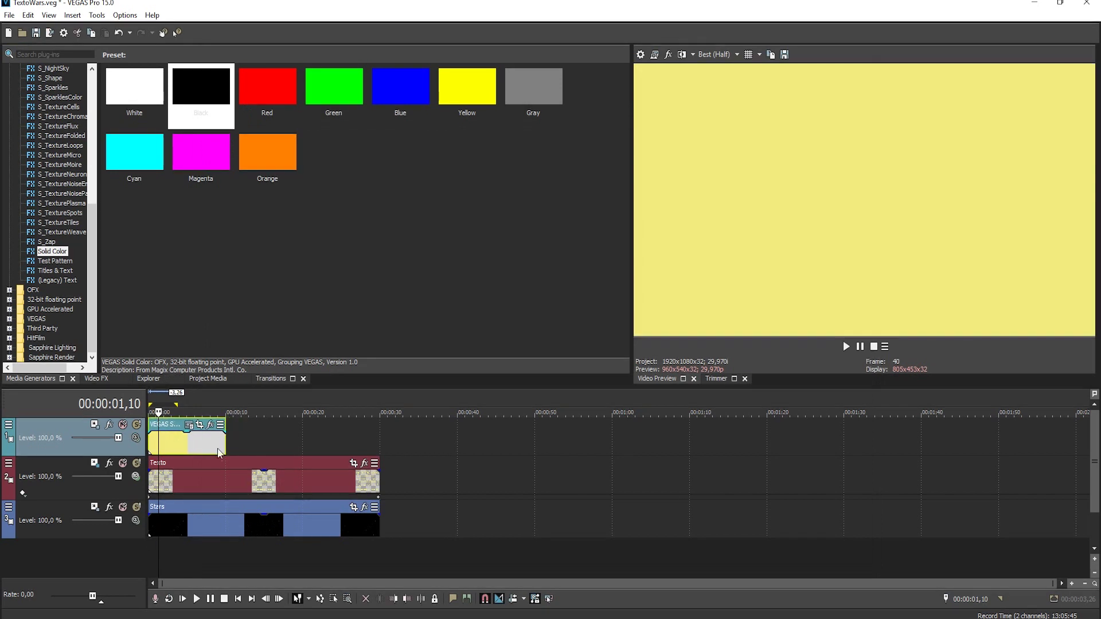
{"action": "left_click_drag", "start_coordinate": [227, 449], "coordinate": [382, 464]}
Step: Match the yellow solid's end to the crawl and make Texto its compositing child
{"action": "left_click", "coordinate": [378, 450]}
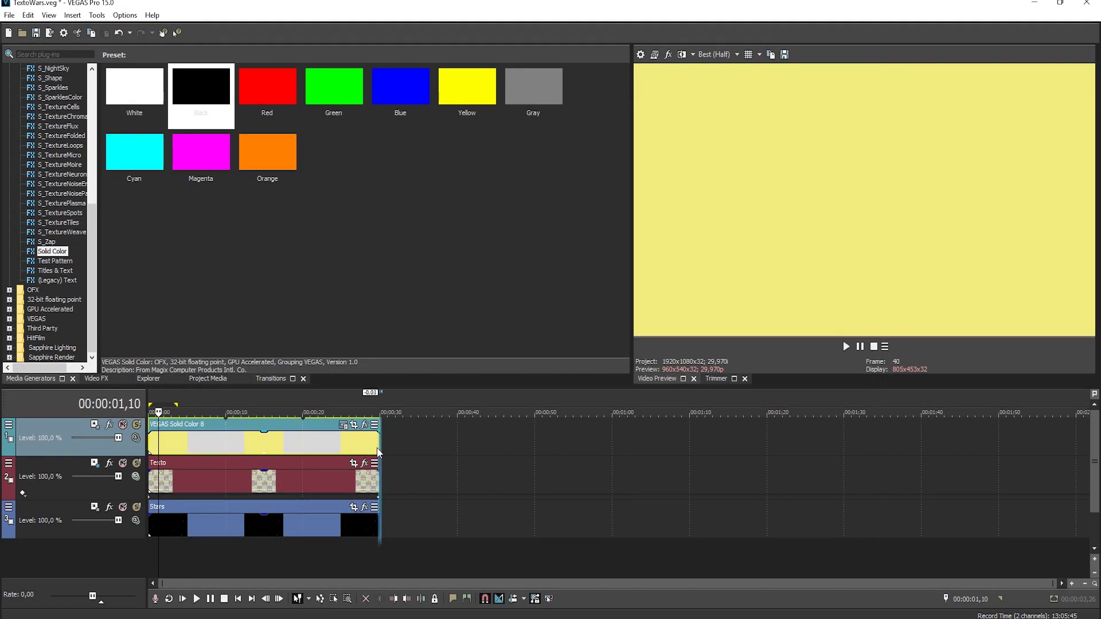
{"action": "left_click", "coordinate": [9, 463]}
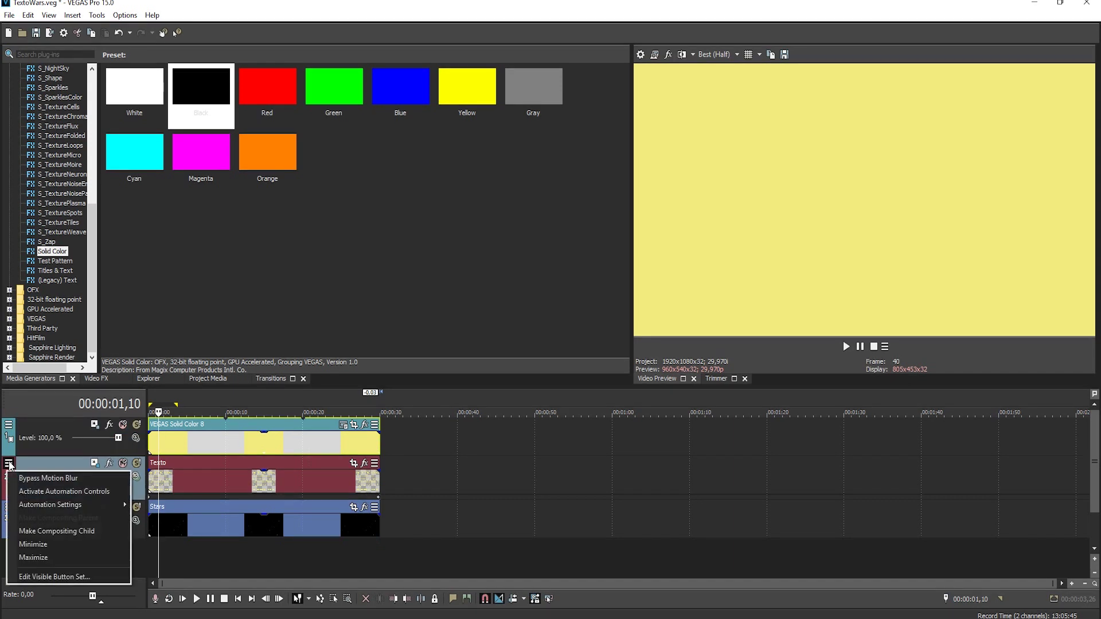
{"action": "left_click", "coordinate": [68, 531]}
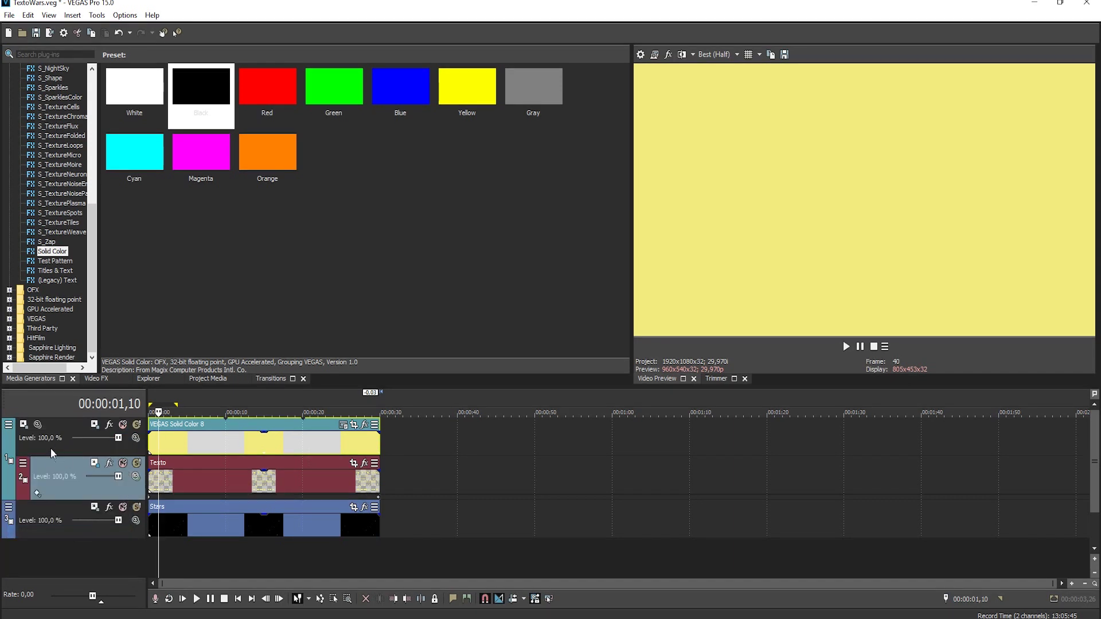
Step: Set the yellow parent track's compositing mode so the crawl shows, checking around 12 seconds
{"action": "left_click", "coordinate": [90, 452]}
{"action": "left_click", "coordinate": [135, 438]}
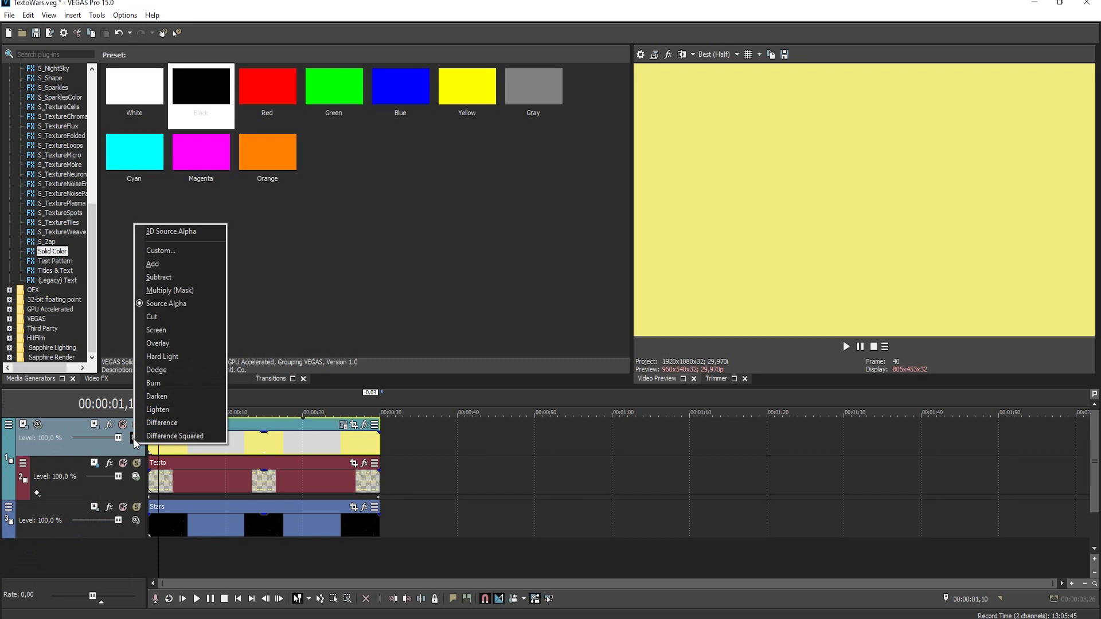
{"action": "left_click", "coordinate": [202, 287]}
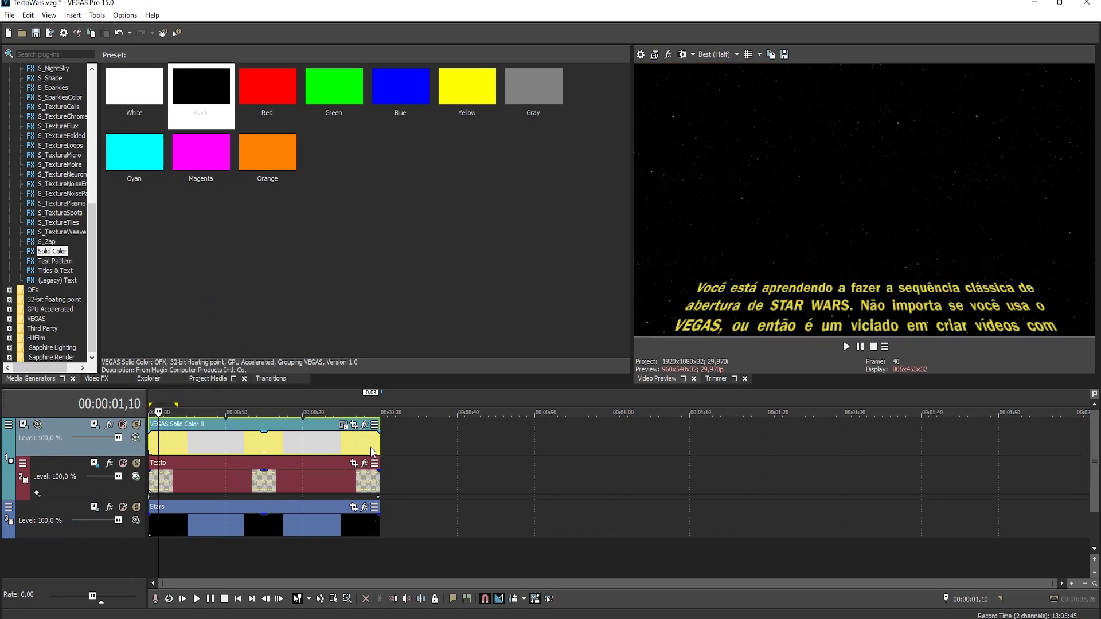
{"action": "left_click", "coordinate": [338, 443]}
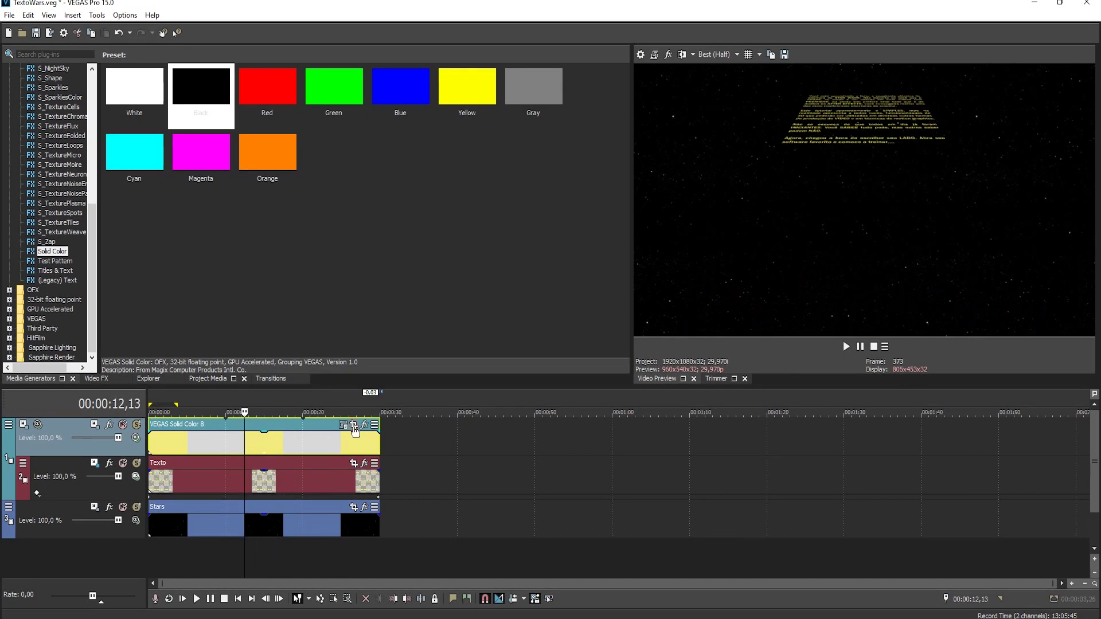
{"action": "left_click", "coordinate": [353, 424]}
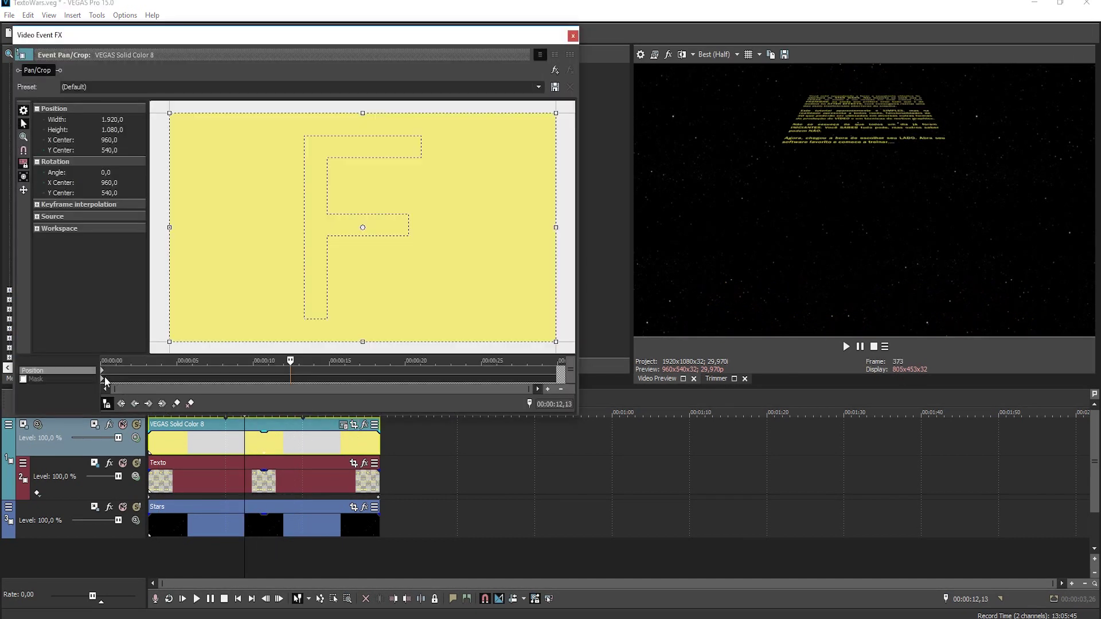
Step: Draw a rectangular mask over the yellow solid's lower part with feather type Both at 100
{"action": "left_click", "coordinate": [101, 378]}
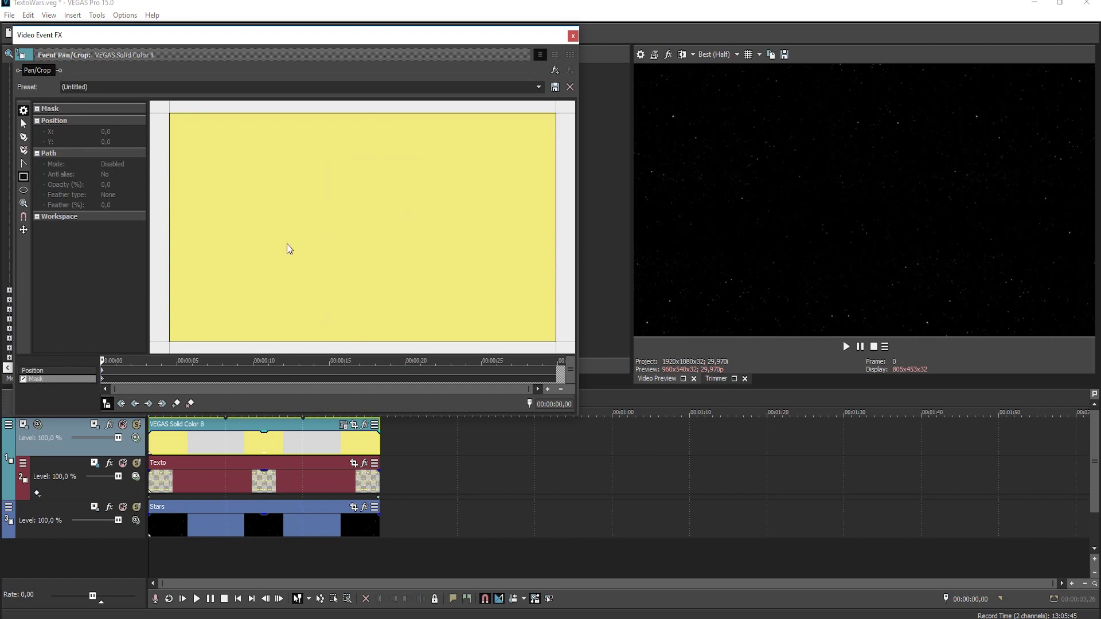
{"action": "left_click_drag", "start_coordinate": [164, 159], "coordinate": [565, 354]}
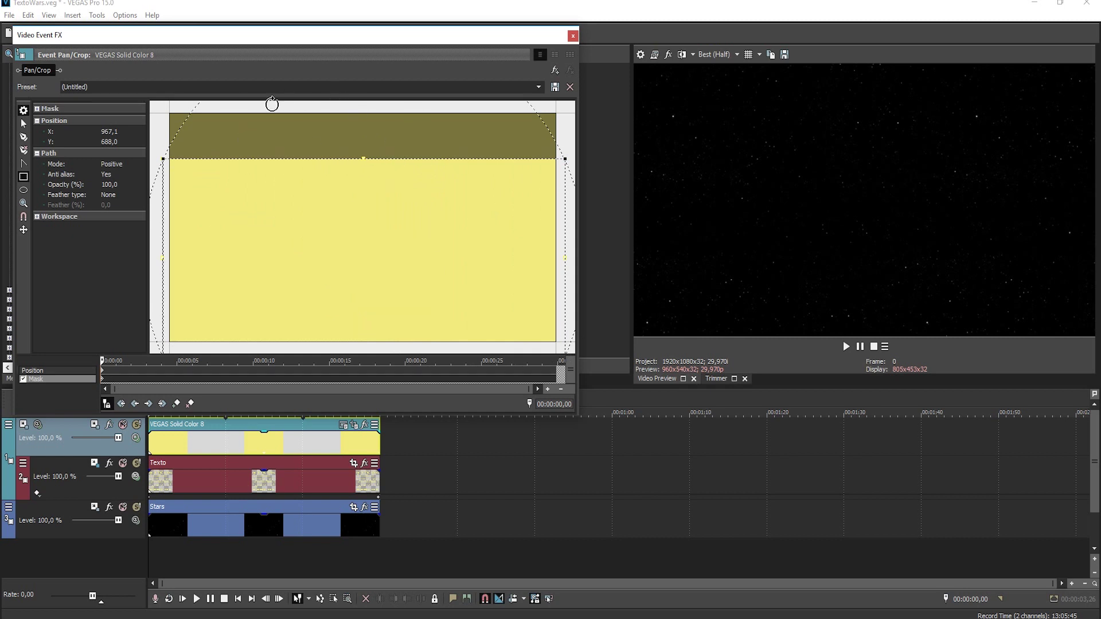
{"action": "left_click", "coordinate": [114, 195]}
{"action": "left_click", "coordinate": [115, 221]}
{"action": "left_click", "coordinate": [119, 206]}
{"action": "type", "text": "100"}
{"action": "key", "text": "Return"}
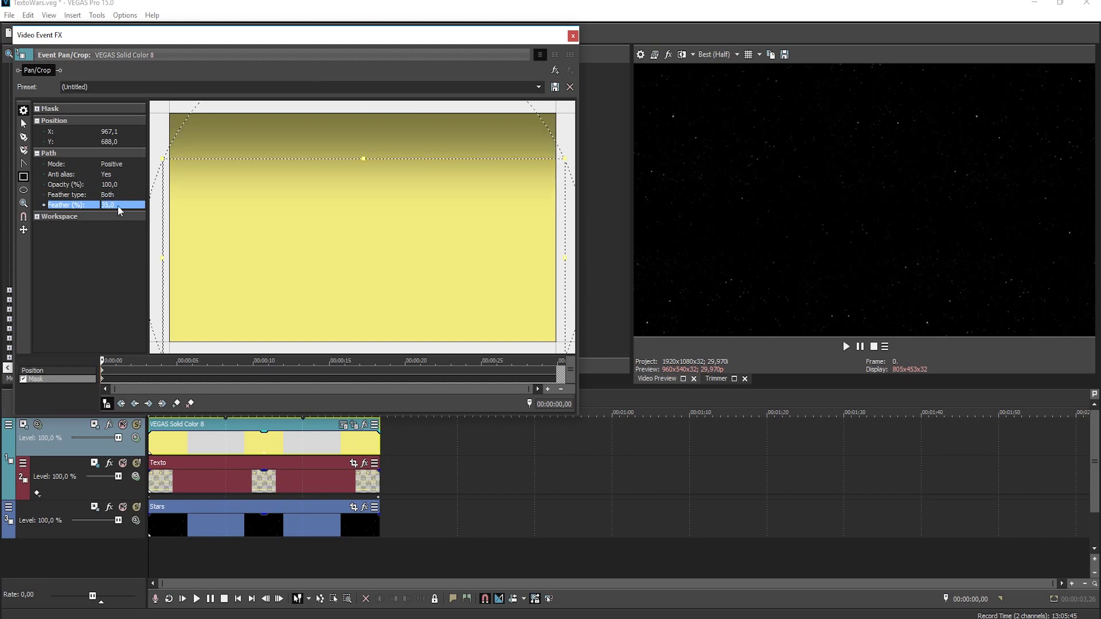
{"action": "left_click", "coordinate": [573, 36]}
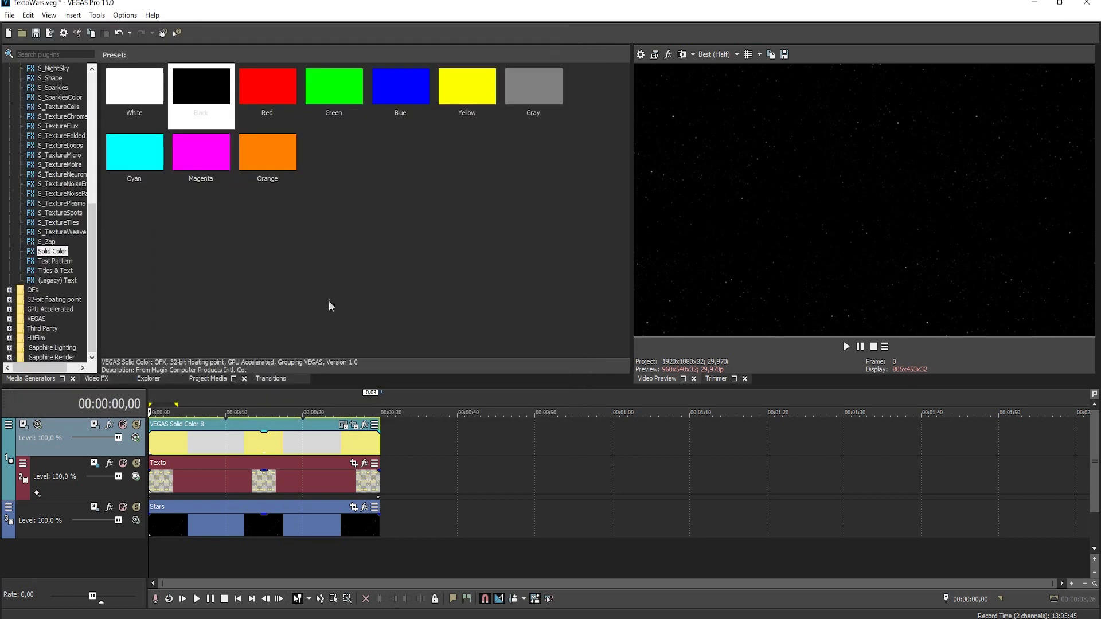
Step: Drag the yellow solid mask's feathered top edge down to Y 794.7 and check the fade
{"action": "left_click", "coordinate": [220, 443]}
{"action": "left_click", "coordinate": [244, 445]}
{"action": "left_click_drag", "start_coordinate": [243, 445], "coordinate": [282, 447]}
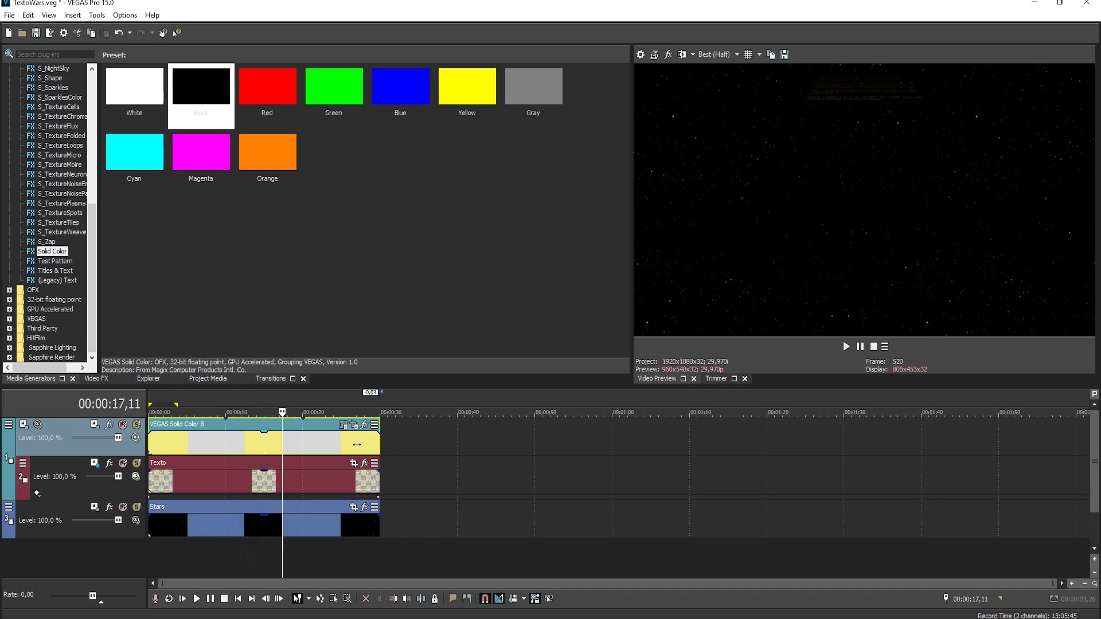
{"action": "left_click", "coordinate": [354, 424]}
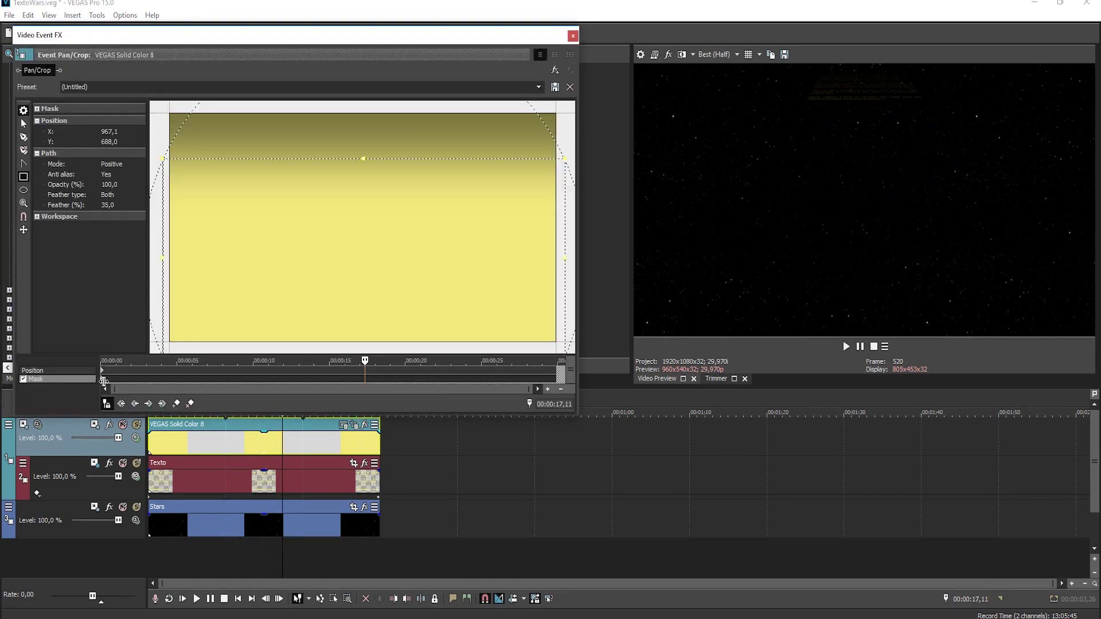
{"action": "left_click", "coordinate": [104, 380]}
{"action": "left_click_drag", "start_coordinate": [365, 154], "coordinate": [364, 203]}
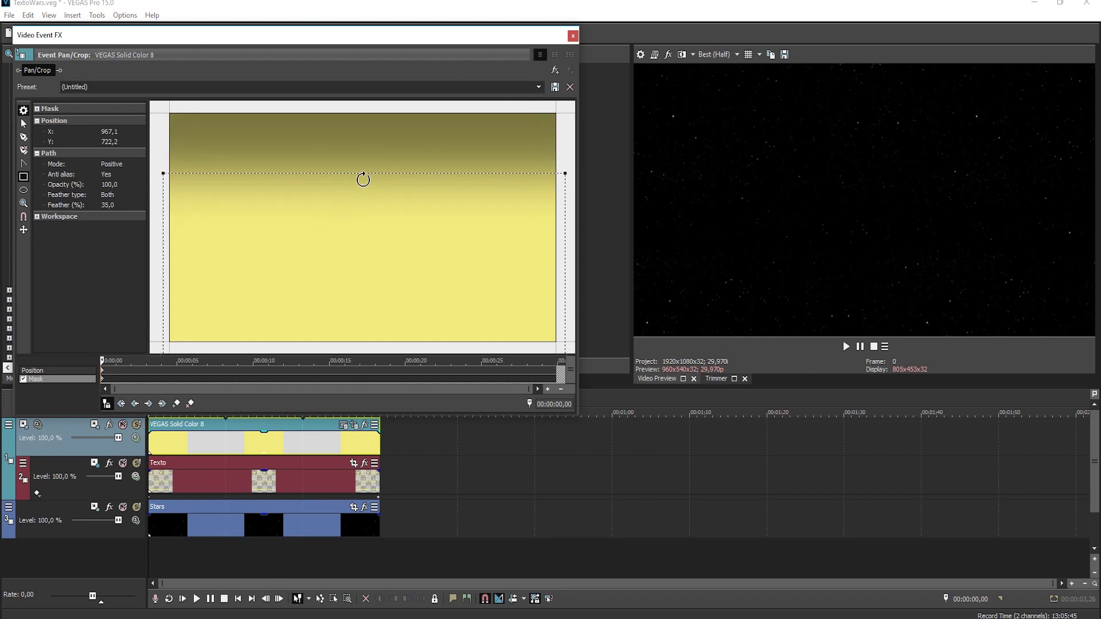
{"action": "left_click", "coordinate": [319, 449]}
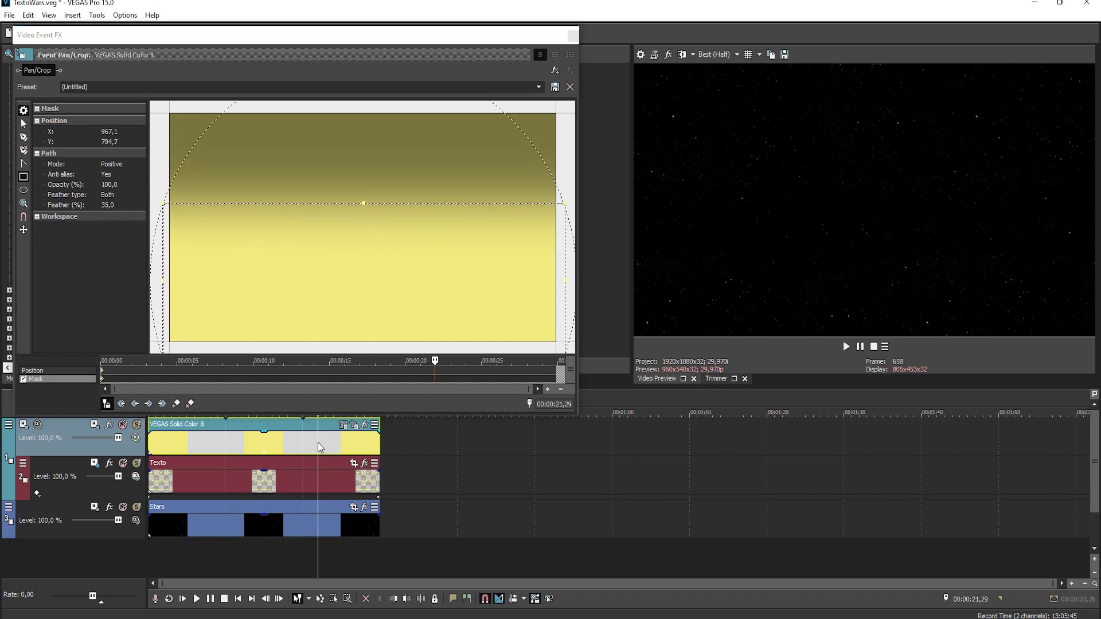
{"action": "mouse_move", "coordinate": [318, 443]}
{"action": "left_mouse_down"}
{"action": "mouse_move", "coordinate": [217, 444]}
{"action": "mouse_move", "coordinate": [259, 451]}
{"action": "left_mouse_up"}
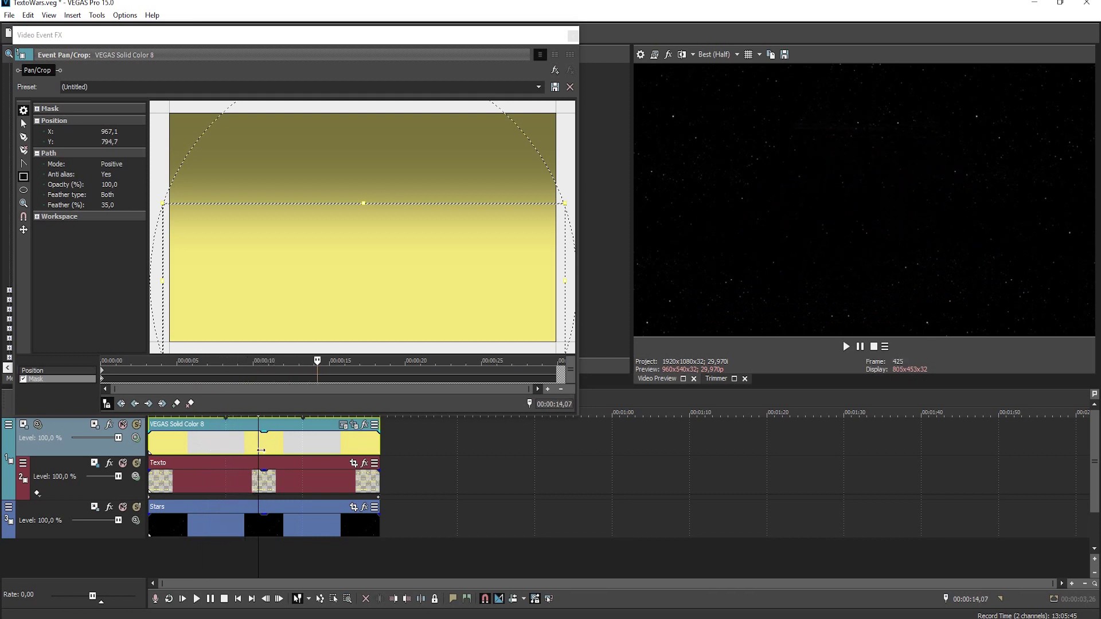
{"action": "left_click", "coordinate": [572, 36]}
{"action": "left_click_drag", "start_coordinate": [260, 450], "coordinate": [141, 455]}
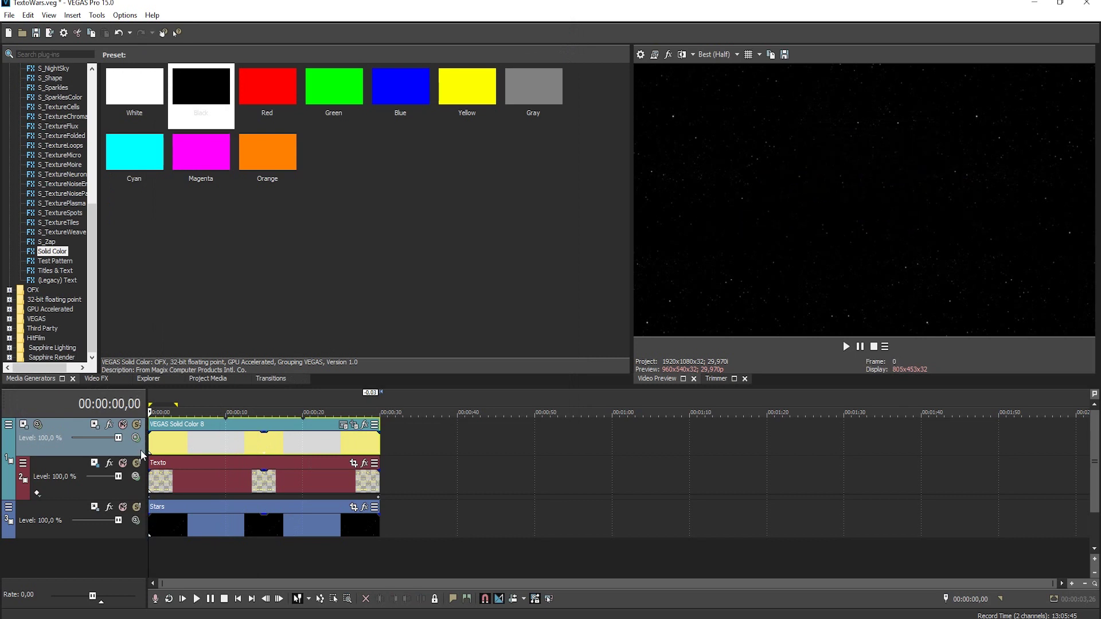